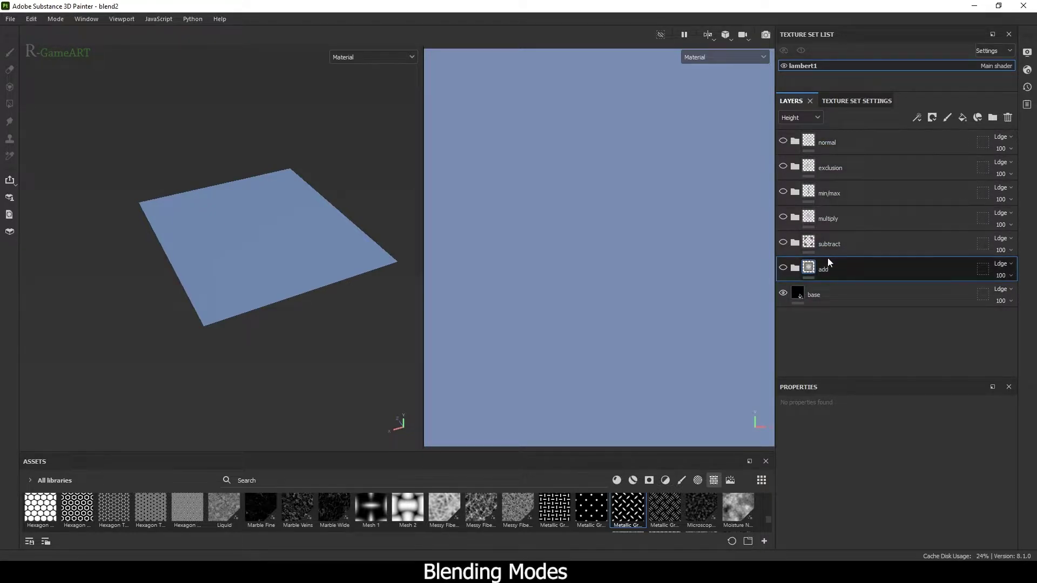
Show and expand the add folder, and check its height blending mode, keeping Linear dodge (Add).
click(783, 268)
click(794, 268)
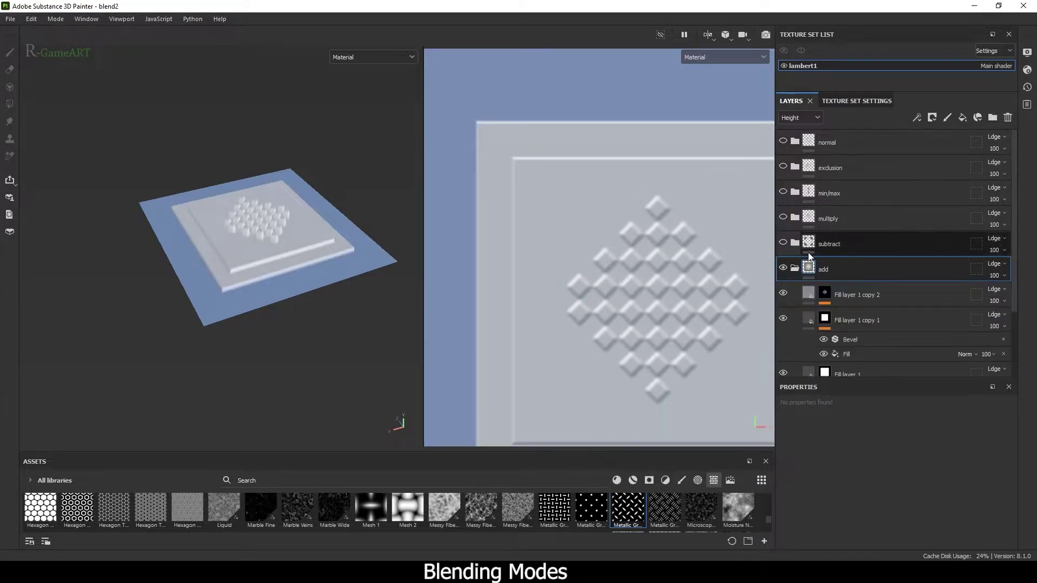
scroll(810, 256, down, 2)
click(996, 179)
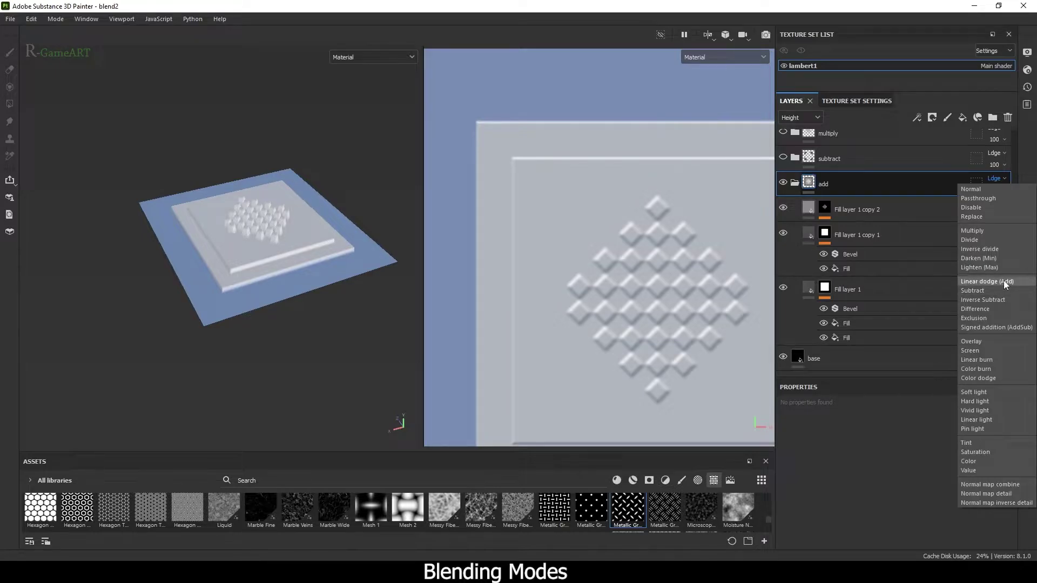
click(890, 284)
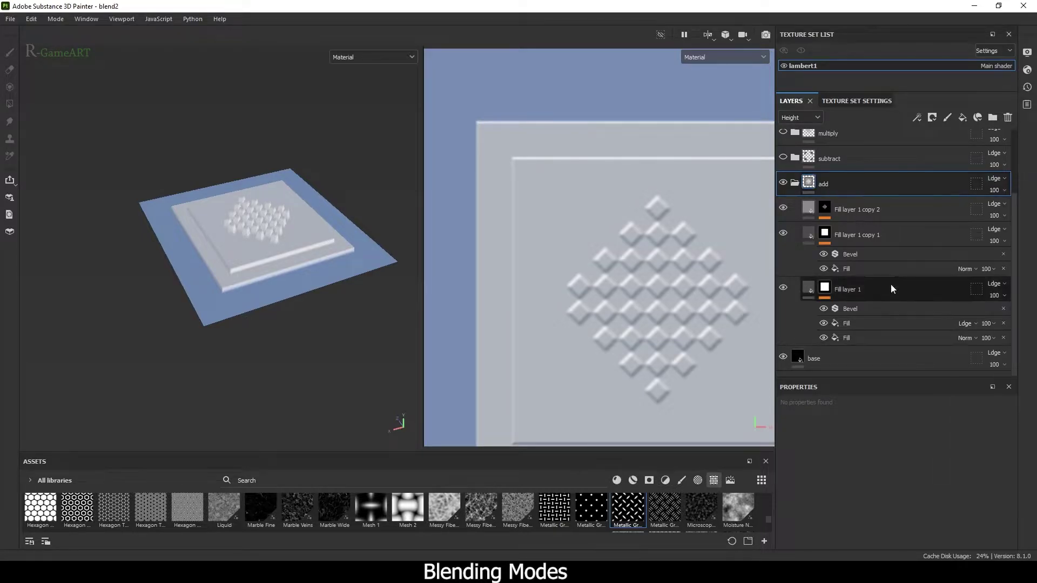
Hide the two copies of Fill layer 1 and examine Fill layer 1's mask by selecting each of its two fills.
click(784, 236)
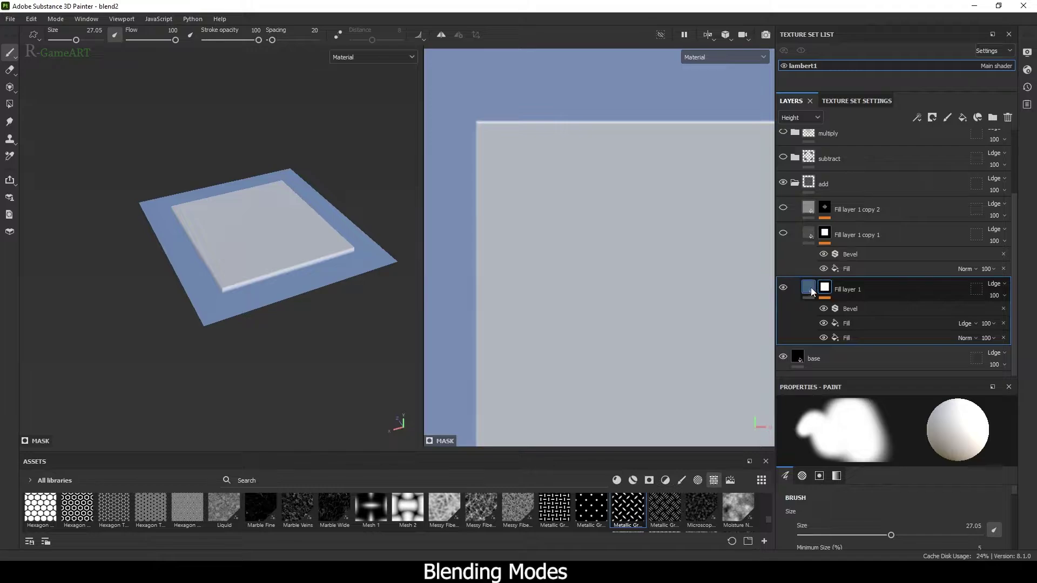
alt+click(824, 289)
alt+right_drag(335, 231, 212, 230)
click(850, 341)
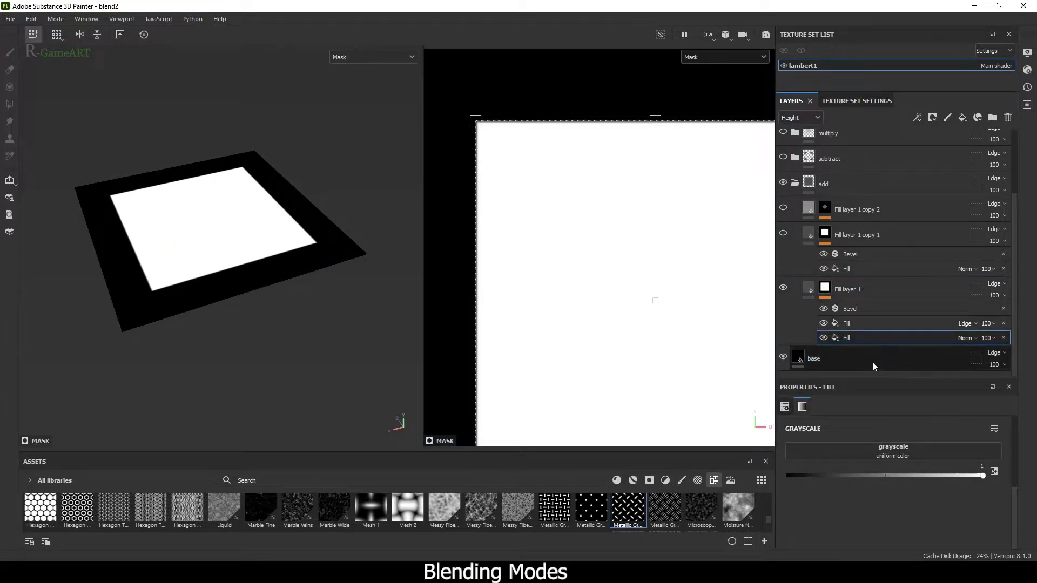
scroll(600, 227, down, 5)
alt+middle_drag(605, 223, 588, 222)
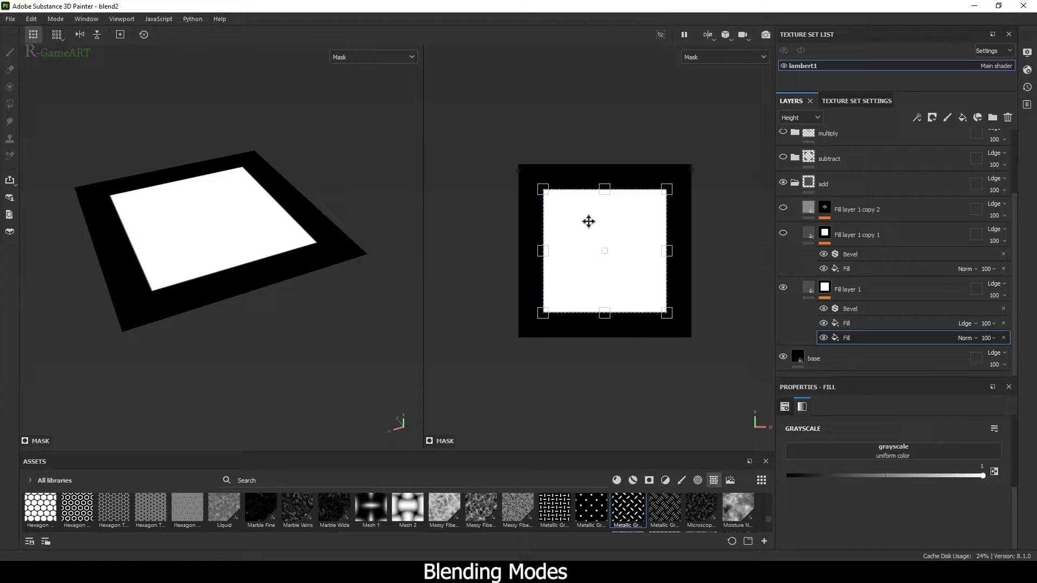
click(863, 322)
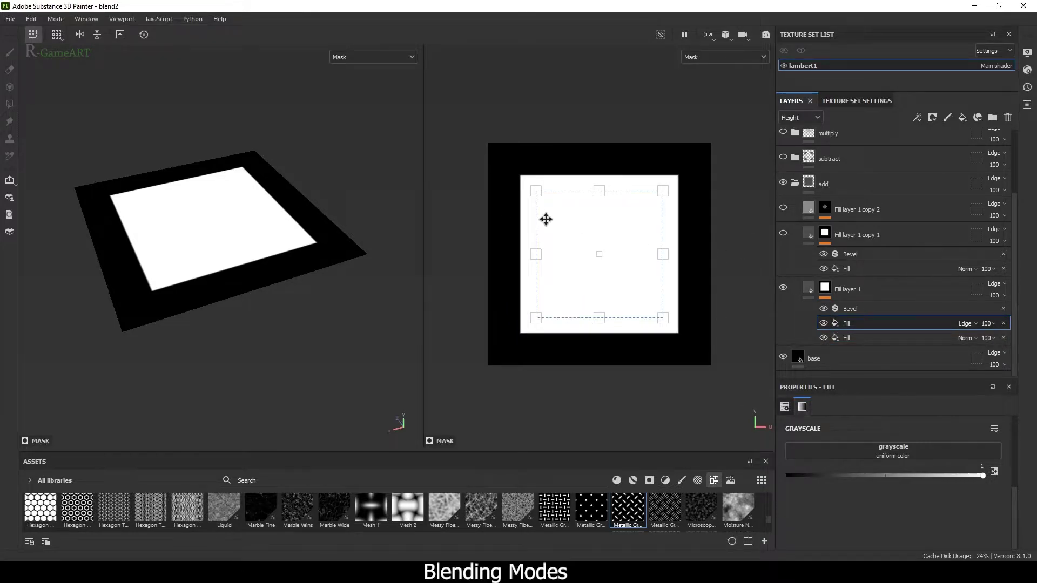
Return to the material display and examine the raised plate of Fill layer 1 up close in the 3D and 2D views.
key(m)
alt+right_drag(257, 193, 254, 261)
alt+middle_drag(254, 261, 300, 243)
alt+right_drag(300, 243, 398, 317)
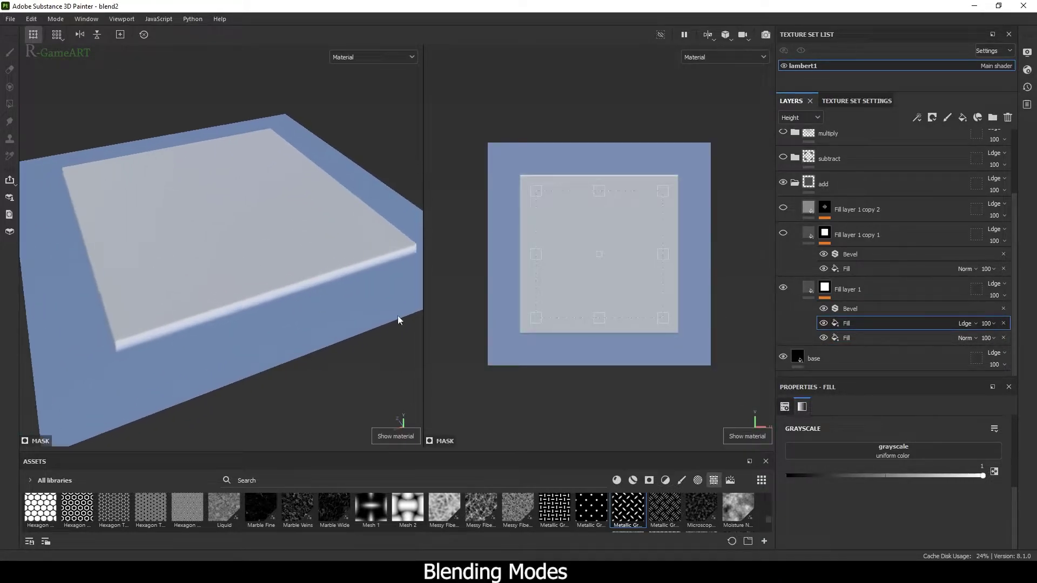
alt+right_drag(580, 227, 627, 276)
alt+middle_drag(627, 275, 706, 199)
alt+right_drag(706, 199, 699, 274)
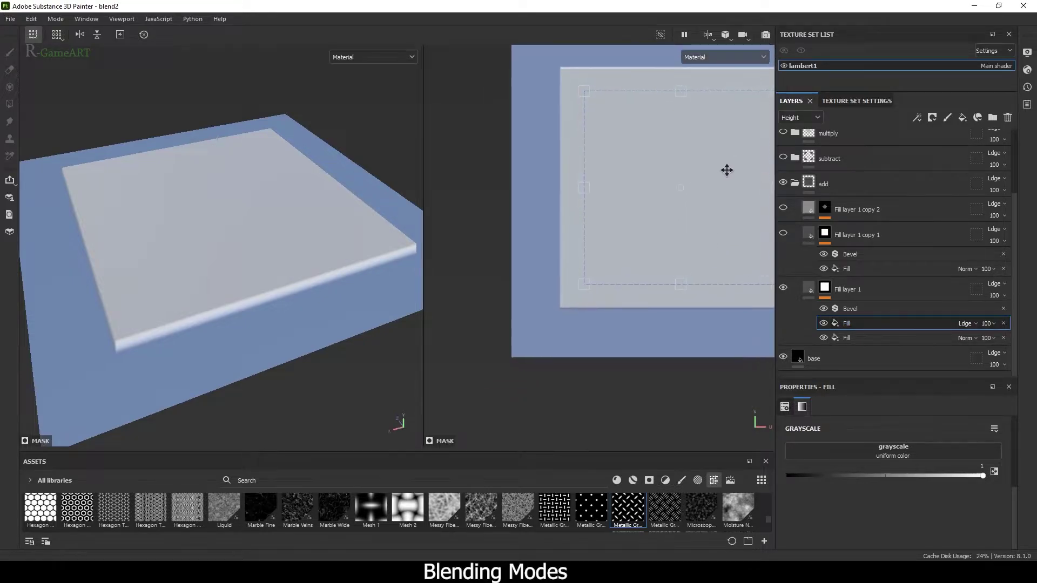
Display Fill layer 1's mask, try shifting its Linear dodge fill diagonally twice, and undo each move.
click(825, 288)
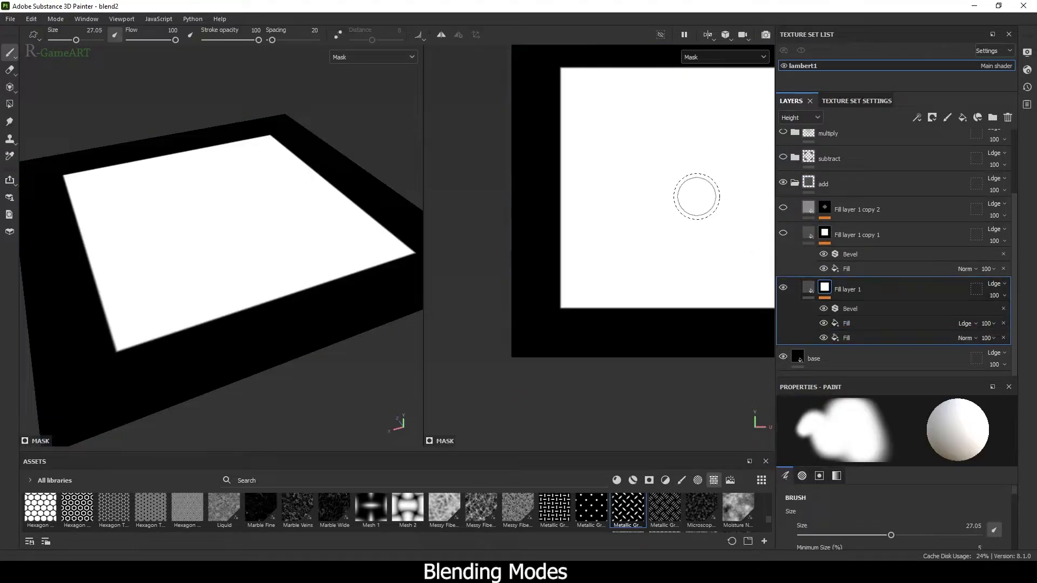
click(855, 323)
drag(683, 195, 631, 238)
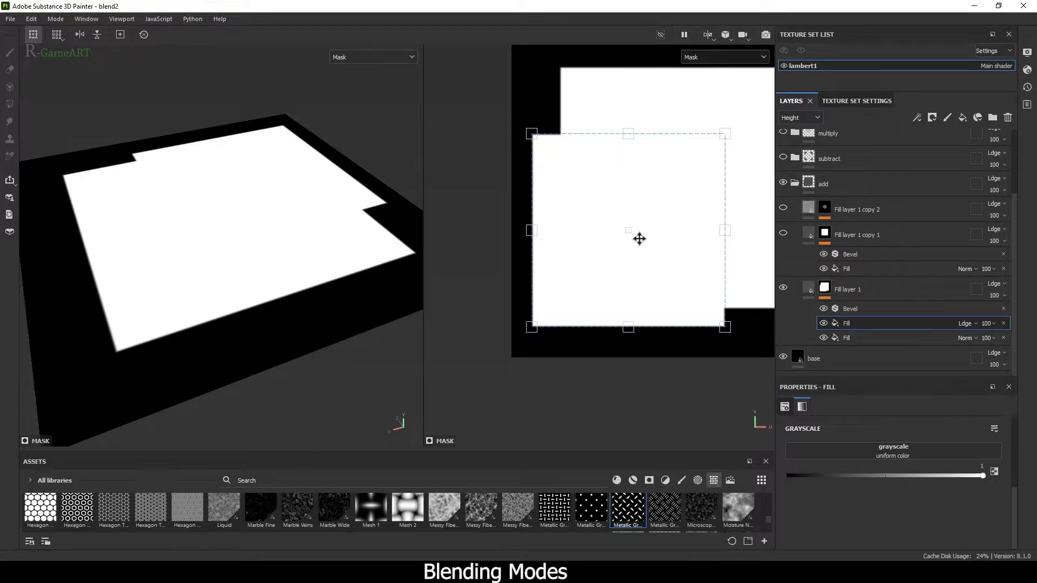
key(ctrl+z)
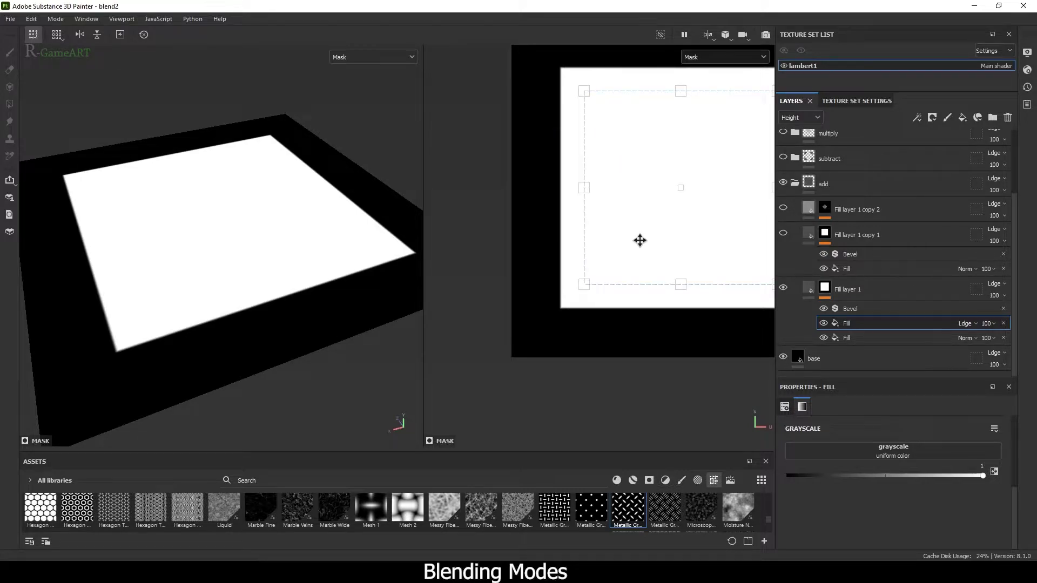
drag(639, 240, 592, 282)
key(ctrl+z)
Return to the material display and show Fill layer 1 copy 1 stacked on the base plate.
click(846, 238)
click(851, 323)
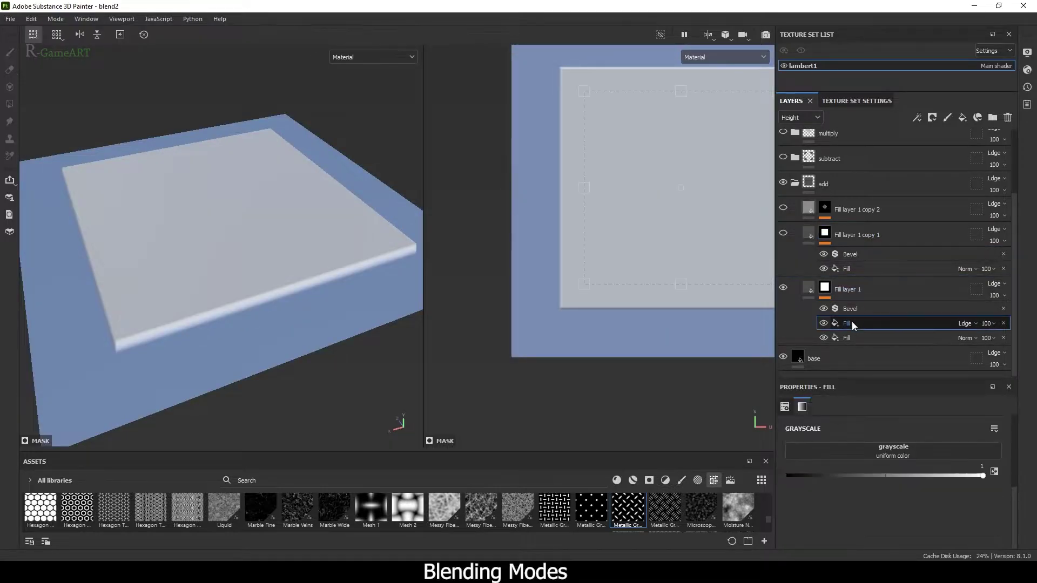
click(782, 233)
alt+drag(208, 254, 204, 265)
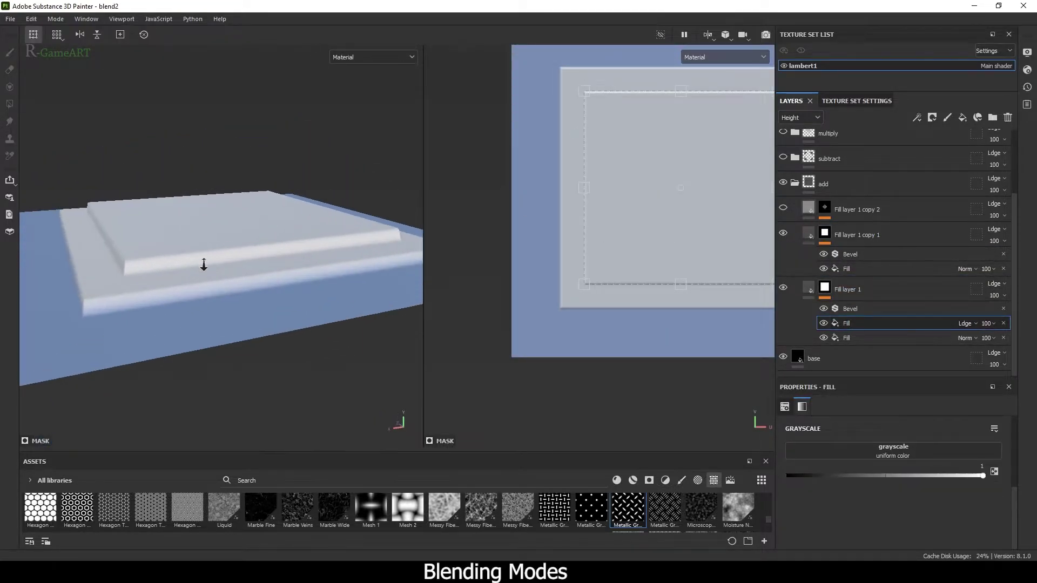
alt+right_drag(204, 264, 241, 238)
alt+drag(241, 238, 258, 263)
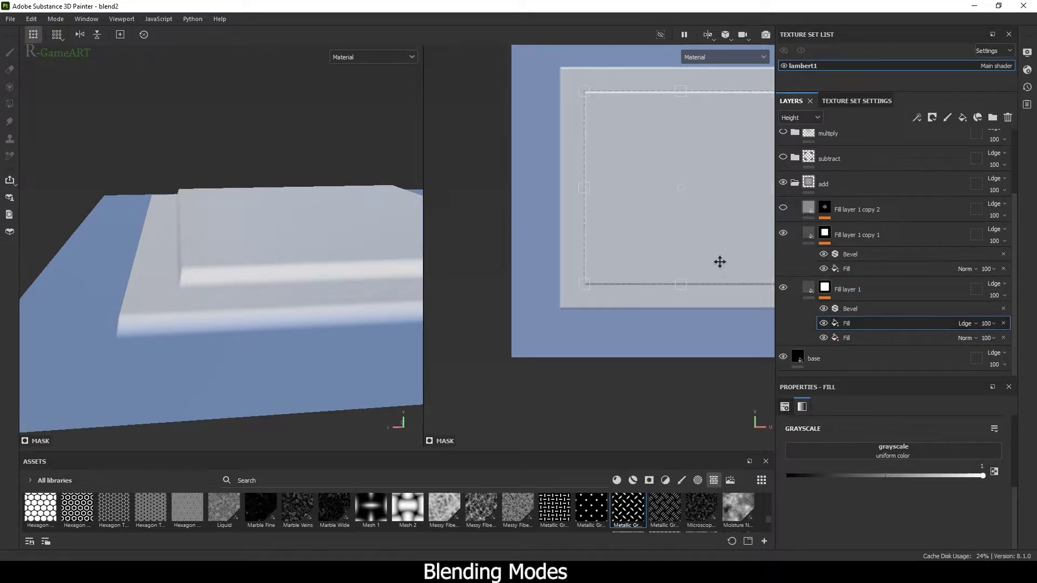
Try moving the Linear dodge fill of Fill layer 1 diagonally in the material display, and undo the move.
middle_drag(703, 248, 642, 272)
scroll(641, 272, up, 1)
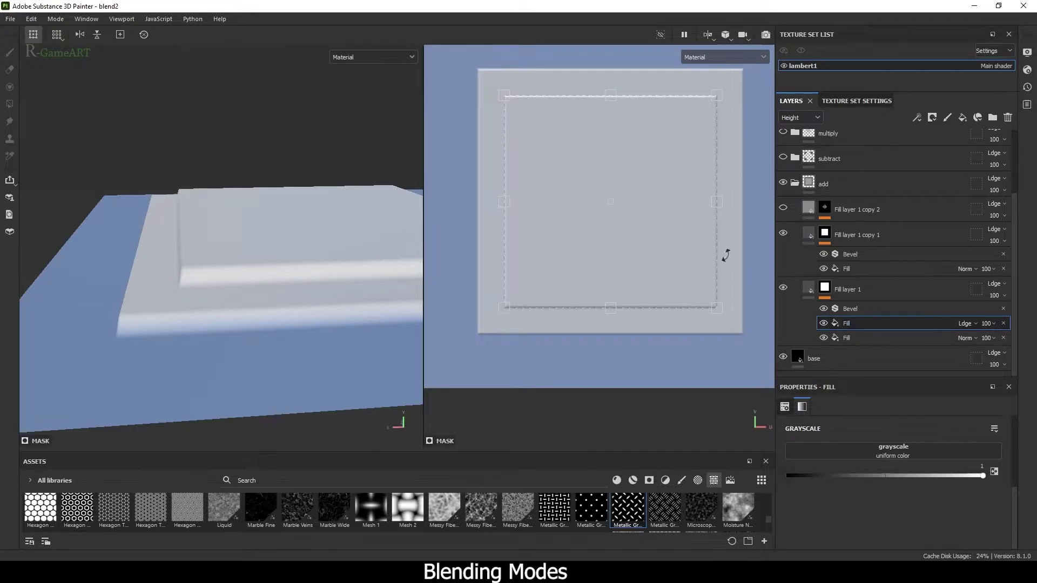
drag(636, 229, 590, 262)
key(ctrl+z)
alt+drag(265, 132, 294, 192)
scroll(295, 192, down, 3)
Set the height blending mode of Fill layer 1 copy 1 to Linear dodge (Add).
click(843, 236)
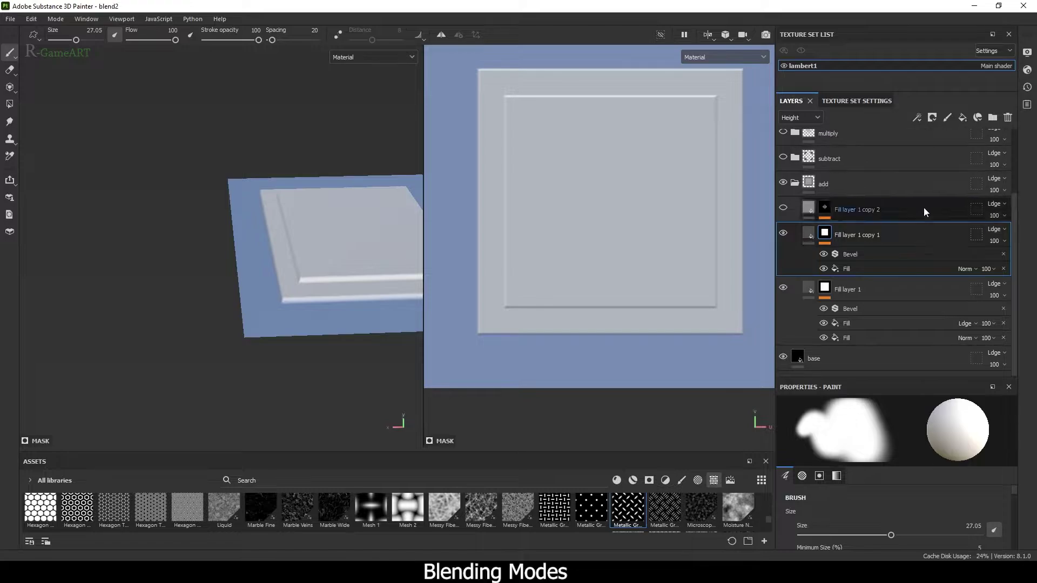
click(995, 229)
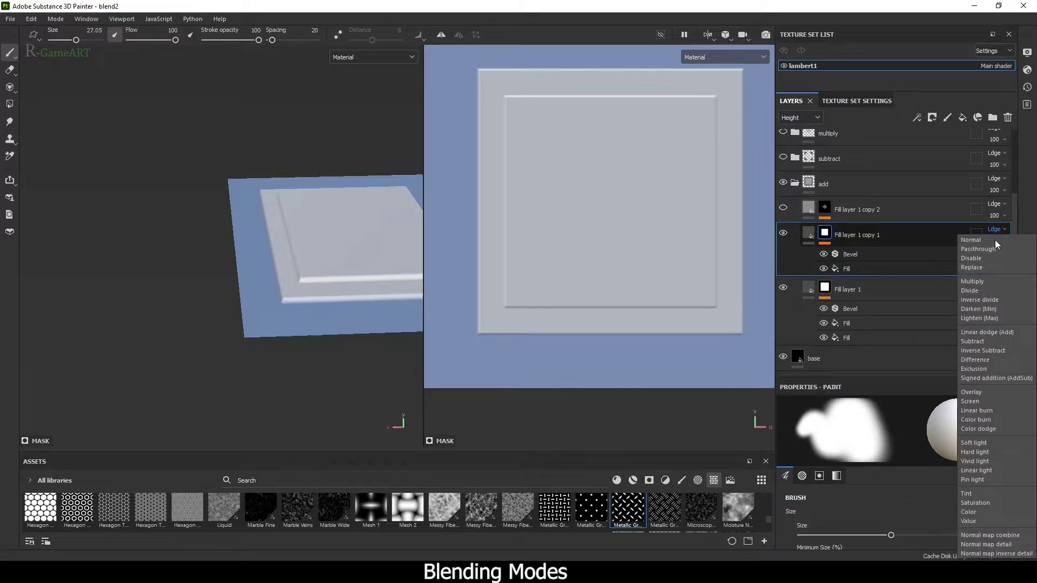
click(999, 331)
Try moving the mask fill of Fill layer 1 copy 1 sideways, and undo the move.
click(849, 269)
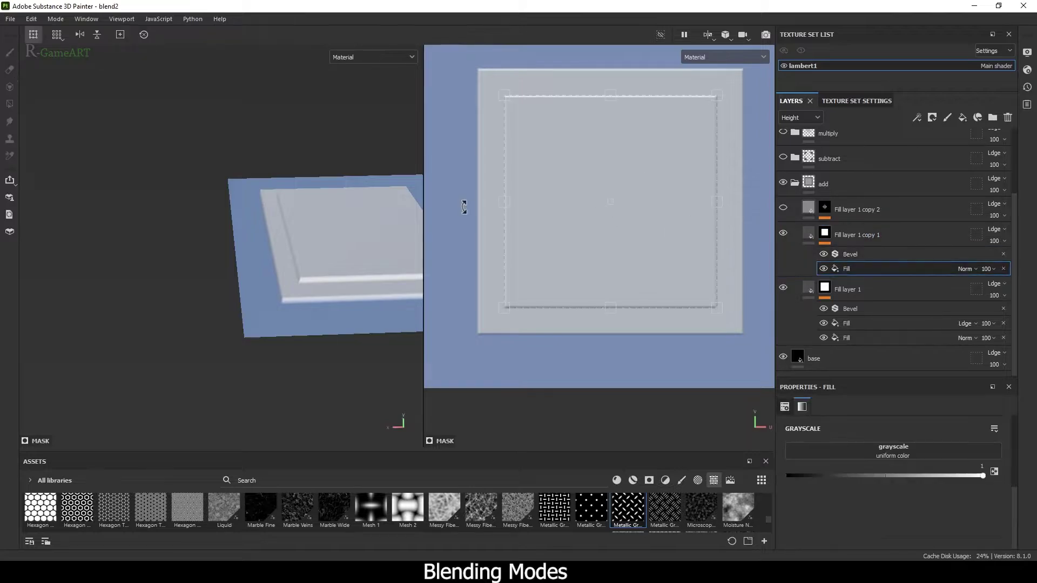
drag(617, 197, 643, 197)
key(ctrl+z)
alt+drag(325, 287, 186, 268)
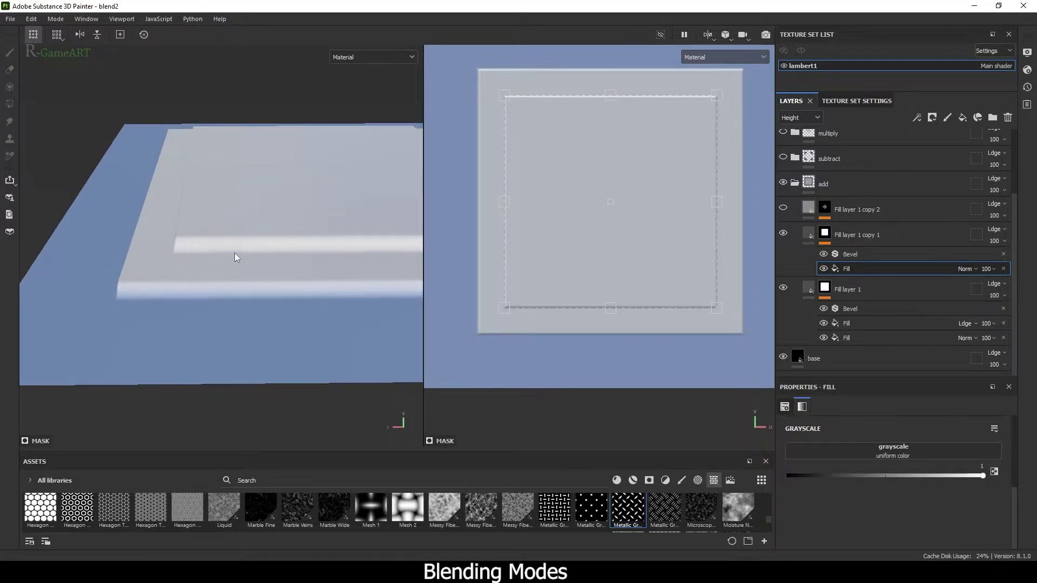
scroll(235, 253, down, 2)
Show Fill layer 1 copy 2 and check its mask effects and its Linear dodge (Add) height blending mode.
click(783, 208)
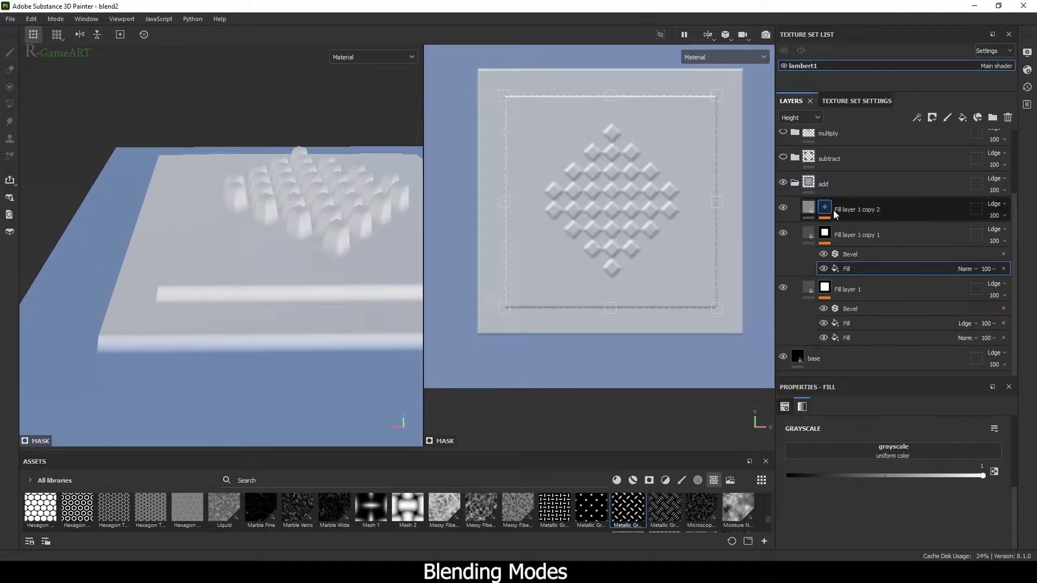
click(825, 210)
click(893, 243)
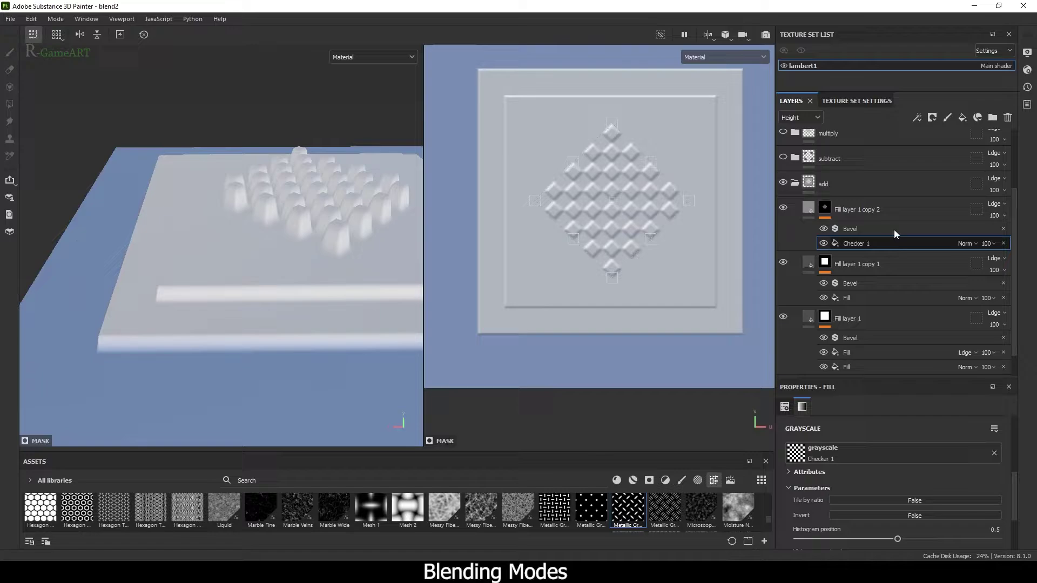
click(995, 204)
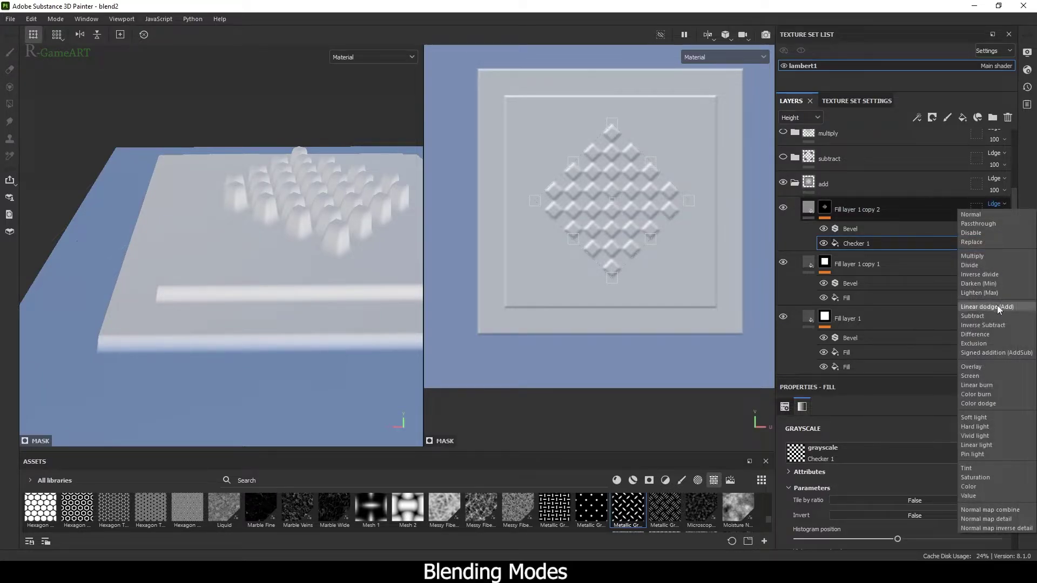
click(849, 243)
click(808, 209)
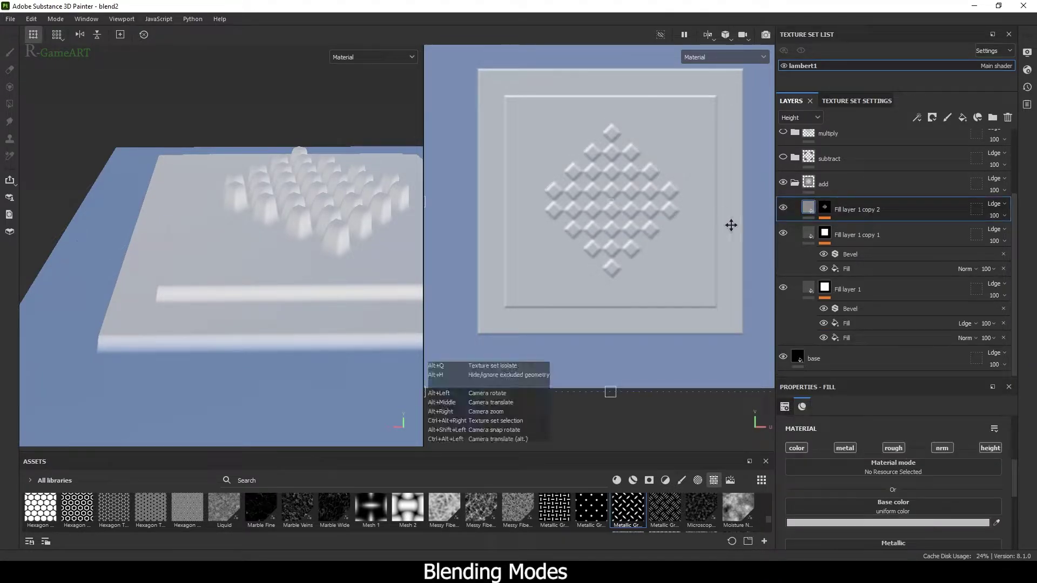
click(823, 209)
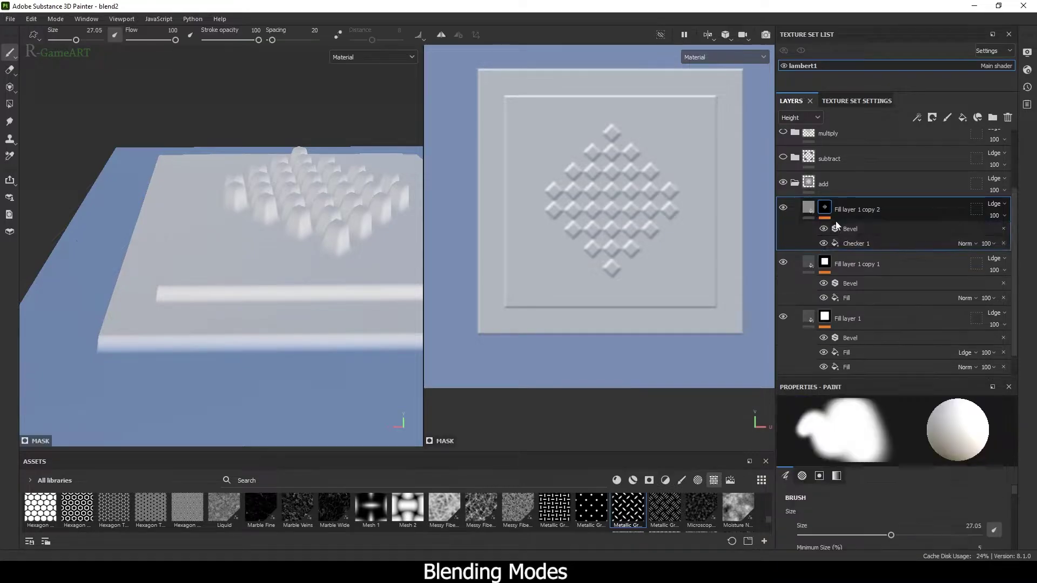
Move the Checker 1 fill in the mask of Fill layer 1 copy 2 toward the plate's corner and back to its centre.
click(854, 243)
drag(620, 190, 546, 234)
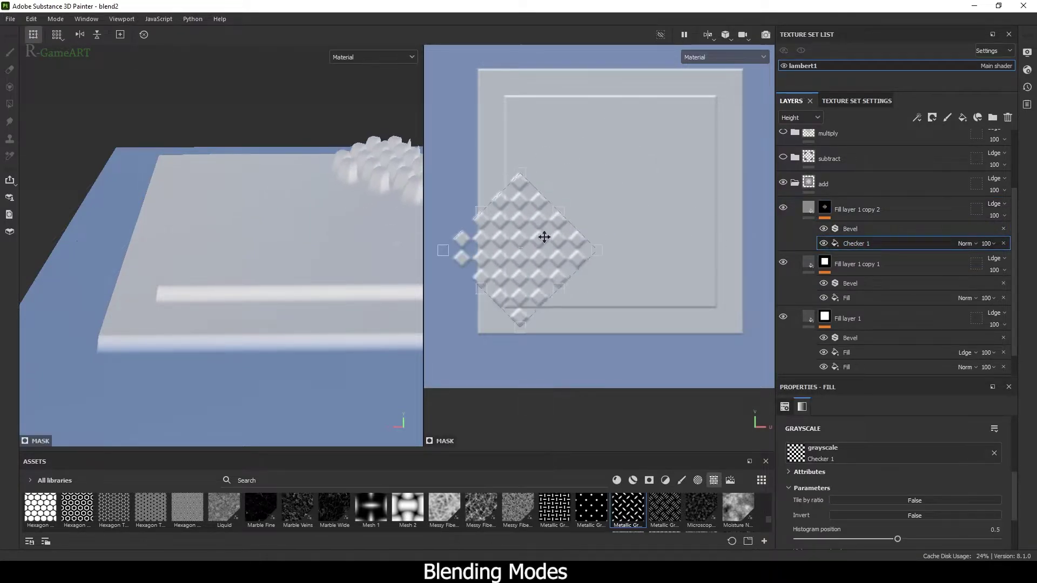
alt+drag(357, 249, 307, 198)
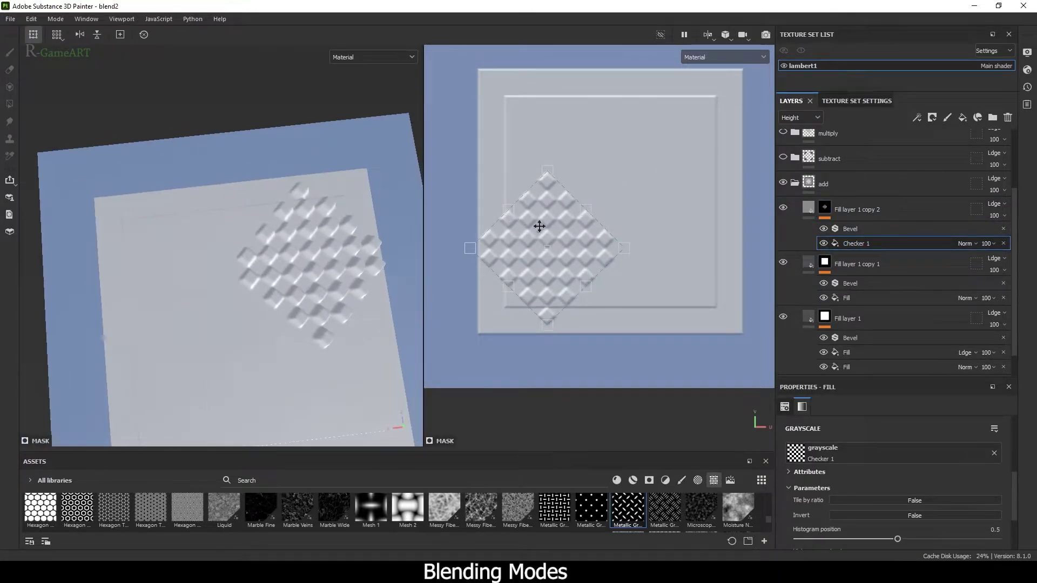
drag(536, 225, 635, 181)
scroll(641, 238, down, 3)
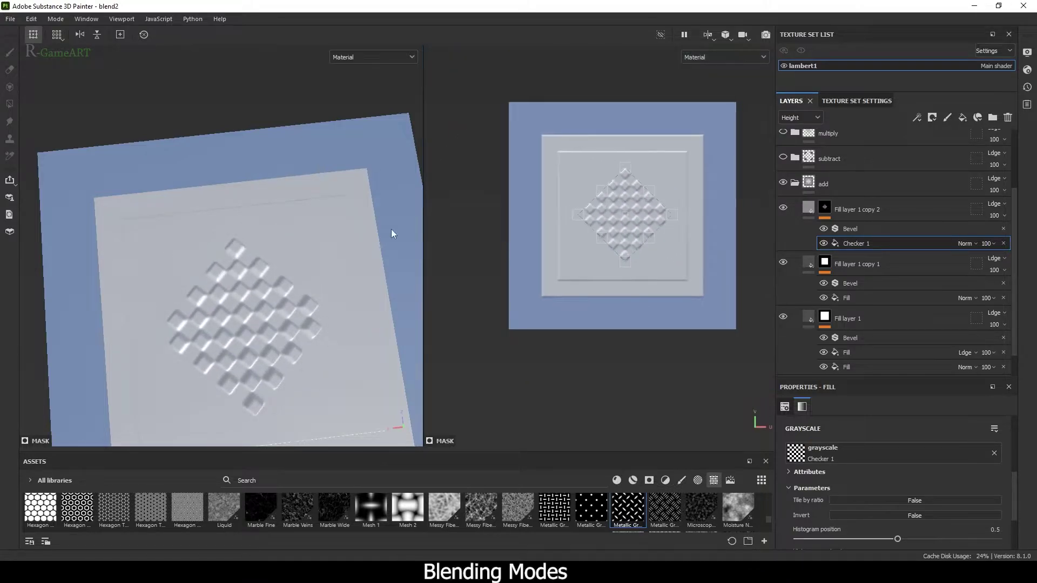
alt+drag(325, 346, 308, 238)
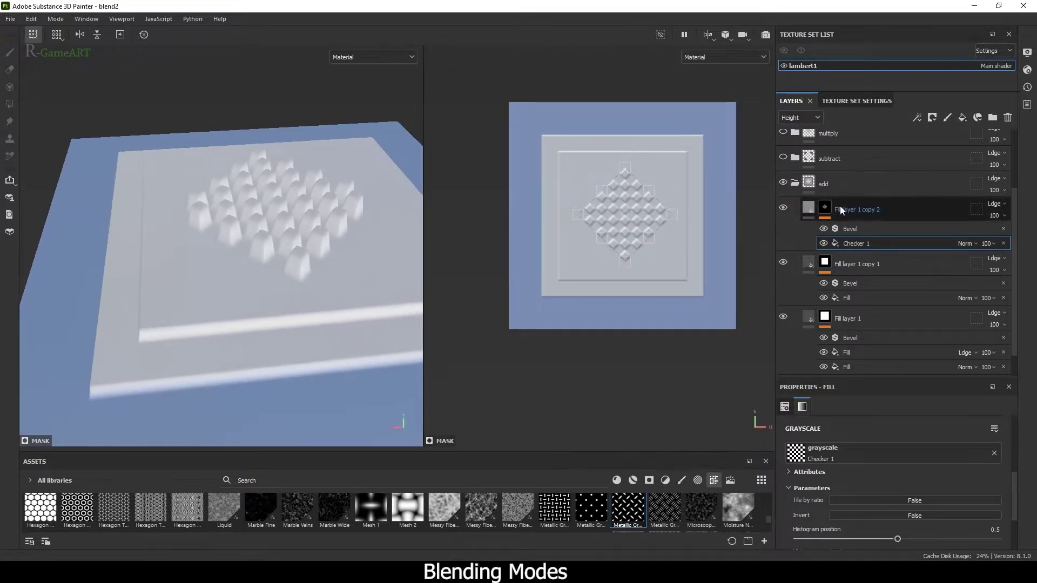
Collapse and hide the add folder, and show and expand the subtract folder.
click(794, 183)
click(783, 267)
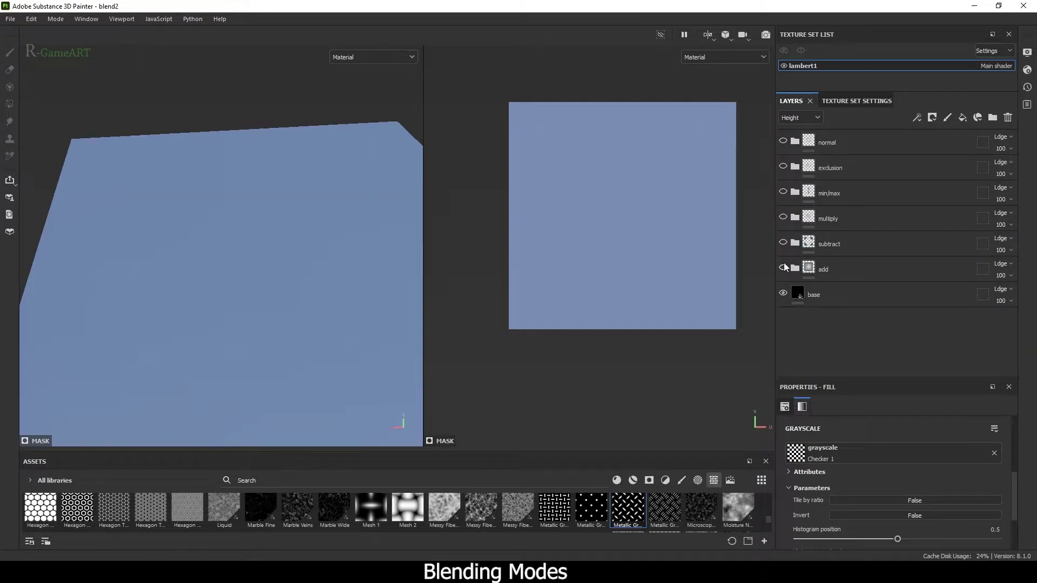
click(782, 242)
click(795, 243)
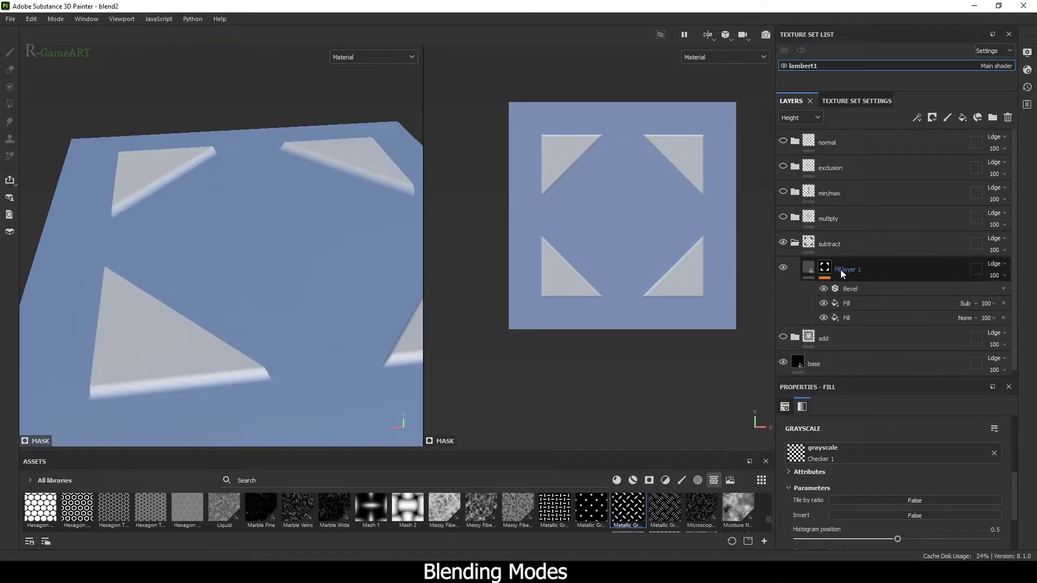
In the mask of the subtract folder's Fill layer 1, turn off the Bevel and toggle the Subtract fill off and on.
mouse_move(827, 267)
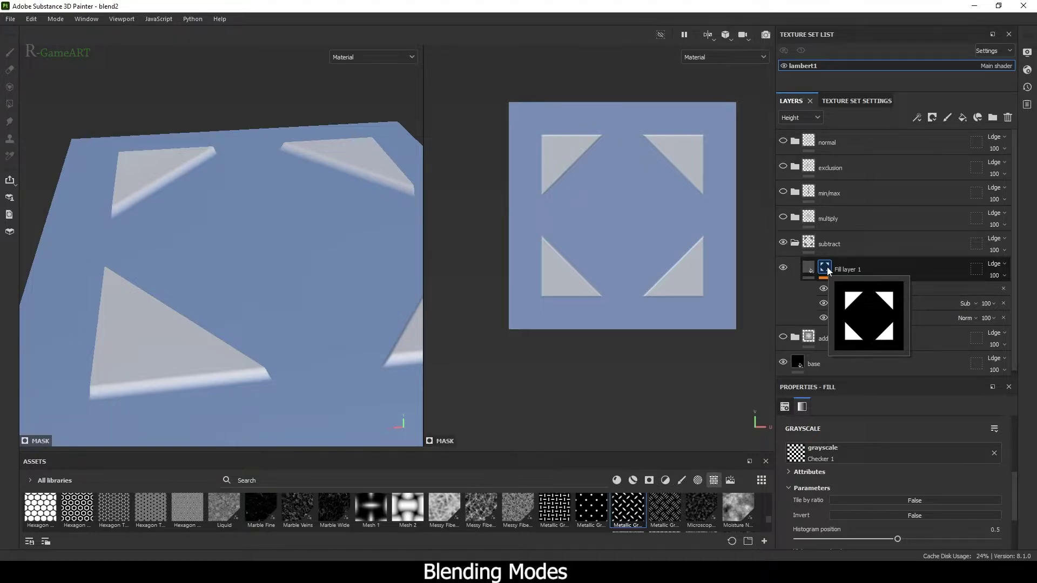
click(827, 267)
click(824, 304)
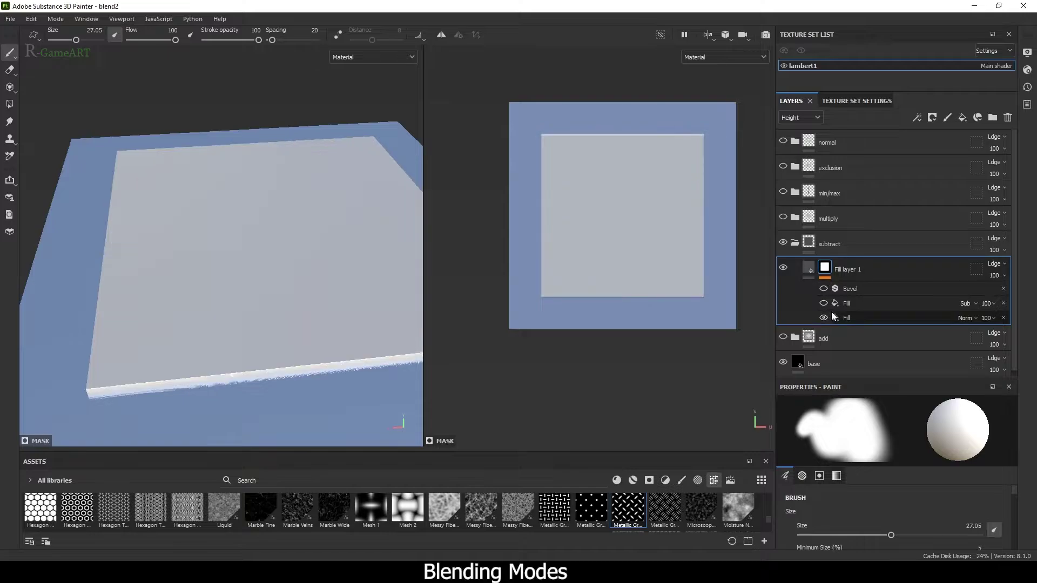
click(847, 304)
click(824, 303)
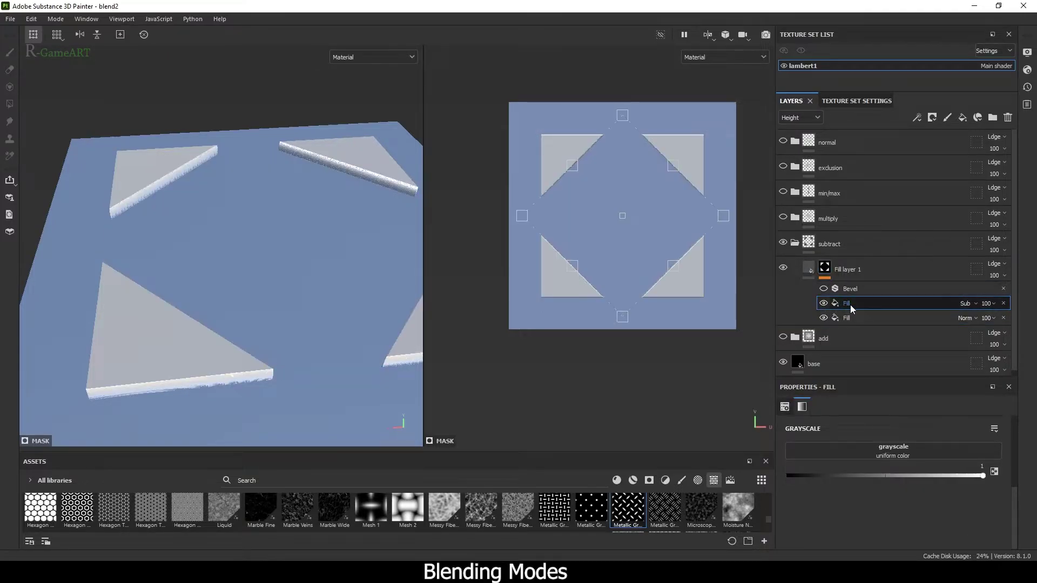
scroll(621, 178, down, 2)
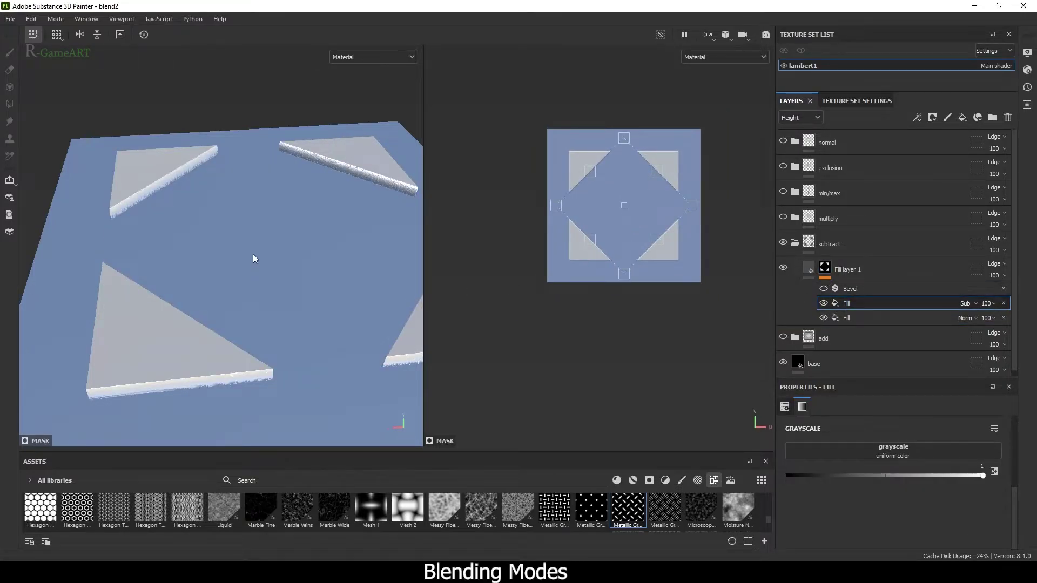
Turn the Bevel in the subtract mask back on and check the main shader's displacement and tessellation settings.
alt+drag(255, 258, 261, 273)
click(824, 289)
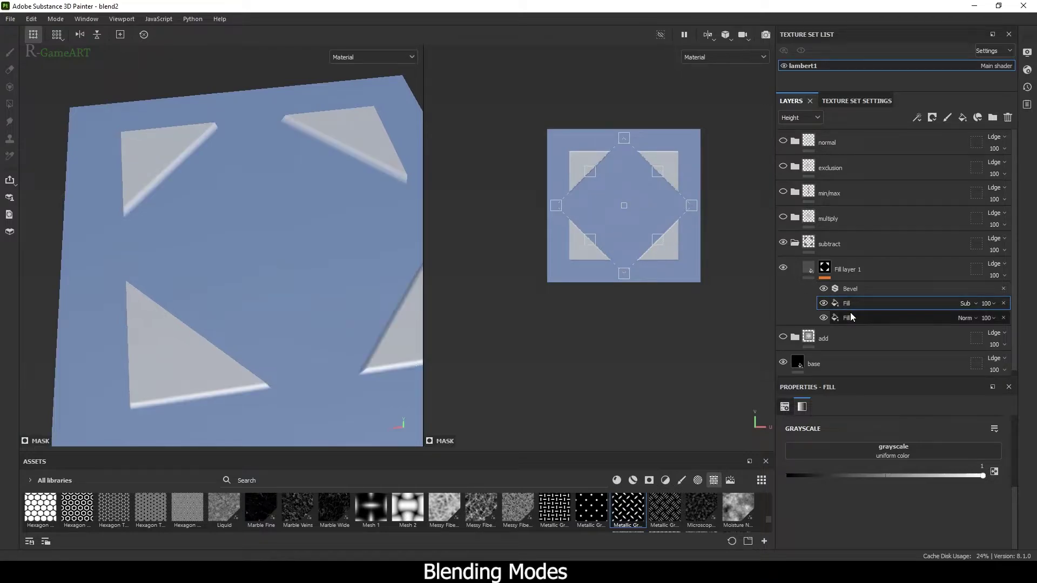
click(1027, 70)
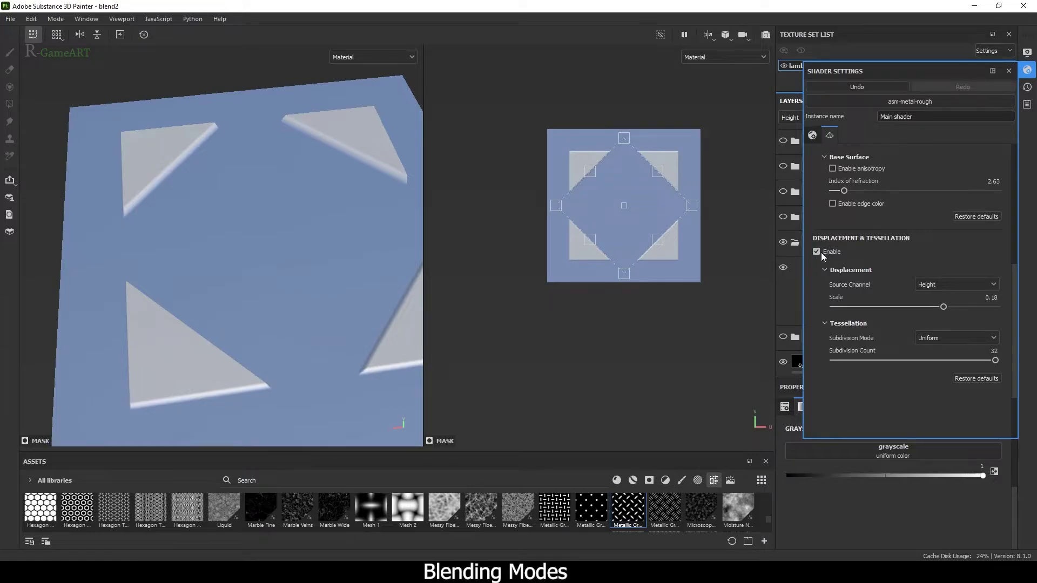
click(1028, 71)
scroll(209, 232, up, 2)
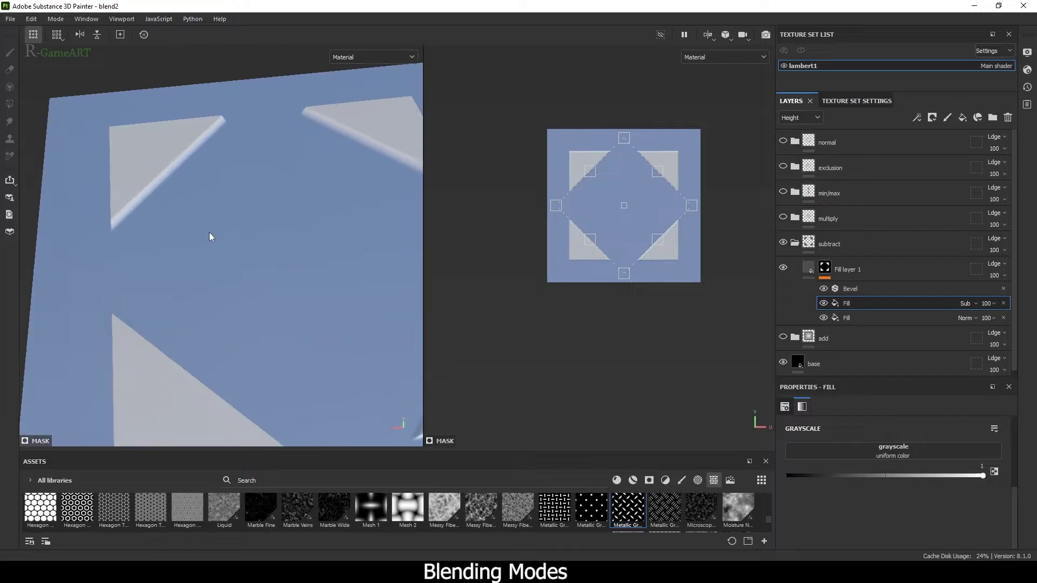
Move the Subtract fill off the centre of the square to show the cutout changing, and undo the move.
alt+drag(209, 232, 214, 210)
drag(652, 197, 617, 215)
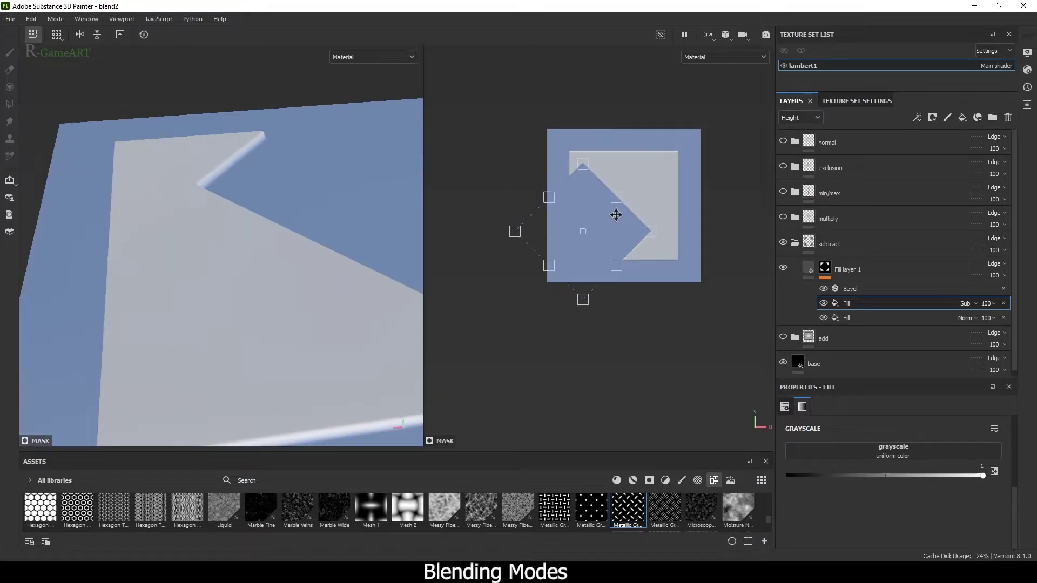
scroll(307, 162, down, 2)
alt+drag(307, 162, 233, 213)
key(ctrl+z)
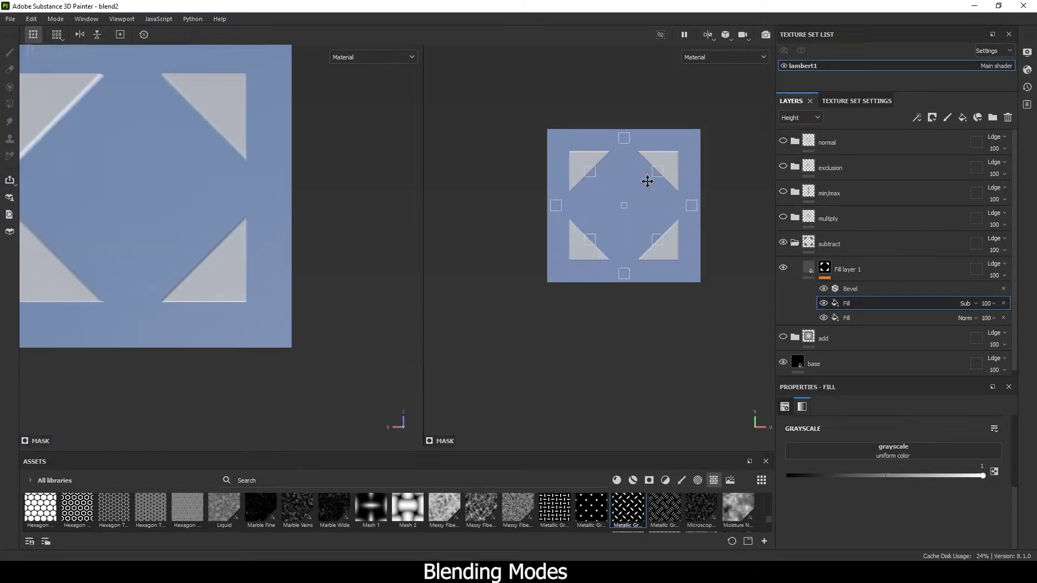
Slightly adjust the tiling of the Subtract fill and undo the change.
alt+middle_drag(646, 182, 685, 202)
scroll(891, 475, up, 3)
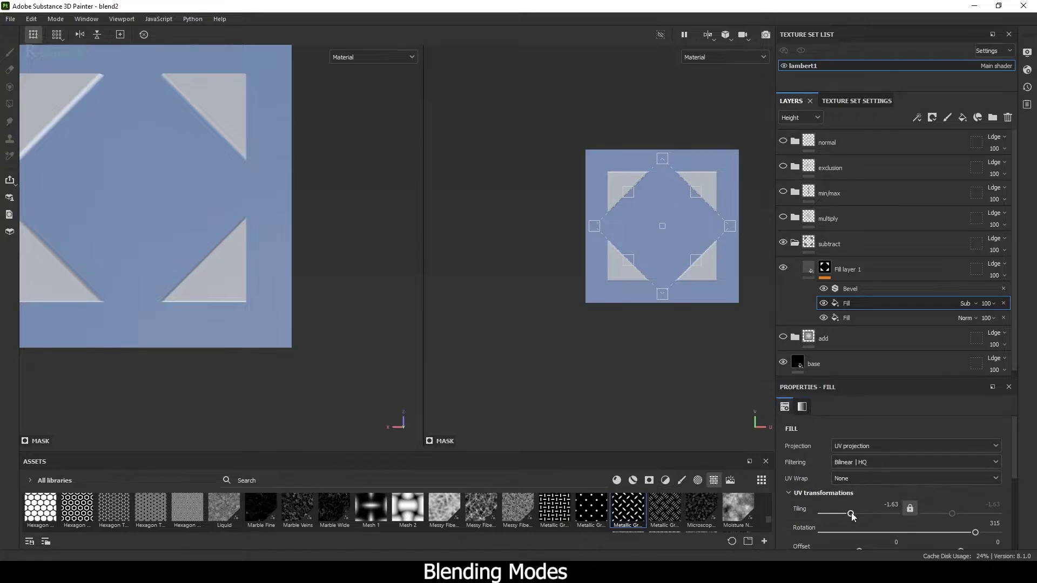
mouse_move(854, 512)
mouse_down()
mouse_move(837, 513)
mouse_move(872, 512)
mouse_move(852, 512)
mouse_up()
key(ctrl+z)
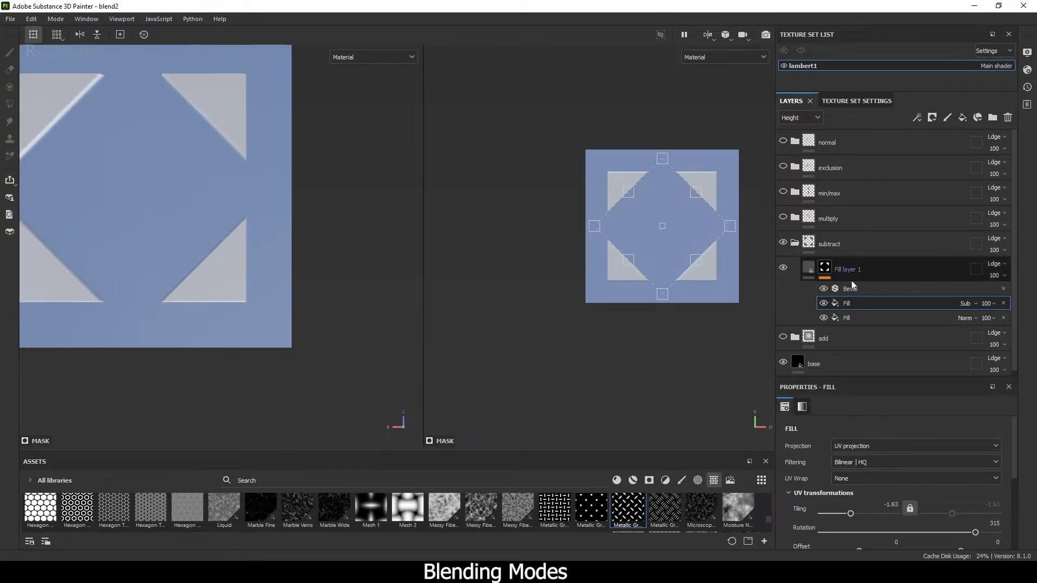
Collapse and hide the subtract folder, and show and expand the multiply folder.
click(830, 245)
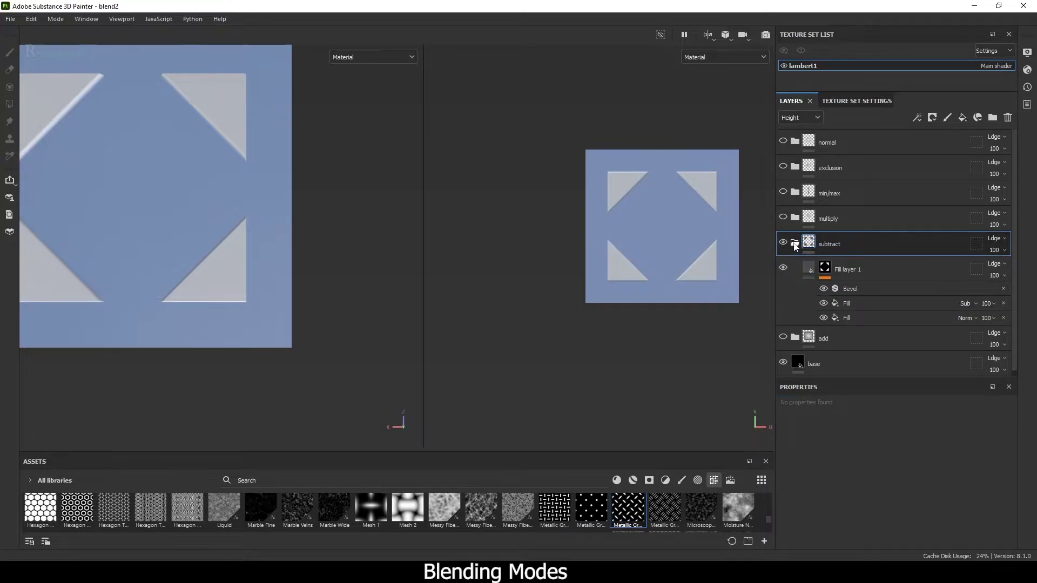
click(795, 243)
click(785, 245)
click(785, 218)
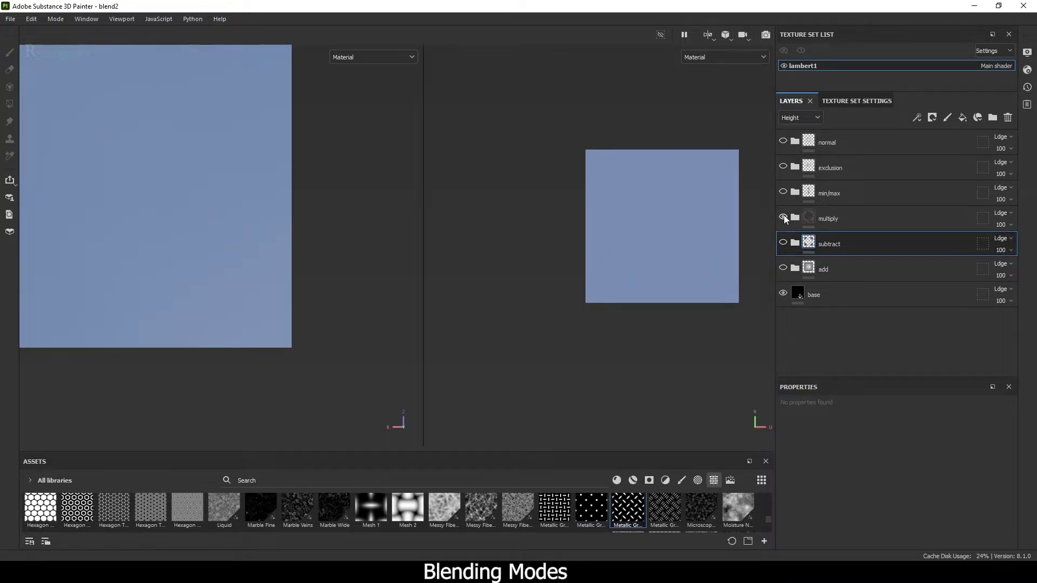
click(795, 218)
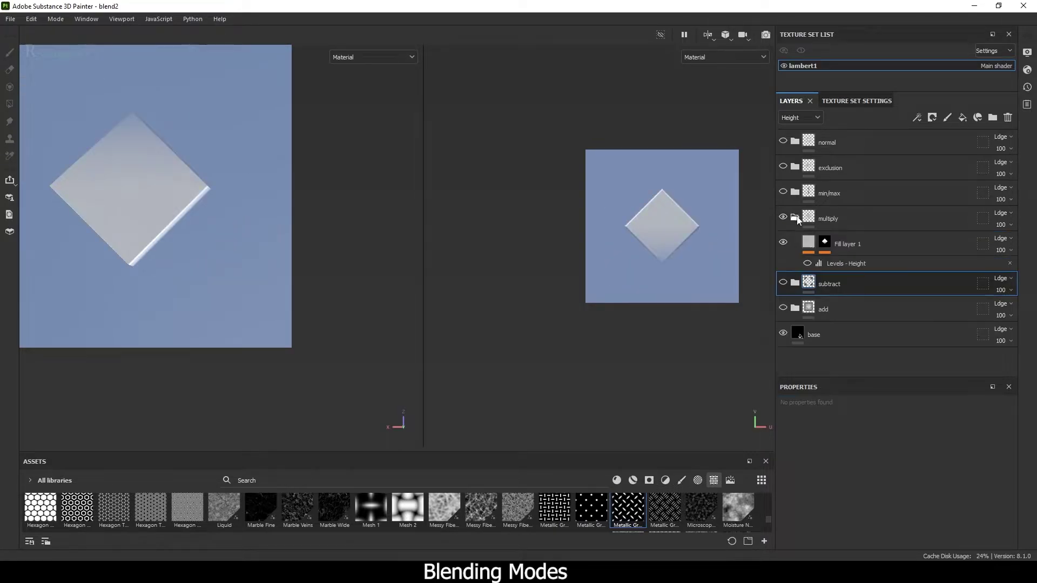
Select Fill layer 1 in the multiply folder and examine the raised diamond in 3D from a low angle.
click(828, 244)
click(811, 243)
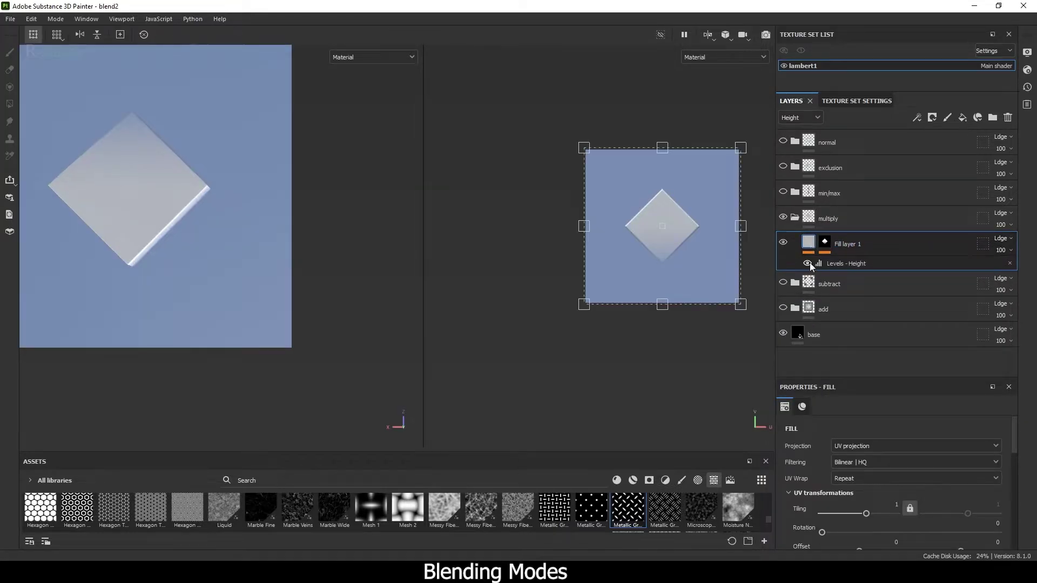
alt+drag(268, 142, 295, 115)
alt+drag(220, 130, 169, 97)
alt+middle_drag(169, 98, 276, 184)
alt+right_drag(276, 183, 302, 351)
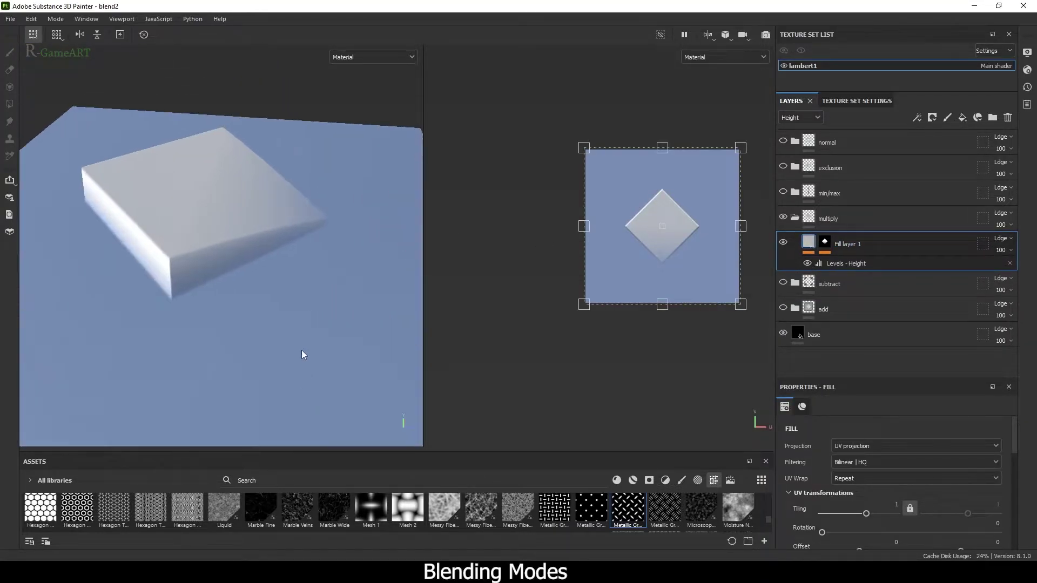
alt+drag(302, 354, 194, 146)
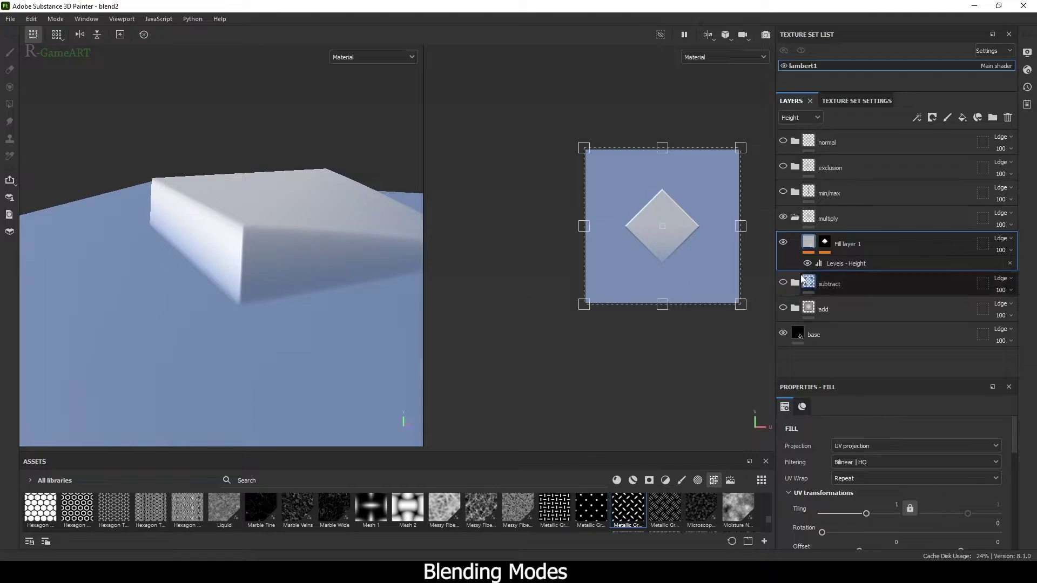
Review the Levels - Height effect on the multiply folder's Fill layer 1, delete it, and show the fill's Height setting.
click(839, 262)
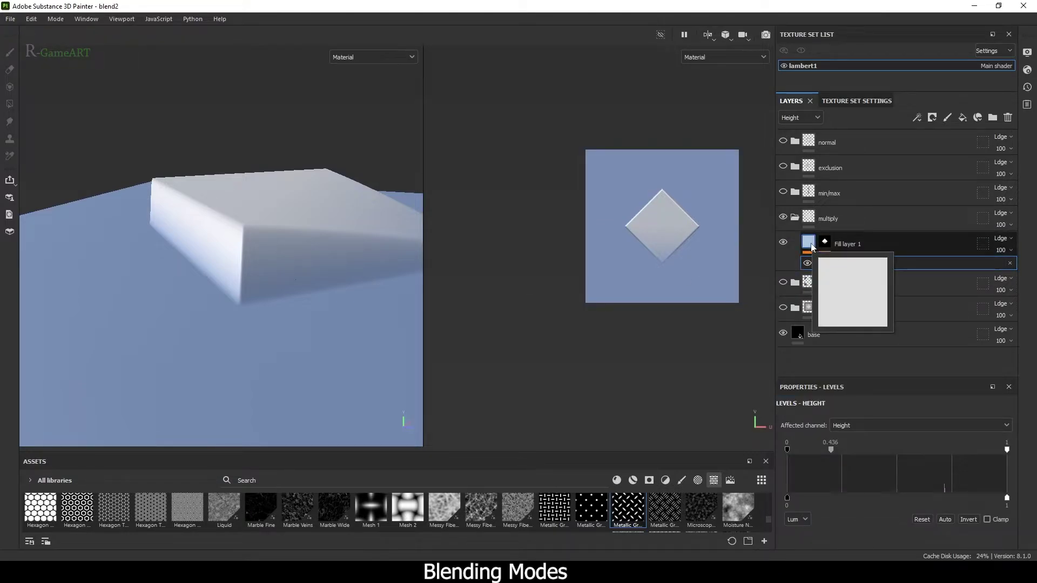
click(843, 248)
click(844, 260)
click(804, 249)
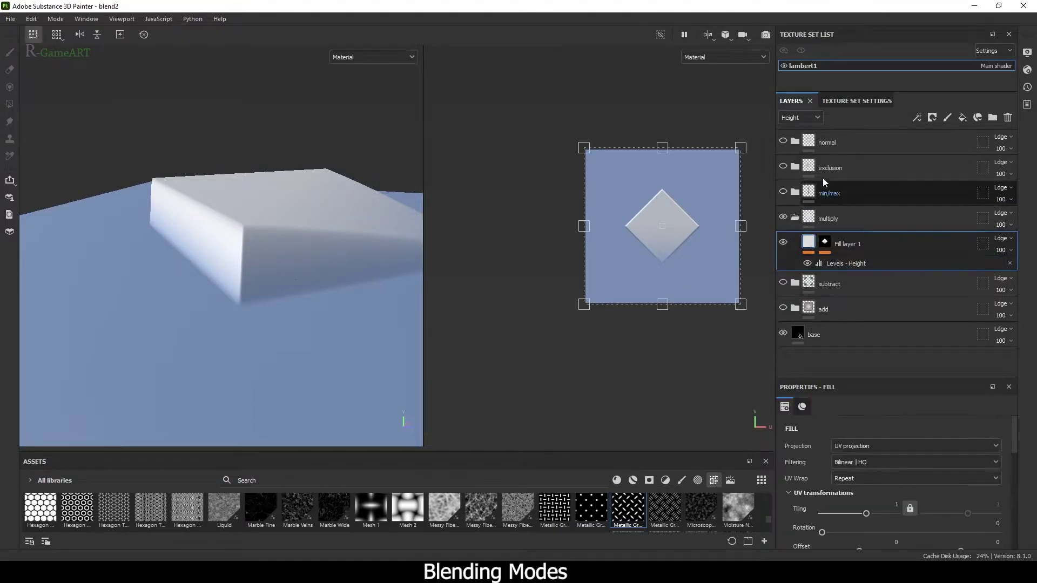
click(835, 260)
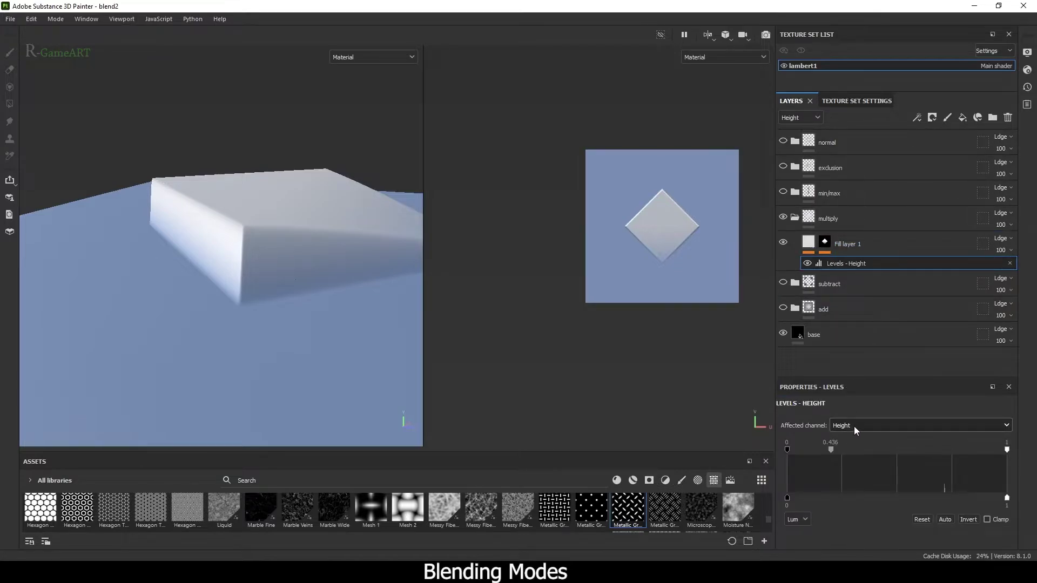
click(854, 426)
click(864, 264)
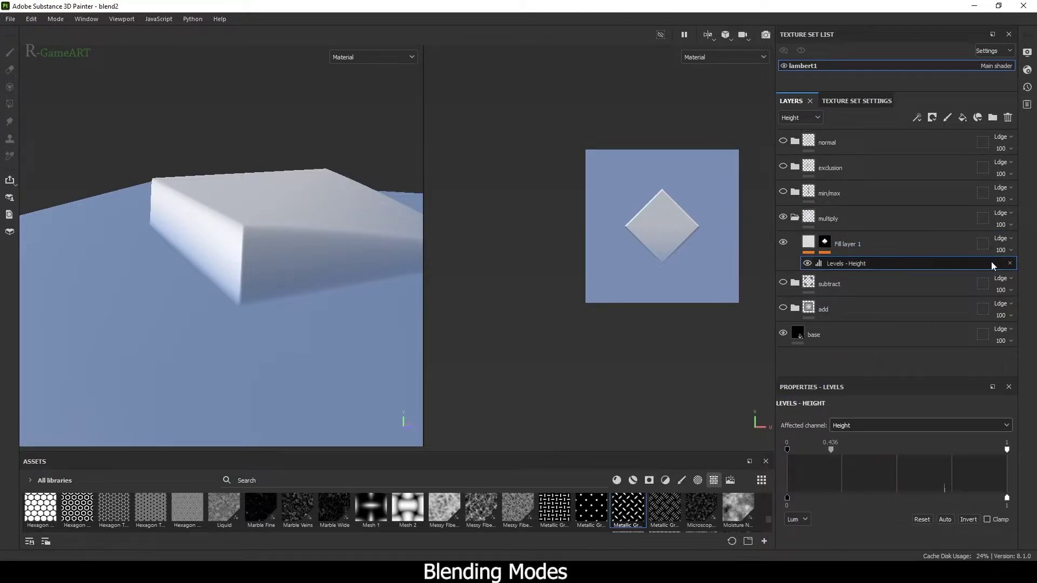
click(1009, 263)
scroll(876, 518, down, 1)
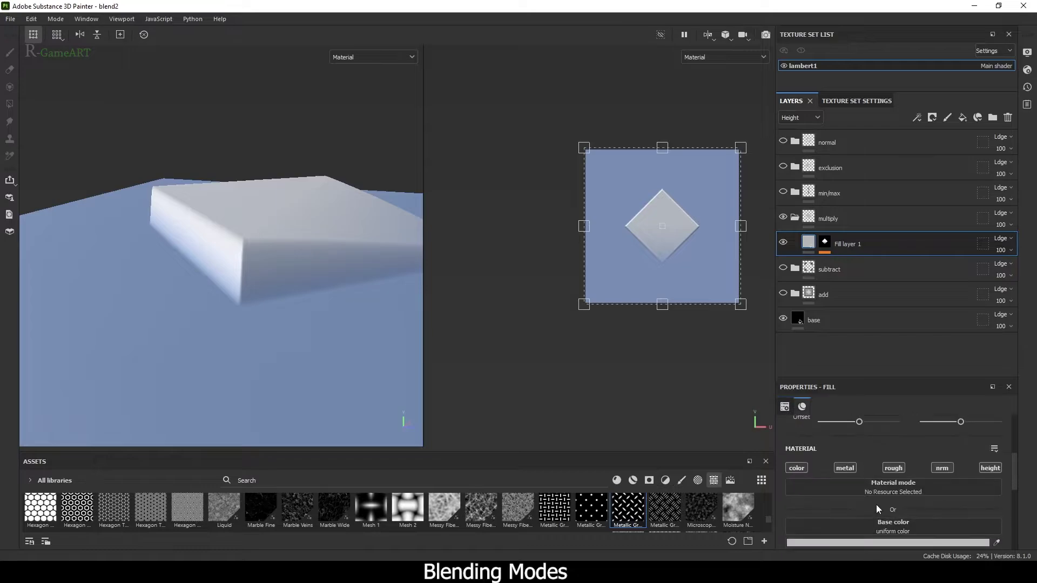
scroll(877, 507, down, 3)
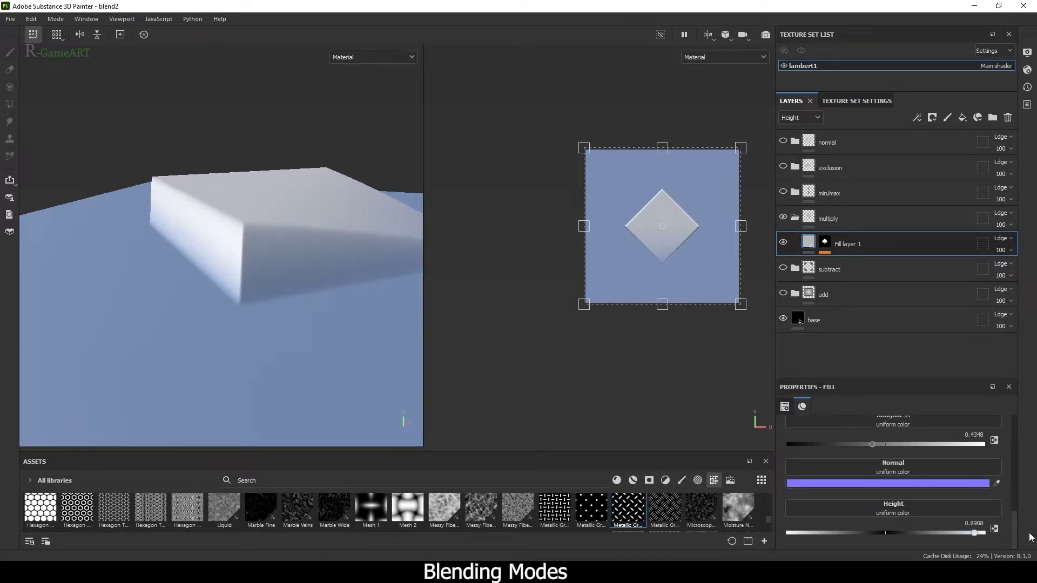
Display the mask of the multiply folder's Fill layer 1 on its own and check its Gradient Linear 2 and Fill effects.
click(825, 242)
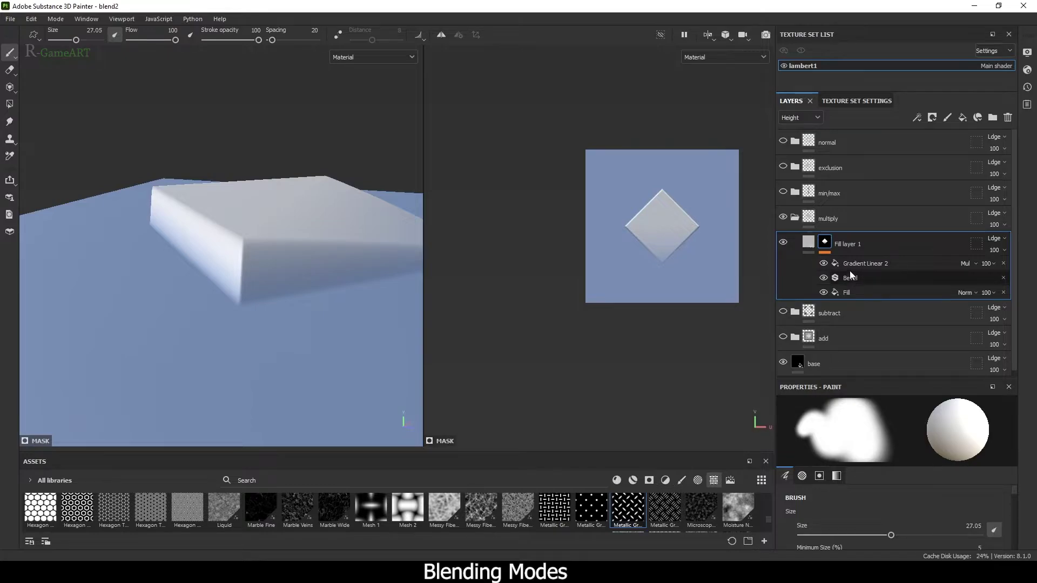
click(851, 264)
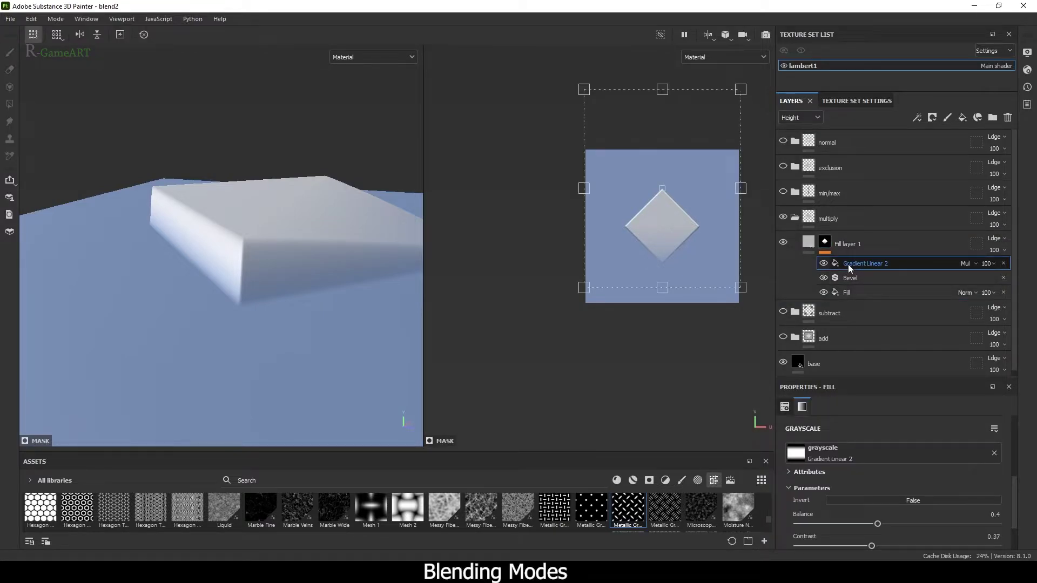
click(835, 248)
click(846, 294)
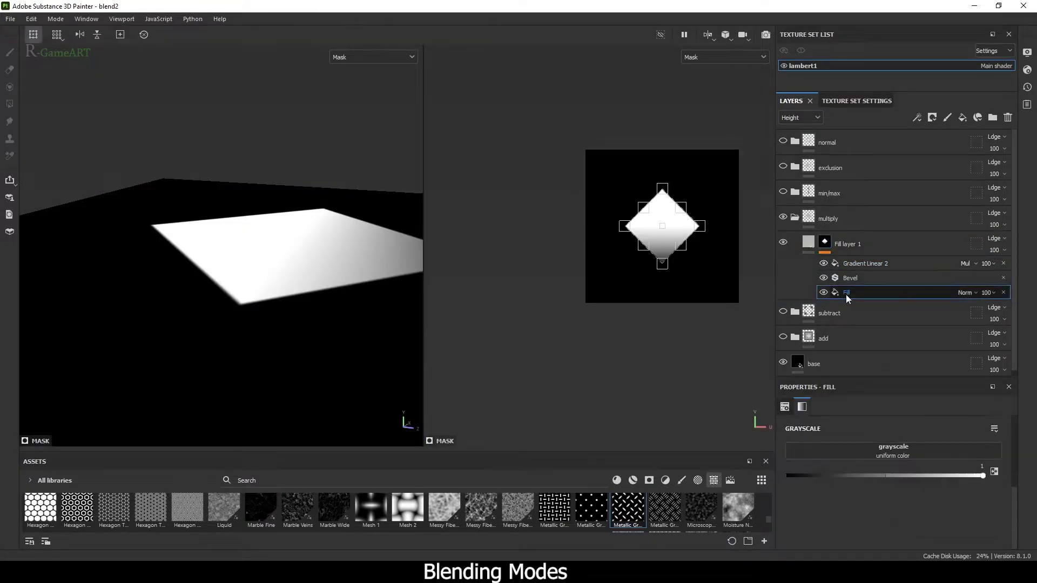
alt+drag(335, 178, 338, 250)
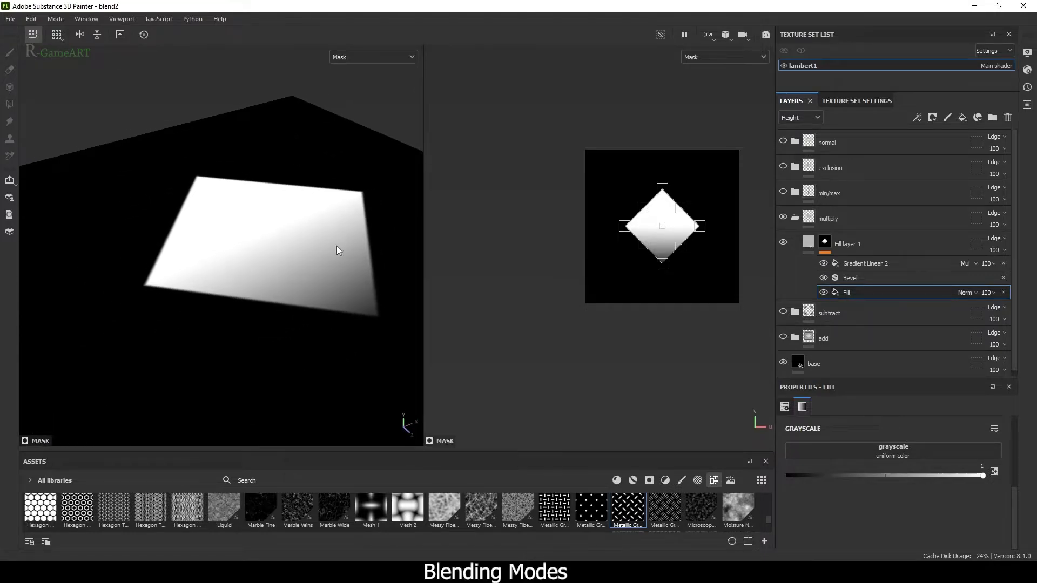
click(860, 264)
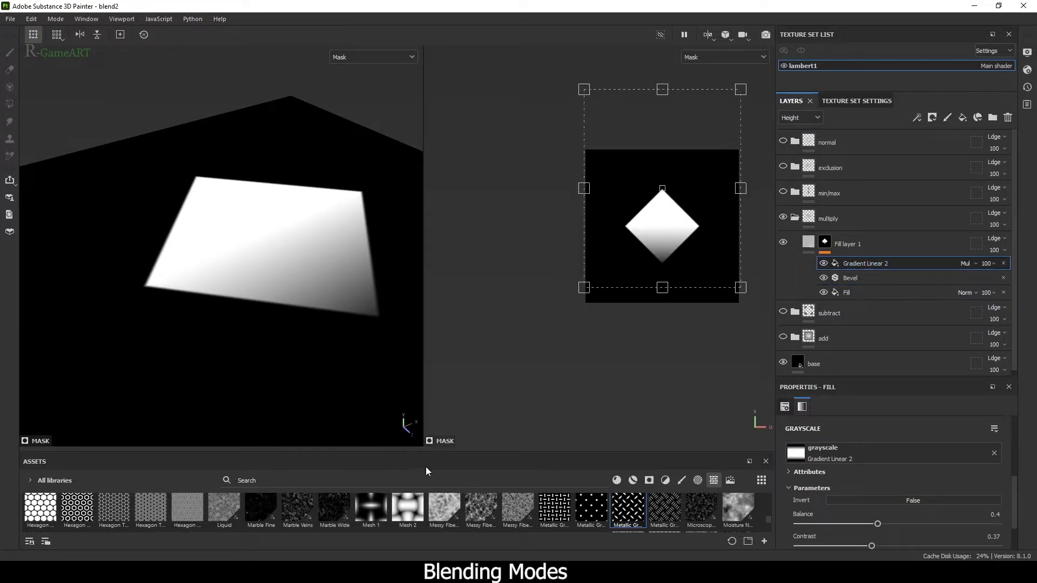
Turn off the mask's Bevel and Fill, set Gradient Linear 2's blending mode to Normal, and enlarge the assets area.
drag(428, 452, 428, 384)
scroll(678, 323, up, 1)
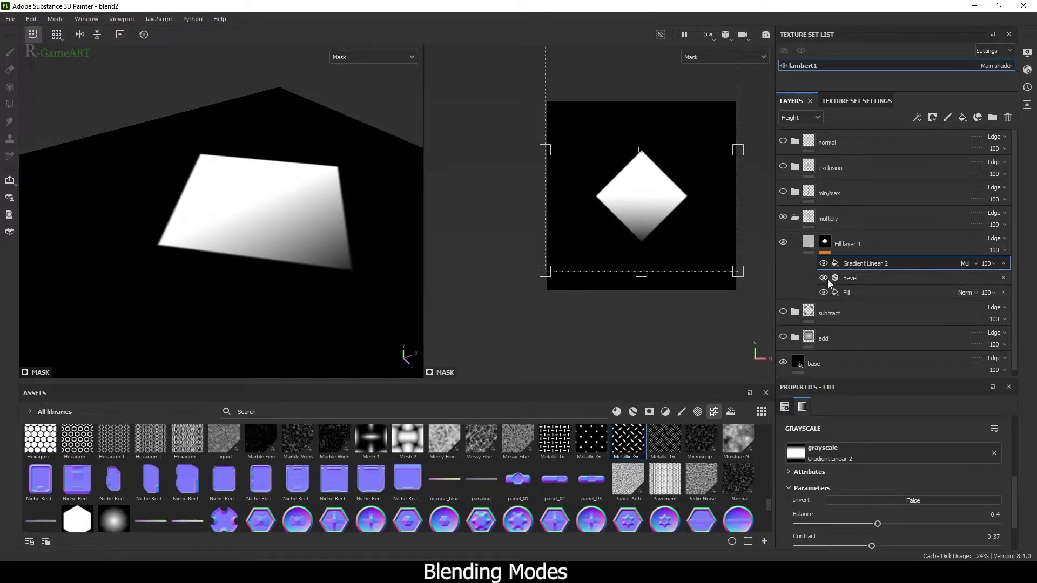
click(824, 263)
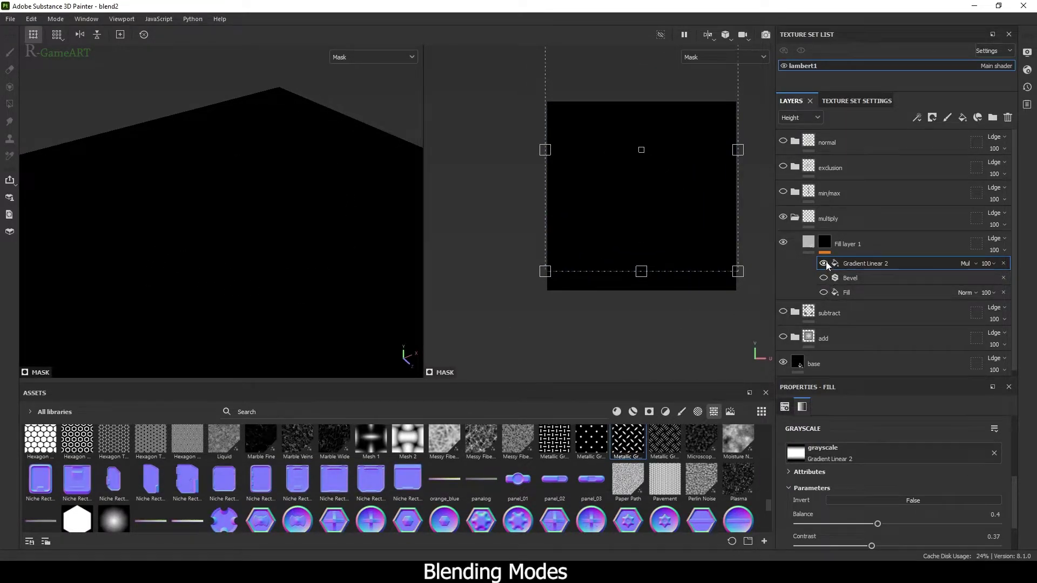
click(963, 264)
click(970, 10)
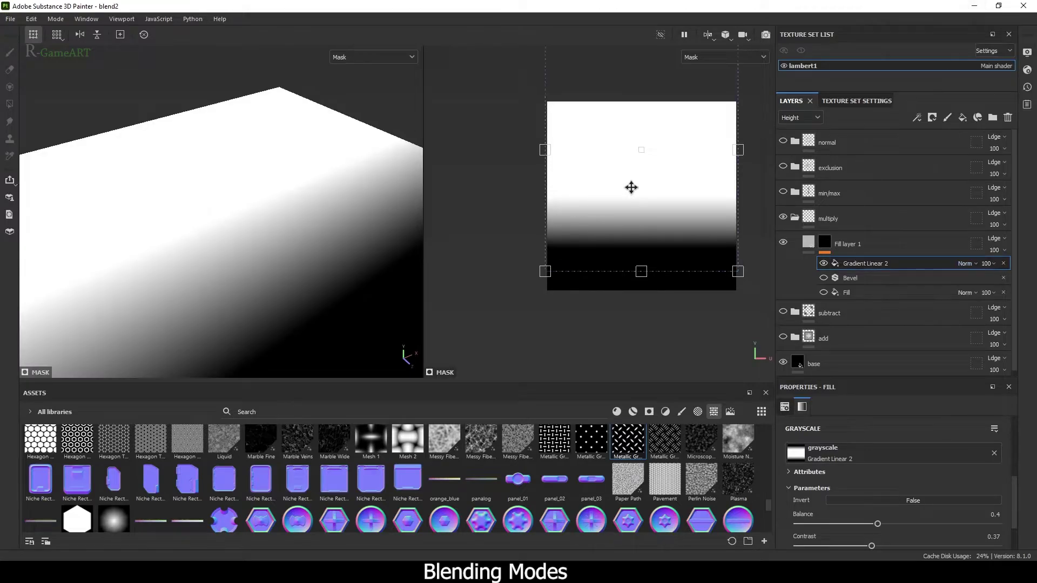
scroll(859, 459, up, 1)
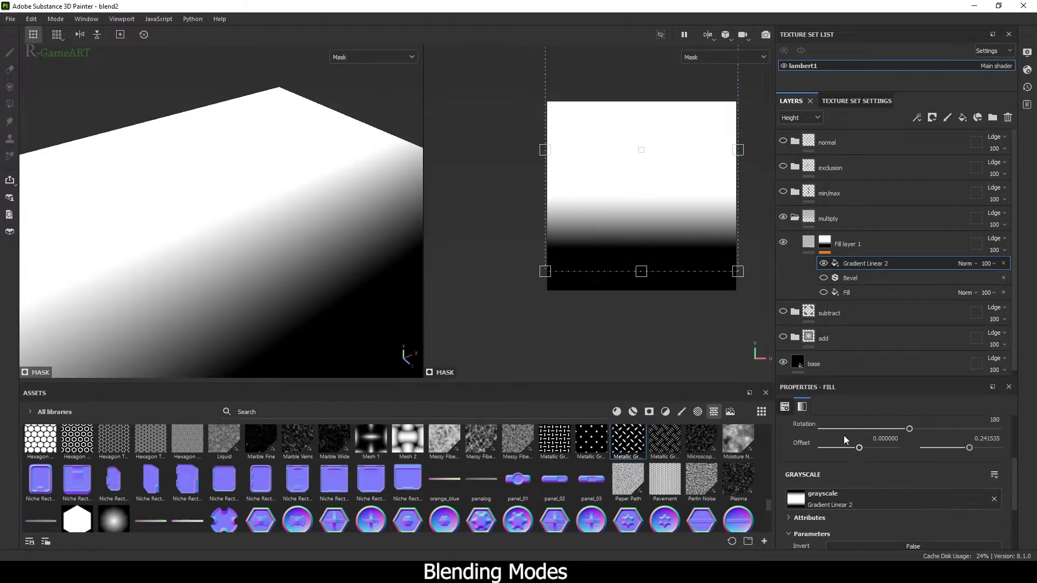
drag(628, 384, 627, 290)
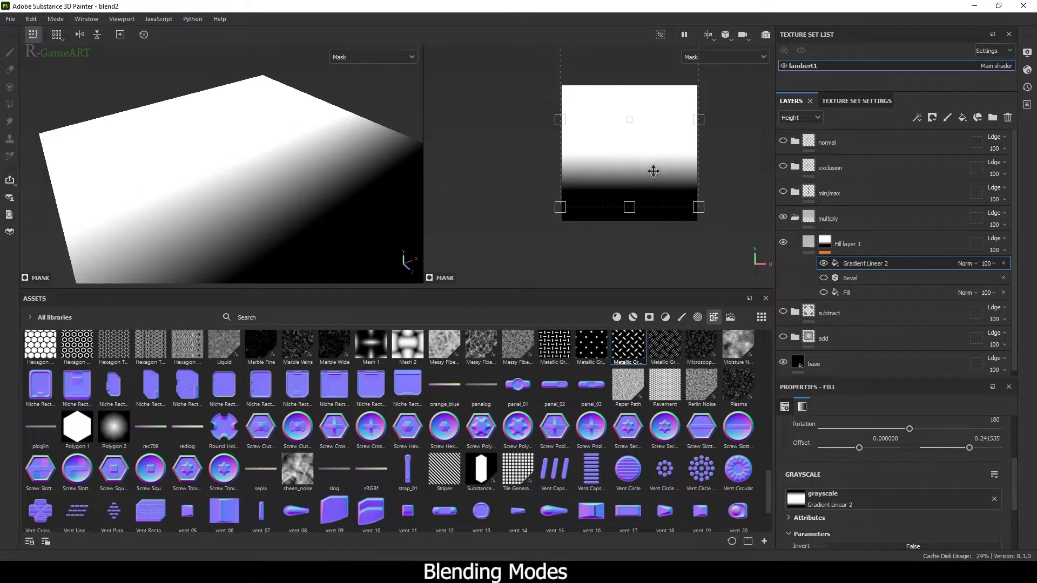
Turn the mask's Bevel and Fill back on and return to the Material display to examine the gradient slope.
click(848, 292)
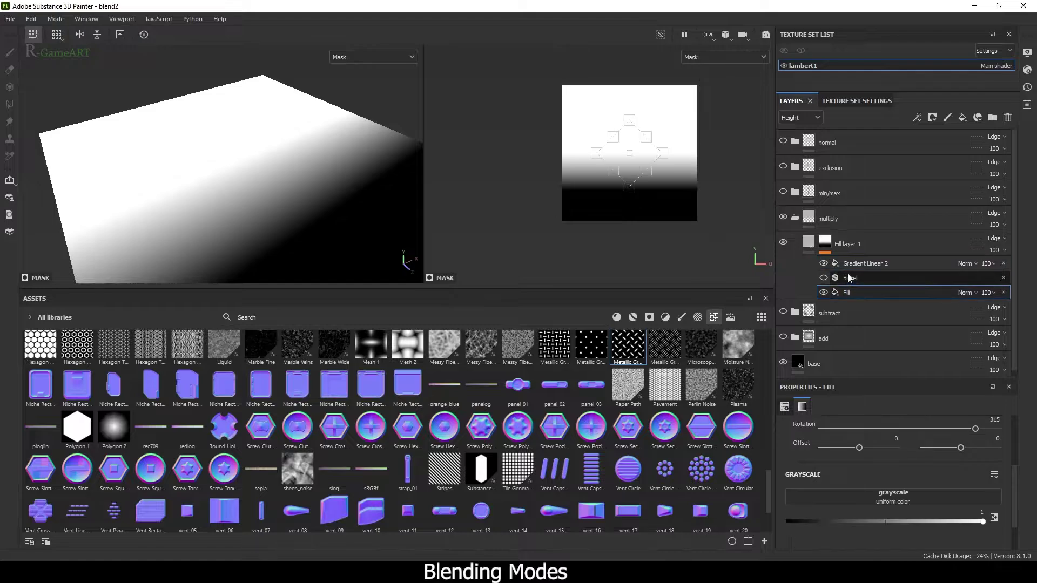
click(853, 265)
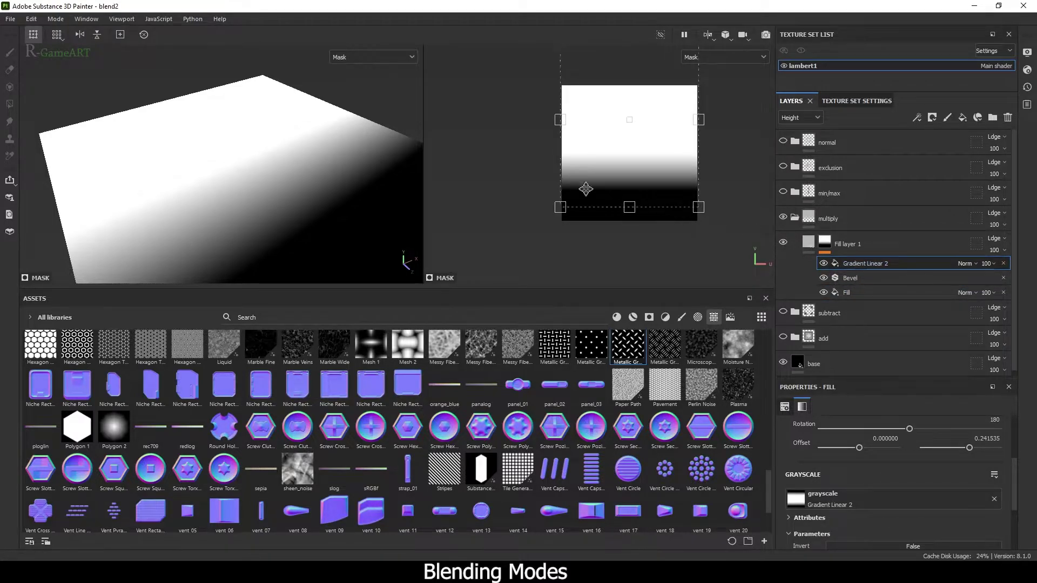
key(m)
alt+drag(196, 151, 254, 137)
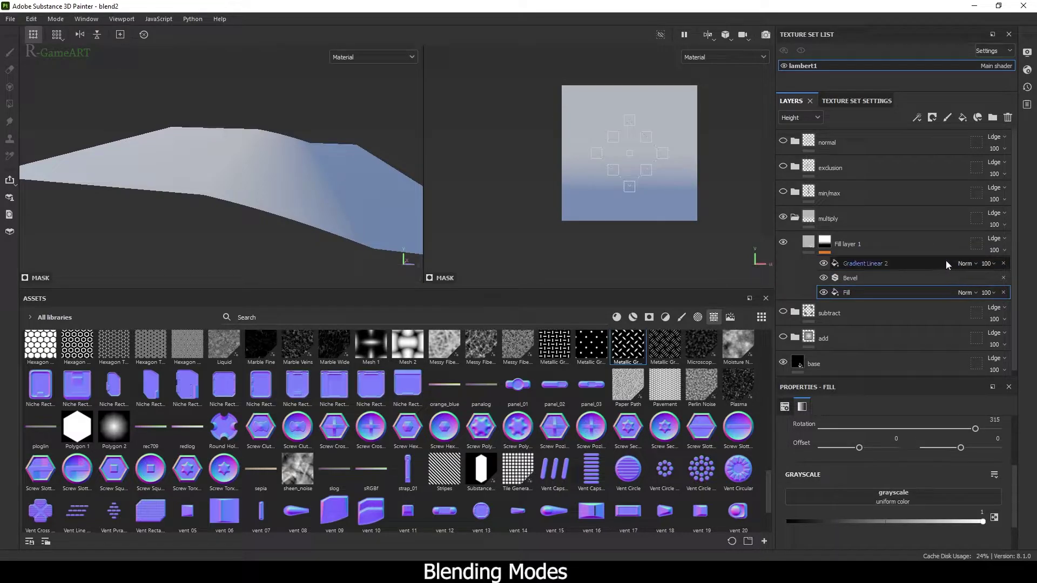
Set Gradient Linear 2's blending mode to Multiply and examine the sloped diamond from the side.
click(972, 264)
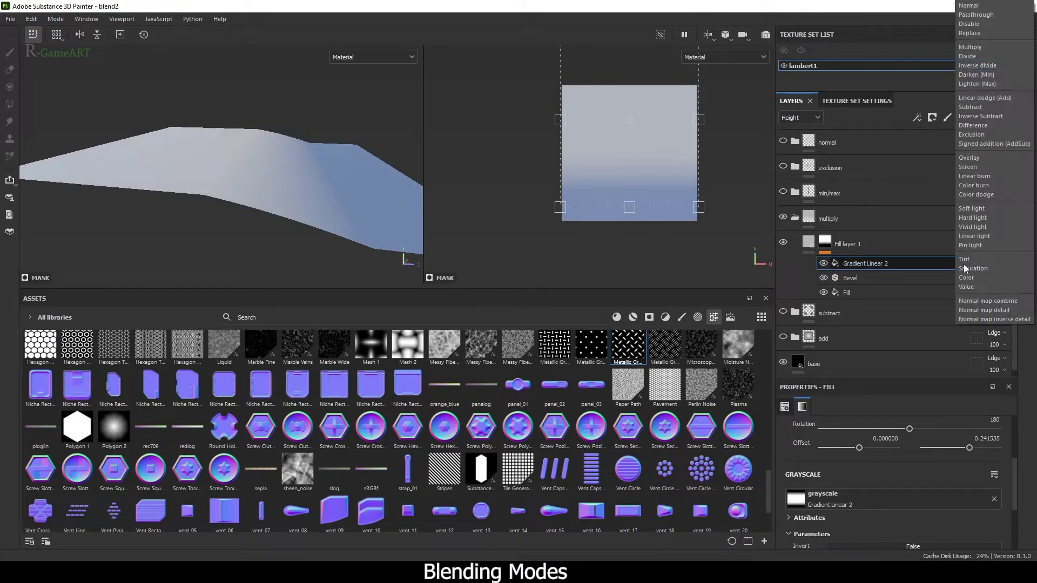
click(982, 47)
scroll(331, 173, up, 3)
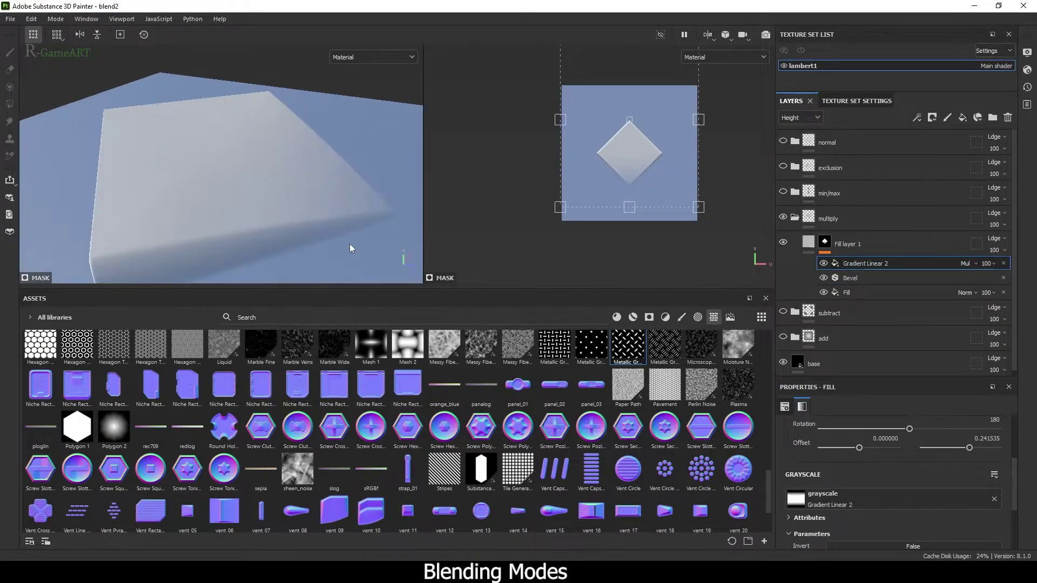
alt+drag(349, 244, 313, 123)
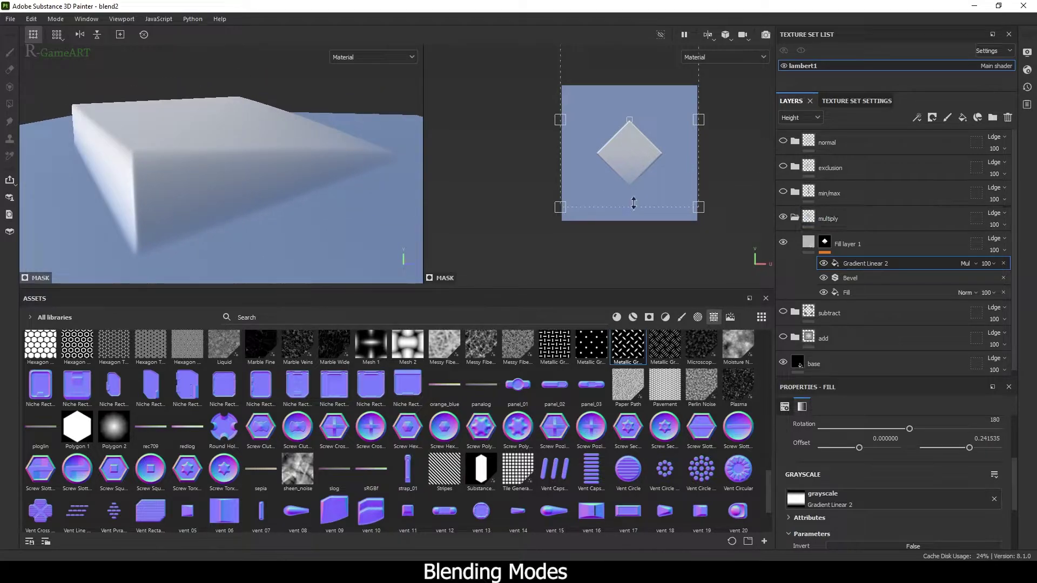
Shift Gradient Linear 2's vertical offset to about 0.268 and compare the slope in the mask and material displays.
mouse_move(630, 205)
mouse_down()
mouse_move(631, 182)
mouse_move(631, 204)
mouse_move(631, 195)
mouse_up()
click(824, 242)
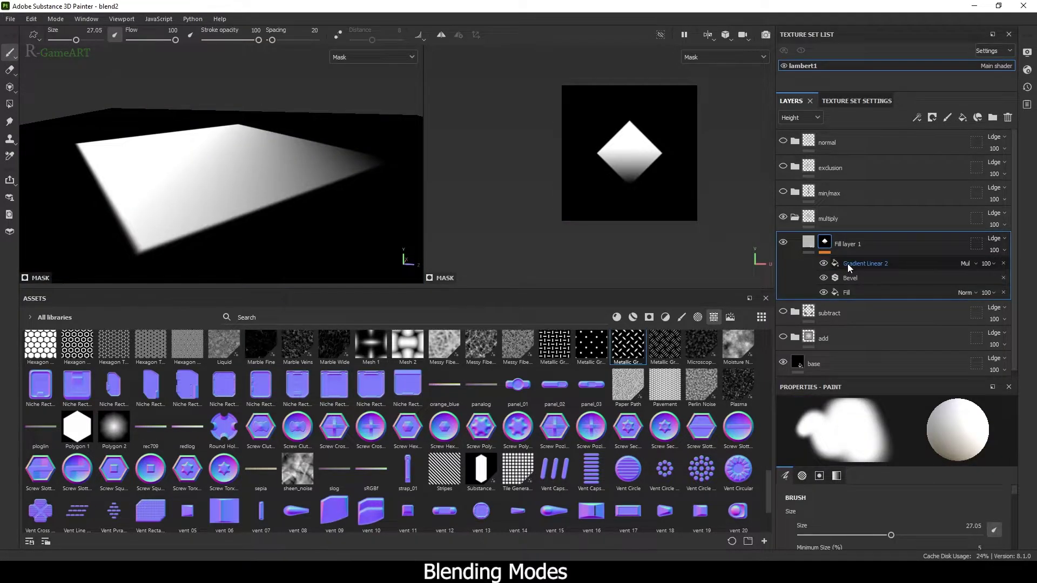
click(849, 265)
click(808, 242)
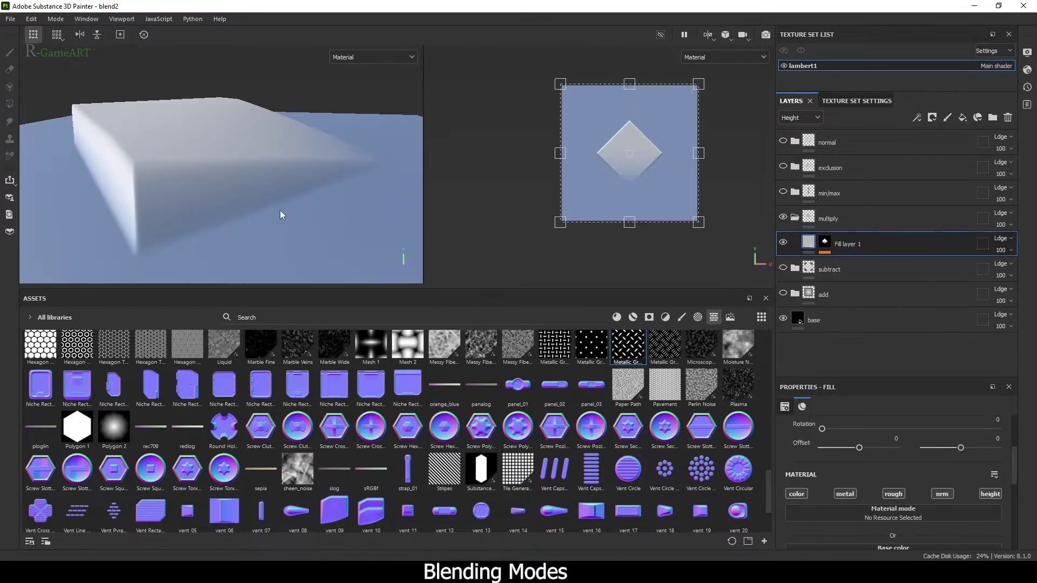
alt+drag(192, 224, 378, 200)
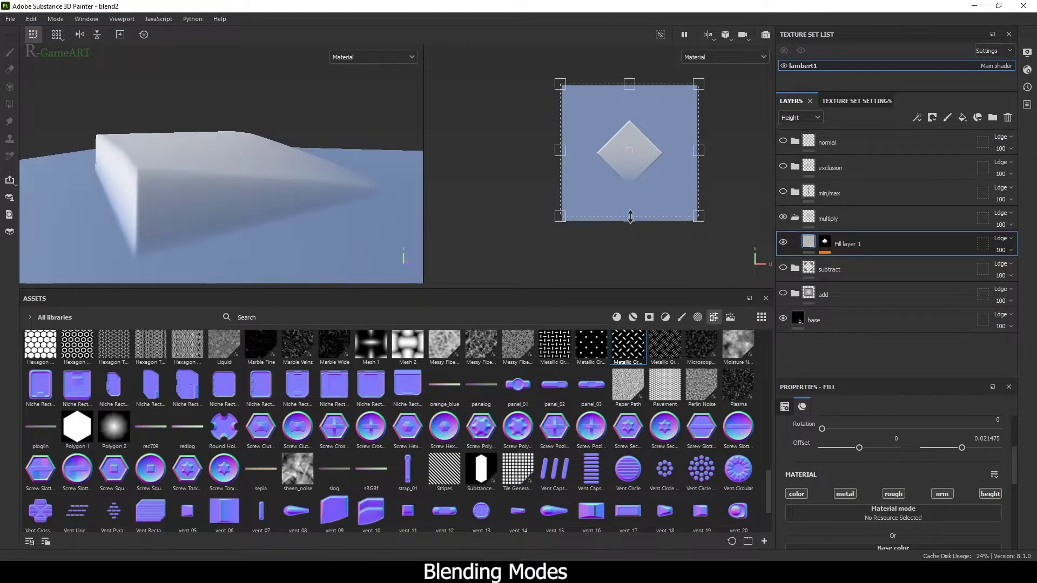
Try Subtract as Gradient Linear 2's blending mode, examine the sloped diamond, and undo the change.
click(828, 245)
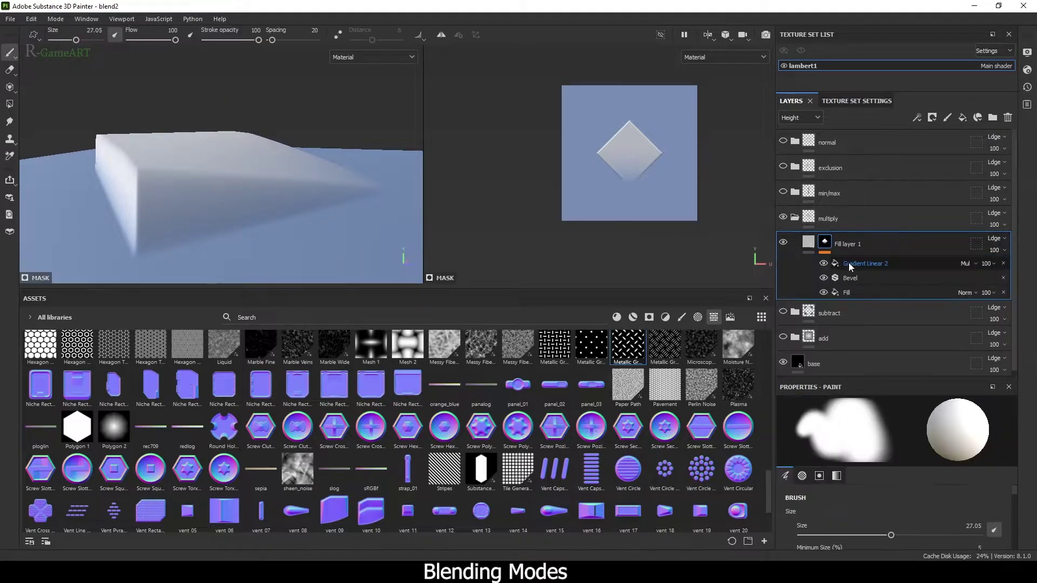
click(851, 265)
click(966, 264)
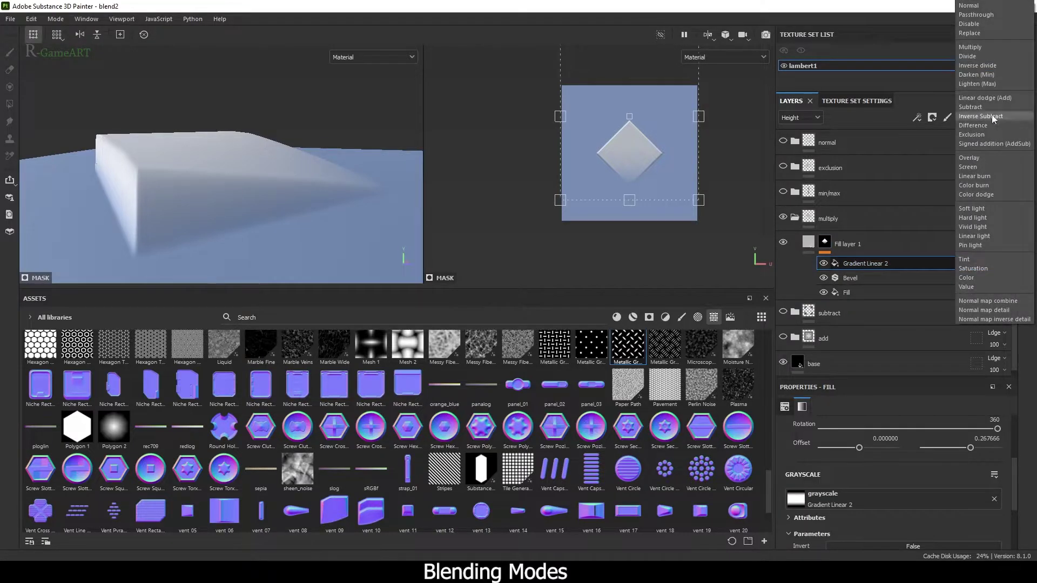
click(983, 108)
alt+drag(319, 200, 284, 146)
key(ctrl+z)
click(964, 264)
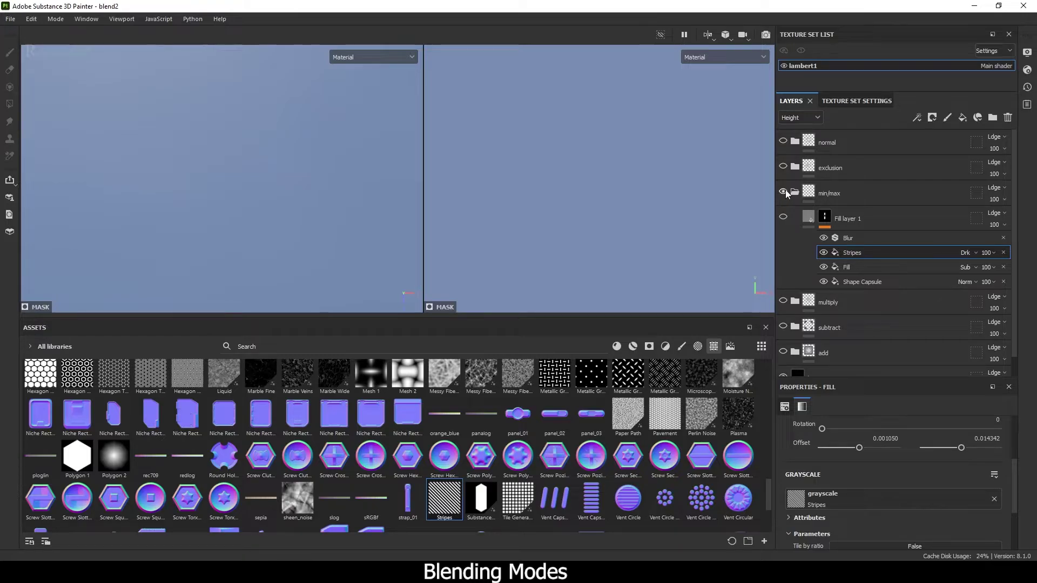
Show the min/max folder's Fill layer 1 and turn off its Blur, Stripes and Fill so only Shape Capsule remains.
click(783, 218)
click(852, 280)
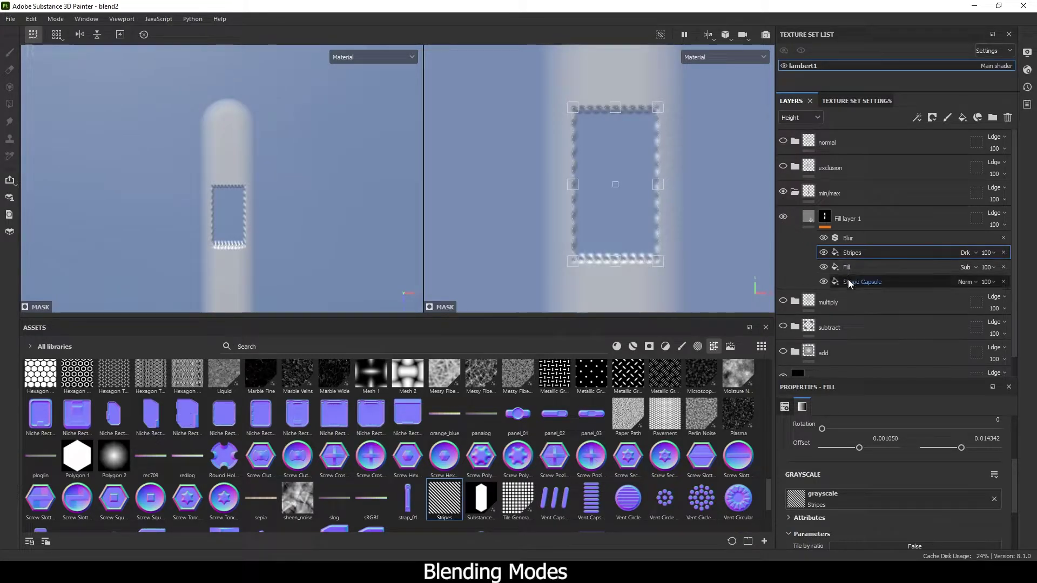
drag(823, 266, 824, 238)
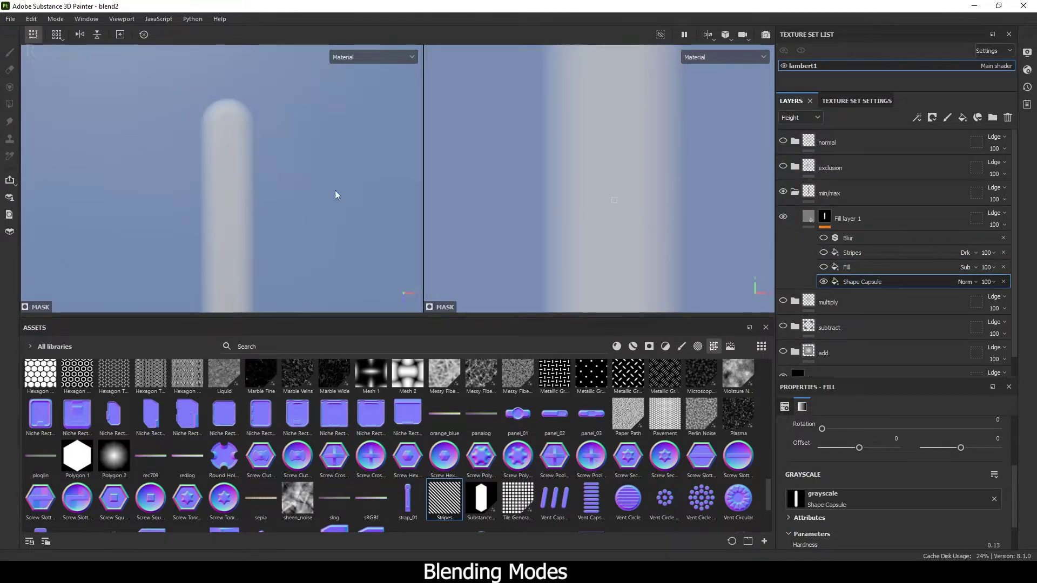
alt+right_drag(313, 190, 247, 200)
alt+middle_drag(250, 200, 254, 110)
alt+right_drag(254, 111, 287, 181)
alt+drag(287, 185, 286, 231)
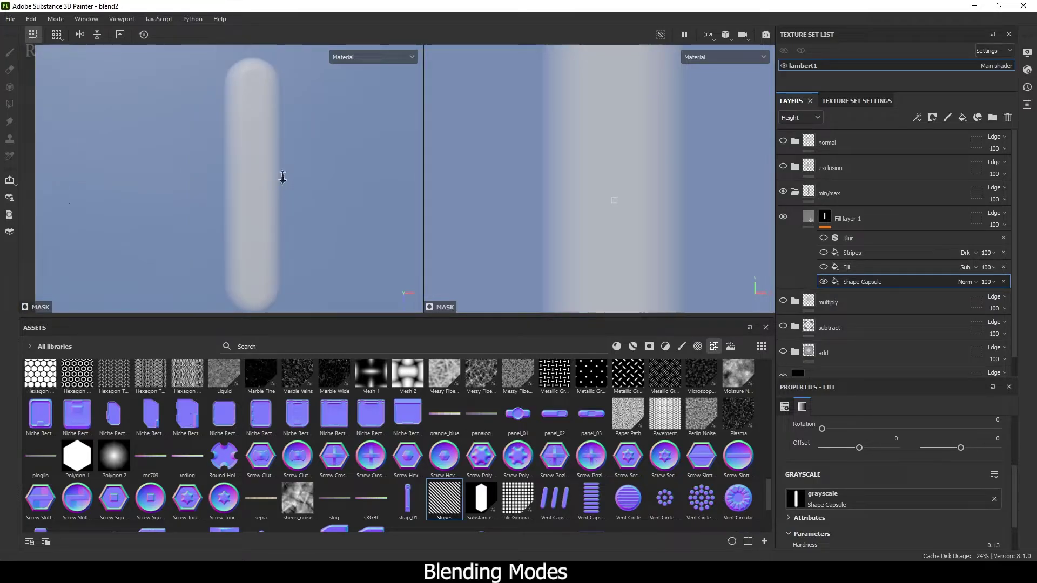
alt+right_drag(283, 178, 270, 178)
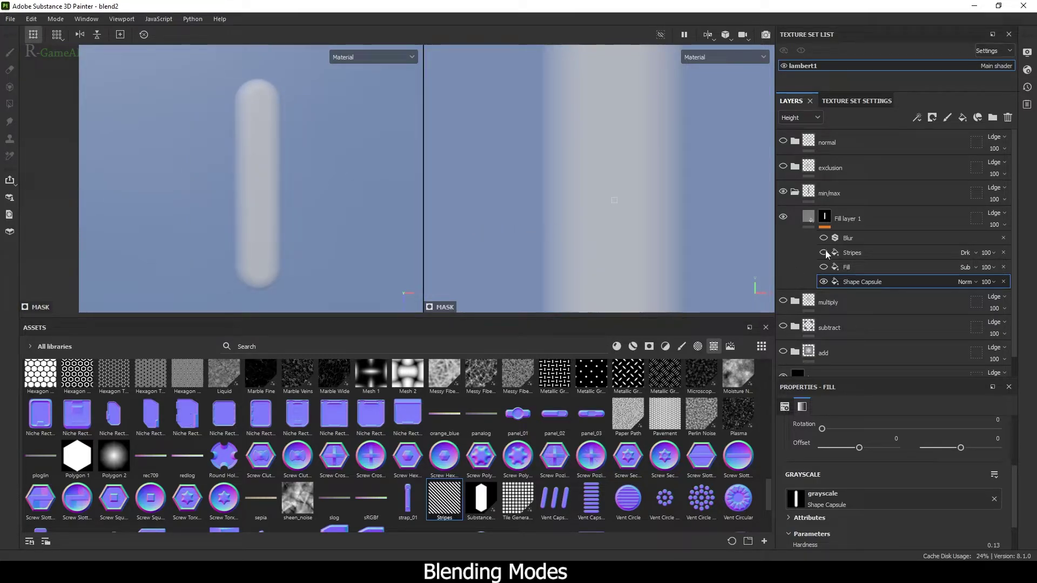
Turn on the mask's subtracting Fill and examine the rectangular cutout in the capsule from an angle.
click(850, 270)
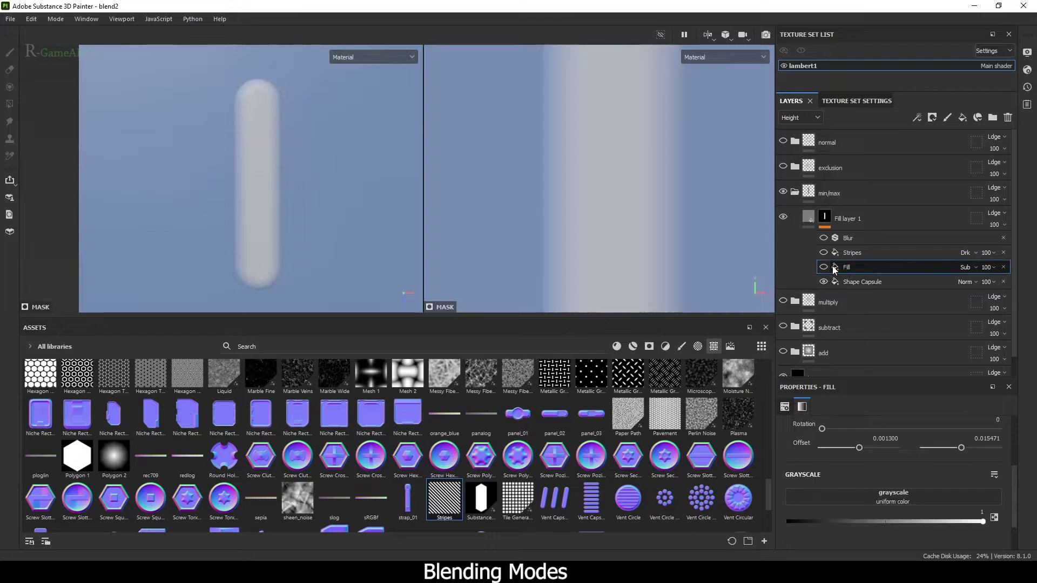
alt+right_drag(302, 252, 320, 313)
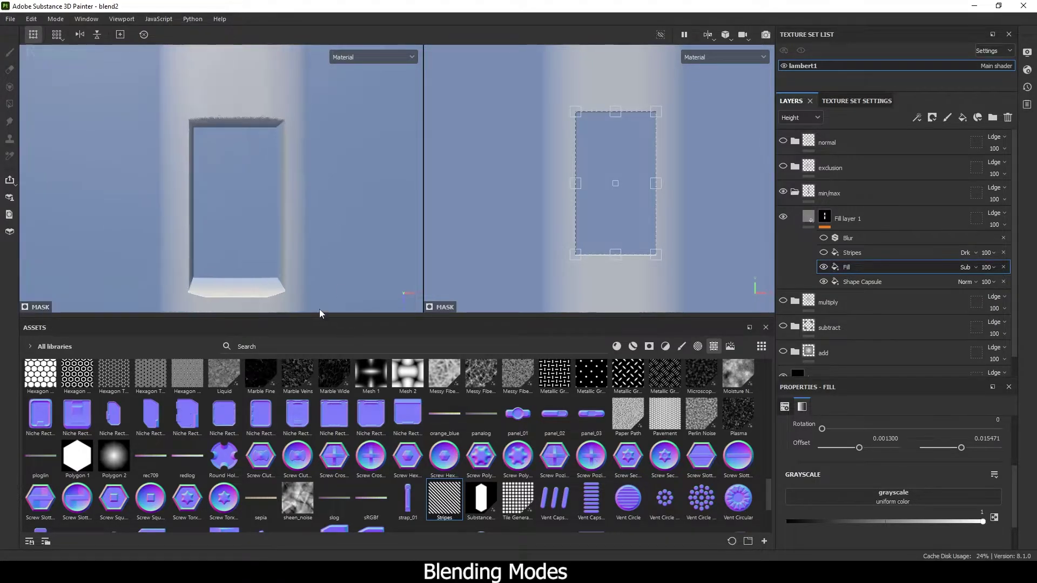
alt+drag(282, 182, 295, 154)
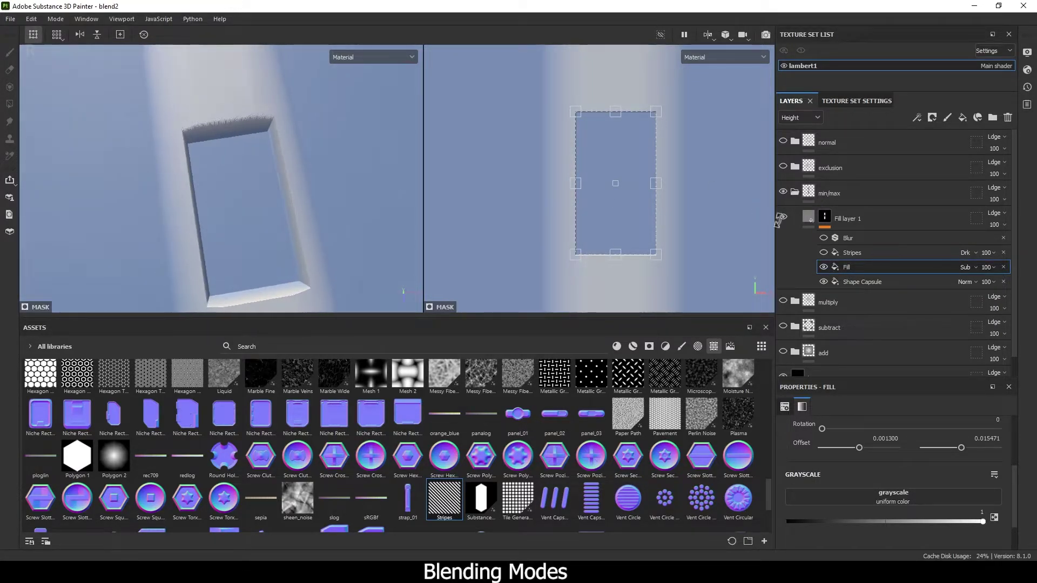
Turn on the mask's Blur and Stripes effects to soften and serrate the cutout's edges.
click(823, 252)
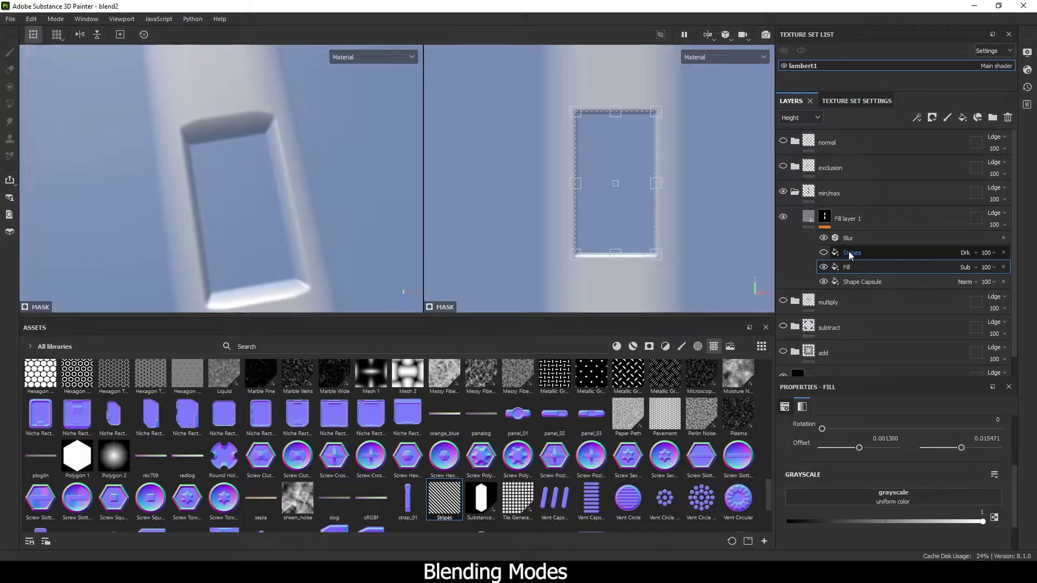
click(828, 255)
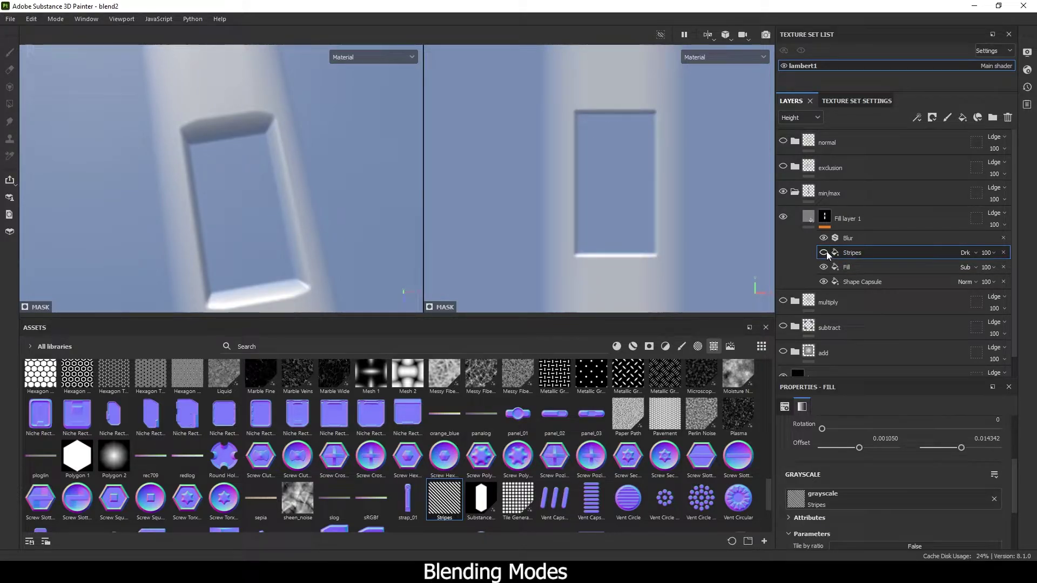
click(823, 252)
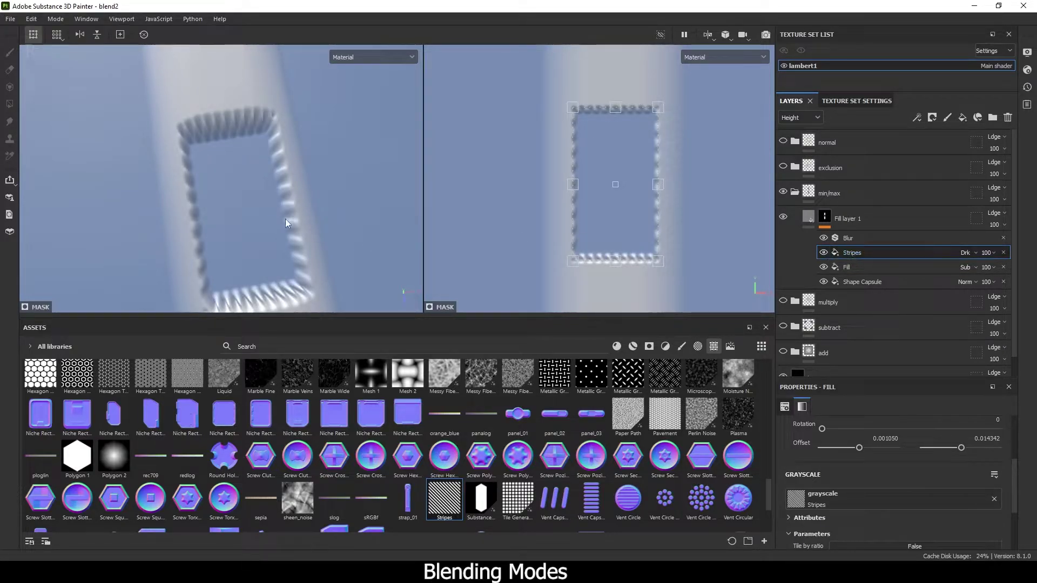
Display the mask of the min/max Fill layer 1 on its own and try shifting the Stripes fill sideways.
alt+click(826, 218)
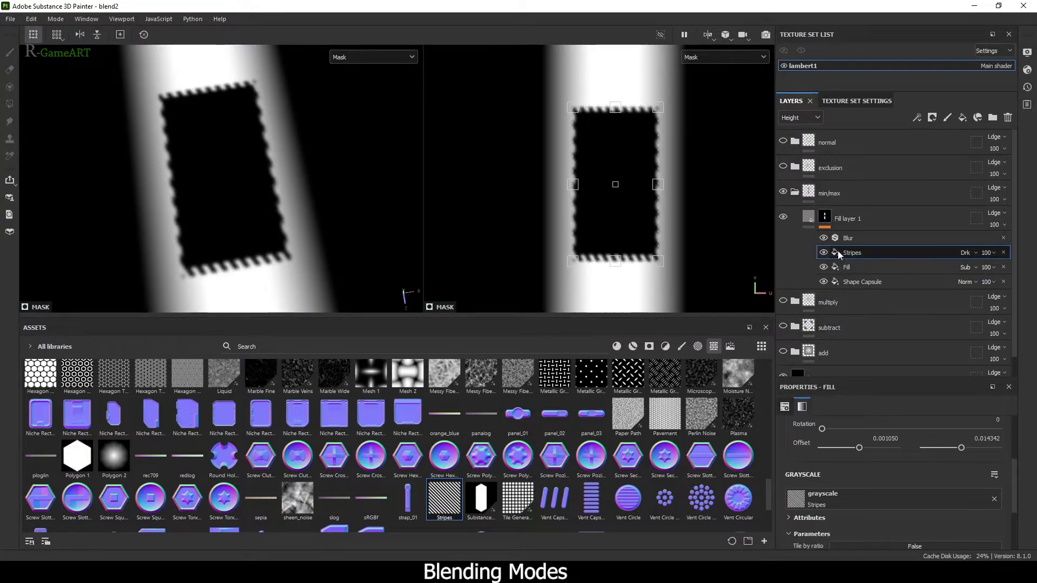
drag(624, 158, 665, 165)
key(ctrl+z)
Try UV Wrap set to Repeat on the Stripes fill, and undo it along with a trial adjustment of the fill.
scroll(906, 533, up, 3)
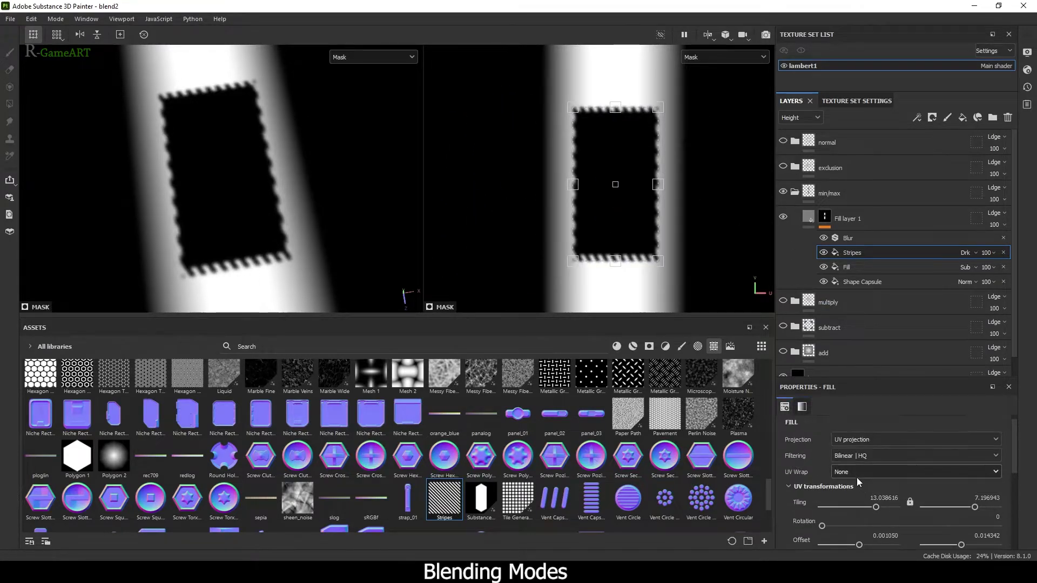
click(856, 473)
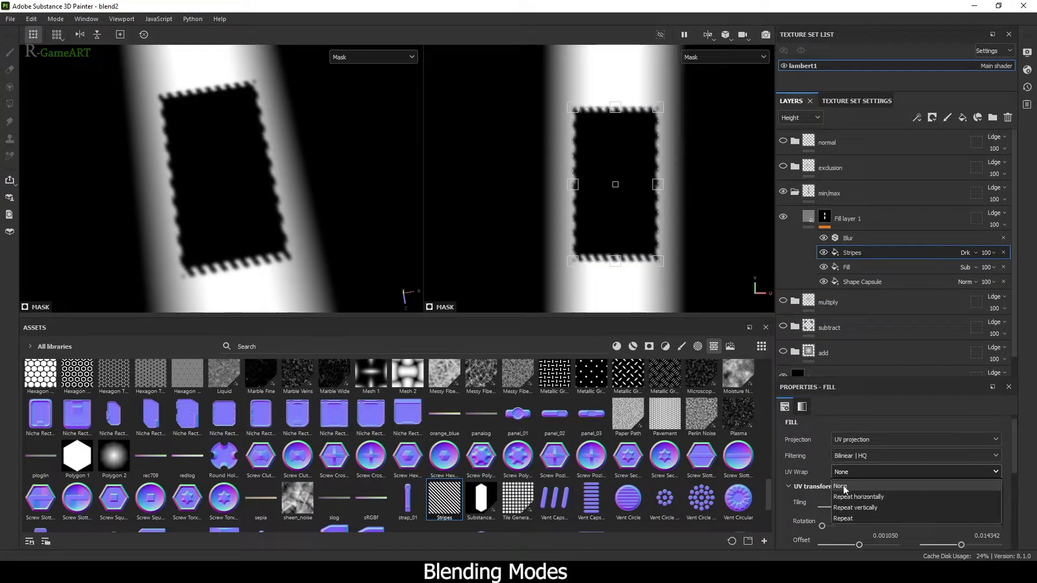
click(845, 487)
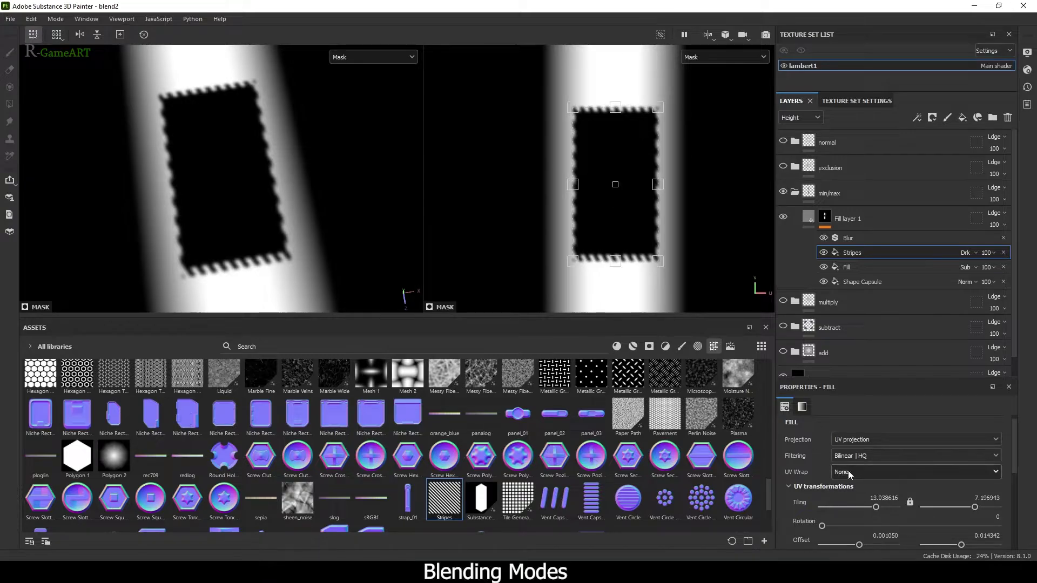
click(848, 472)
click(848, 518)
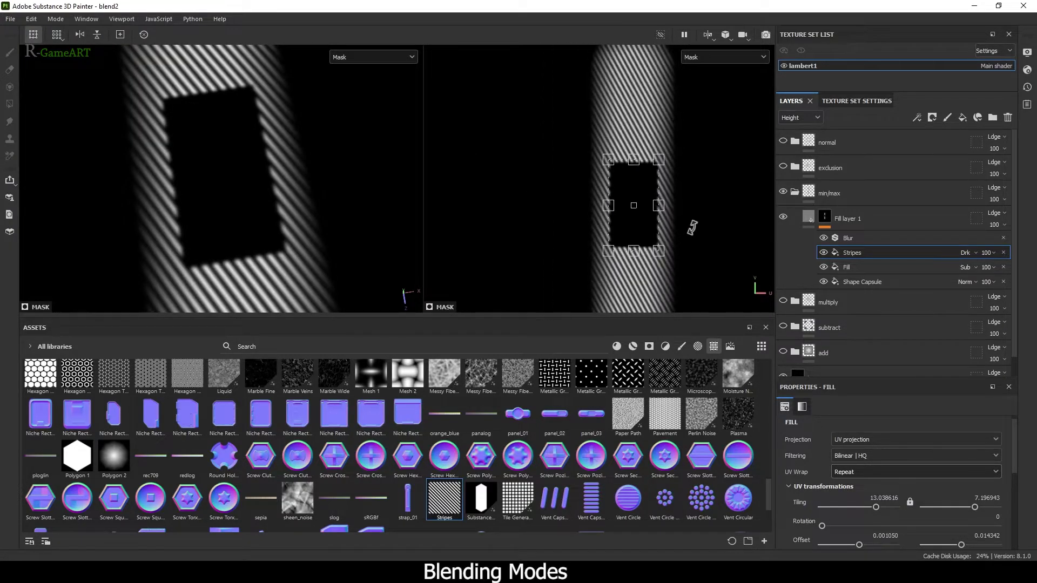
key(ctrl+z)
drag(663, 202, 671, 203)
key(ctrl+z)
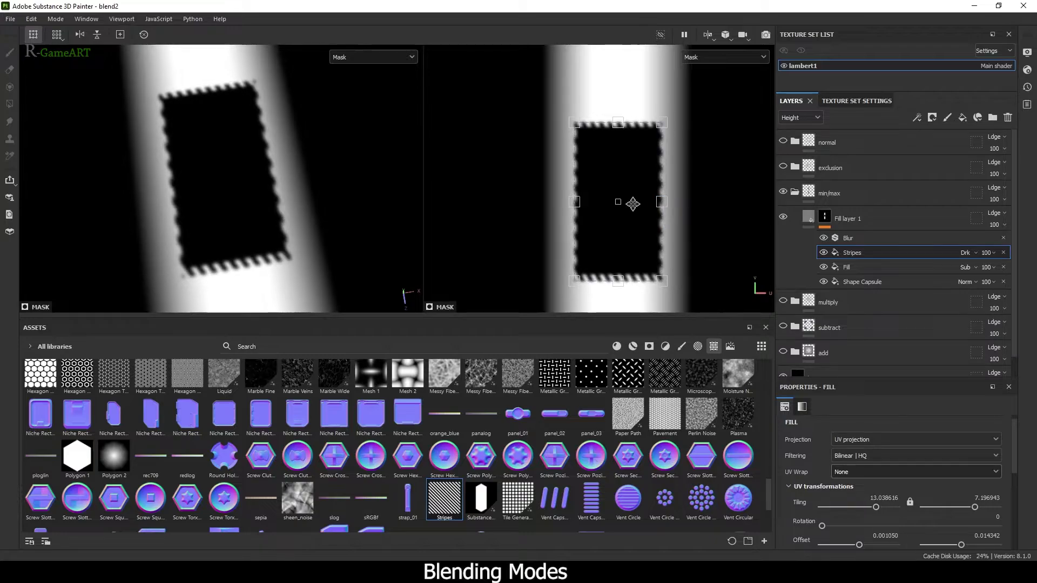
Toggle the Stripes fill off and on to compare the cutout's edge, and try moving it off the capsule.
click(823, 252)
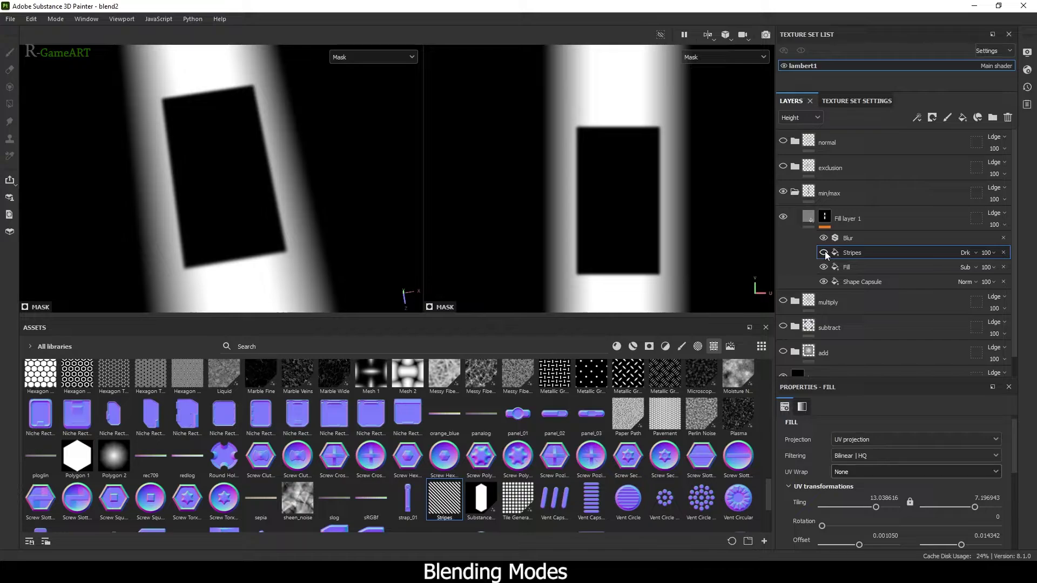
click(824, 252)
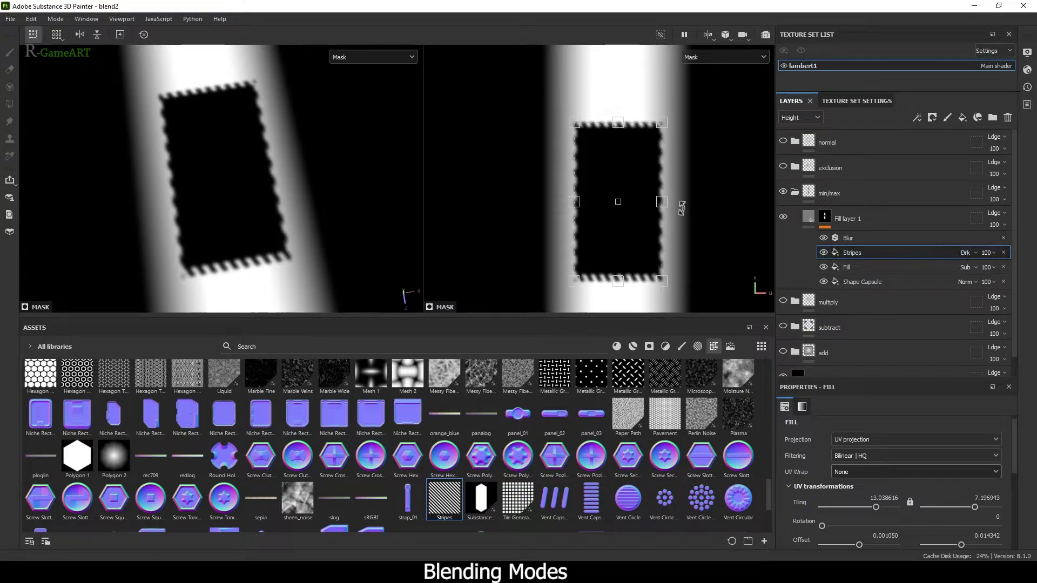
drag(638, 183, 500, 182)
key(ctrl+z)
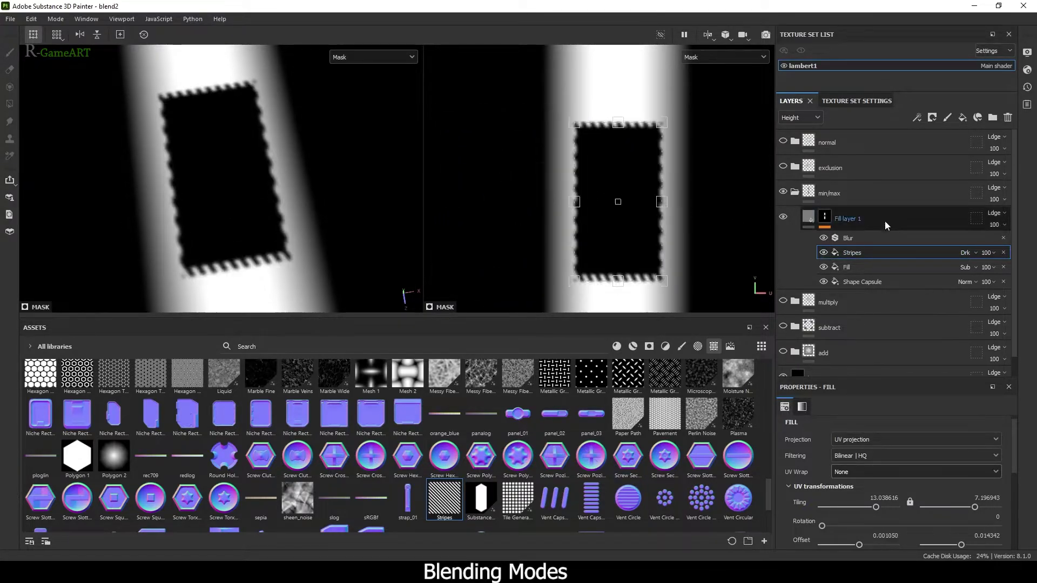
Set the Stripes fill's blending mode to Lighten (Max) and move it off the capsule to a horizontal offset of about -0.133.
click(966, 253)
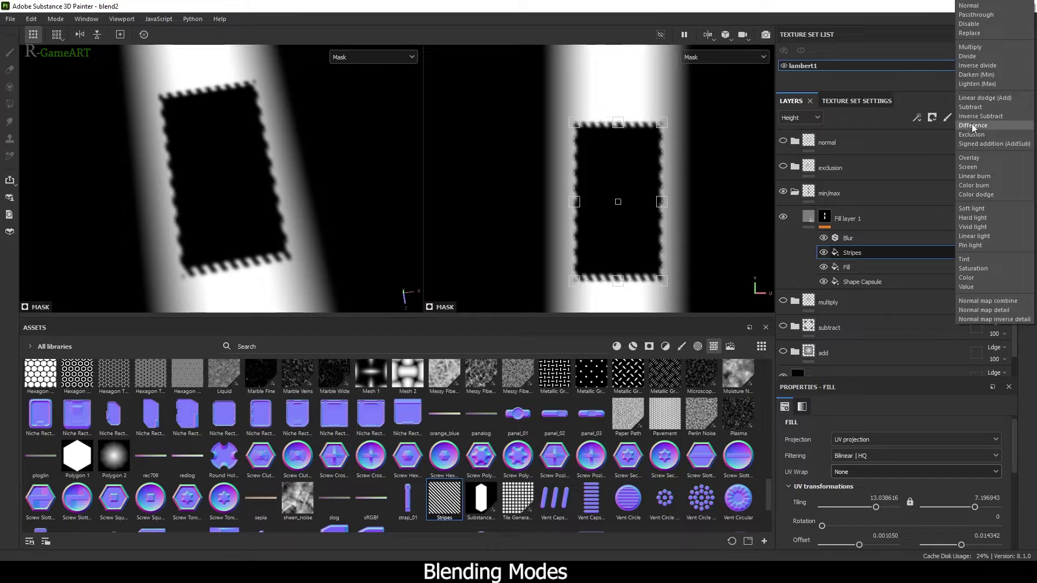
click(987, 83)
drag(636, 172, 479, 169)
alt+right_drag(278, 180, 229, 154)
alt+shift+drag(229, 153, 303, 182)
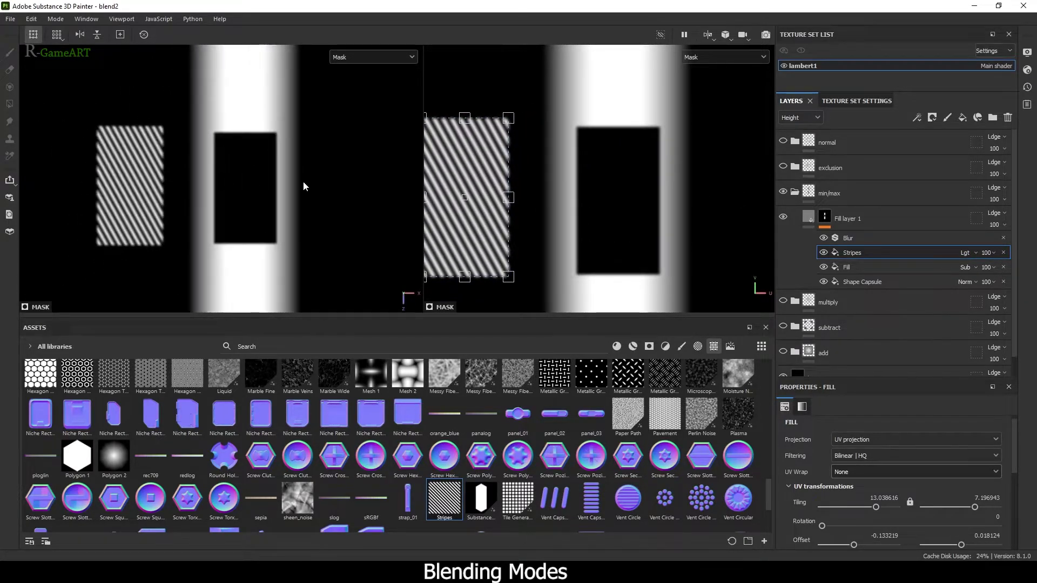
Move the Stripes fill over the capsule's soft edge and upper cutout corner, at an offset of about 0.025, 0.069.
drag(489, 170, 661, 166)
scroll(671, 215, up, 4)
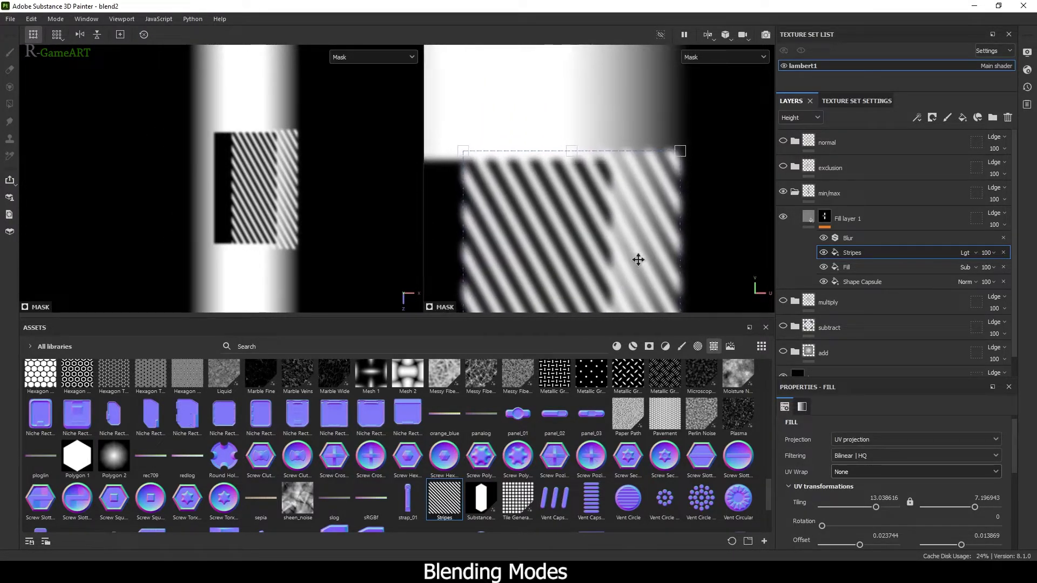
drag(636, 232, 638, 157)
alt+right_drag(640, 159, 616, 158)
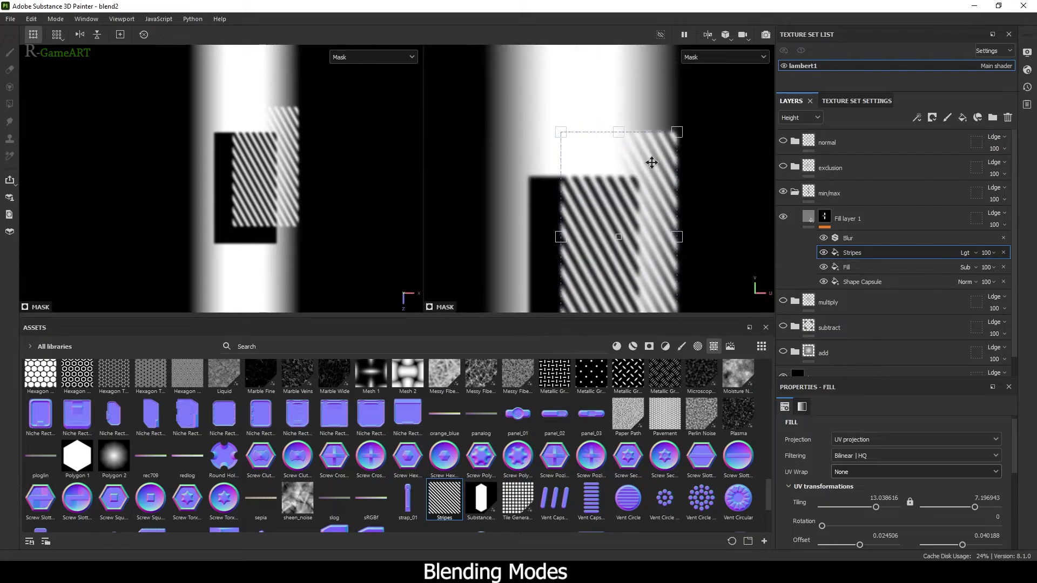
alt+middle_drag(651, 162, 605, 231)
alt+right_drag(605, 230, 624, 298)
drag(604, 238, 606, 177)
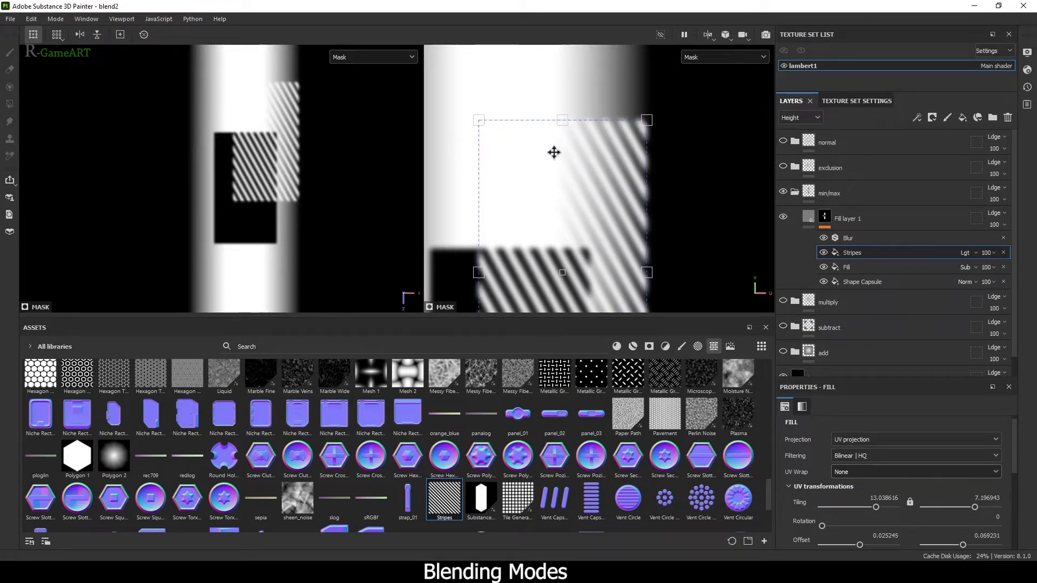
alt+middle_drag(553, 153, 606, 171)
Return to the Material display and examine the striped ridges merging into the capsule's side from a low angle.
key(m)
alt+right_drag(314, 133, 323, 303)
alt+drag(302, 232, 290, 100)
alt+right_drag(290, 100, 332, 203)
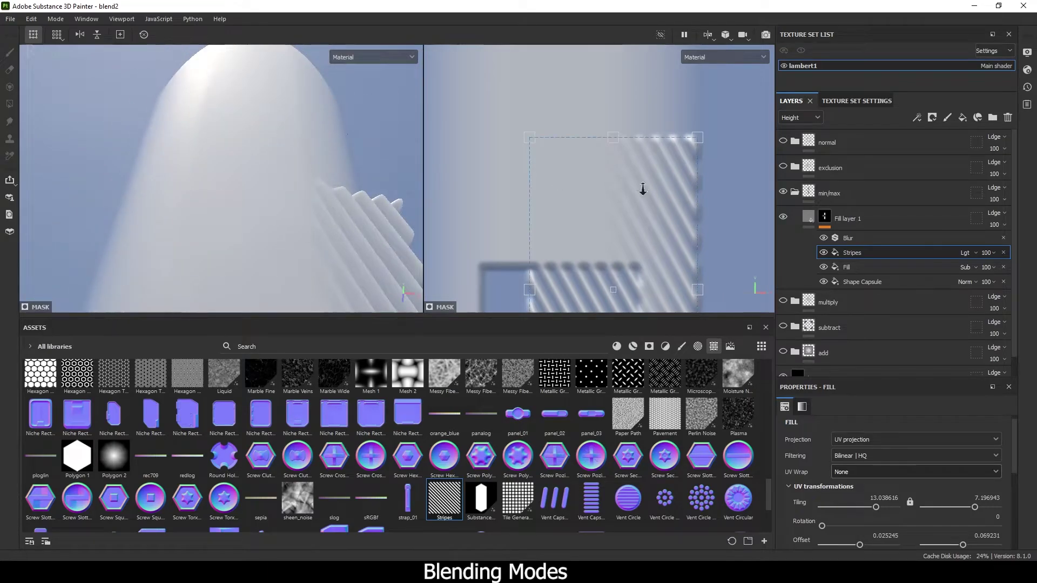
Move the Stripes fill beside the rectangular cutout, to an offset of about -0.079, 0.016, and compare the mask and material displays.
scroll(608, 164, down, 2)
drag(608, 164, 528, 205)
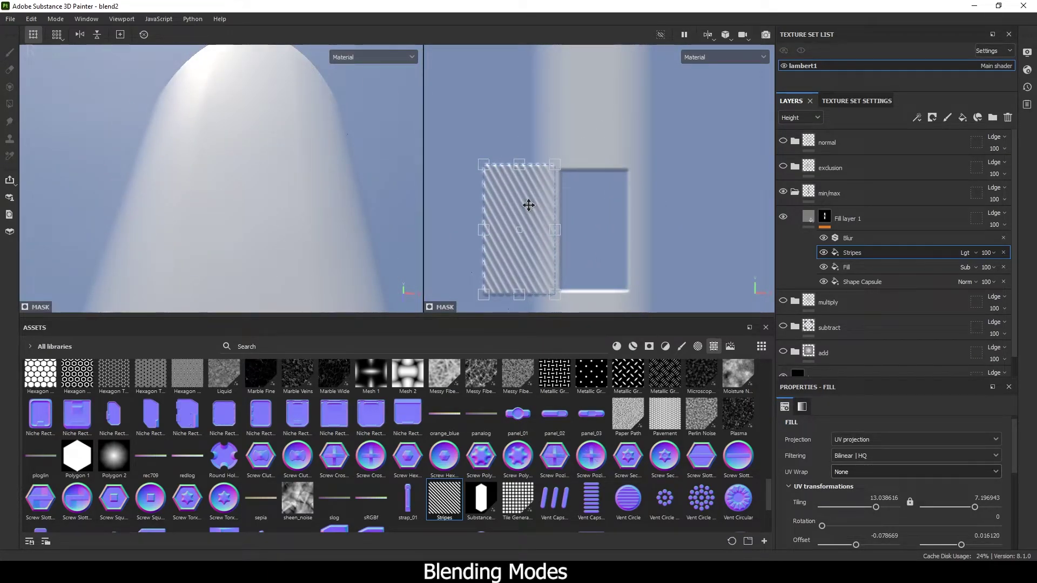
alt+click(825, 218)
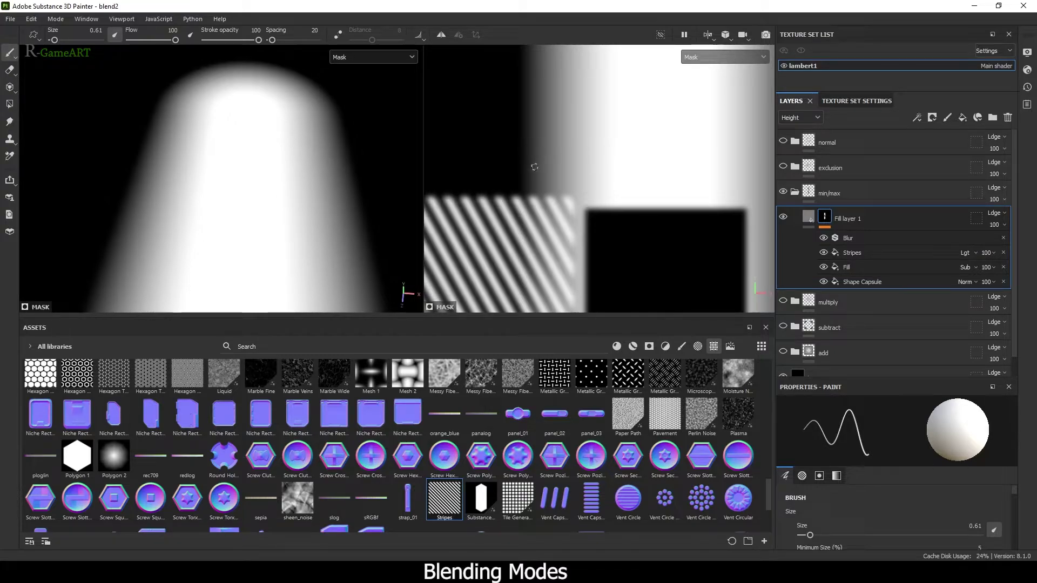
click(810, 218)
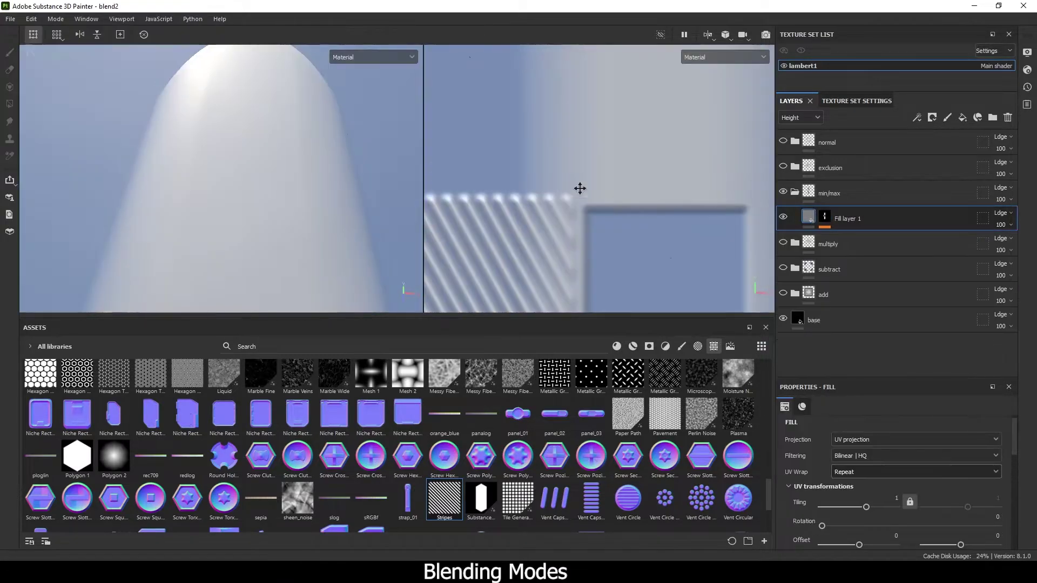
alt+middle_drag(601, 203, 635, 108)
alt+right_drag(635, 108, 488, 152)
scroll(561, 188, down, 3)
scroll(656, 243, up, 4)
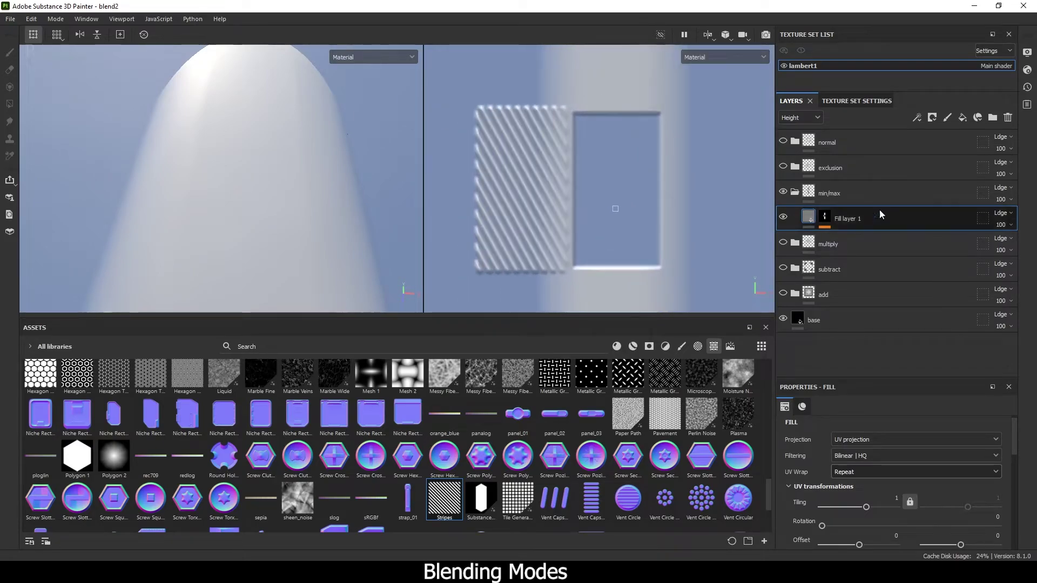
Set the blending mode of the Stripes fill in Fill layer 1's mask to Darken (Min).
click(999, 214)
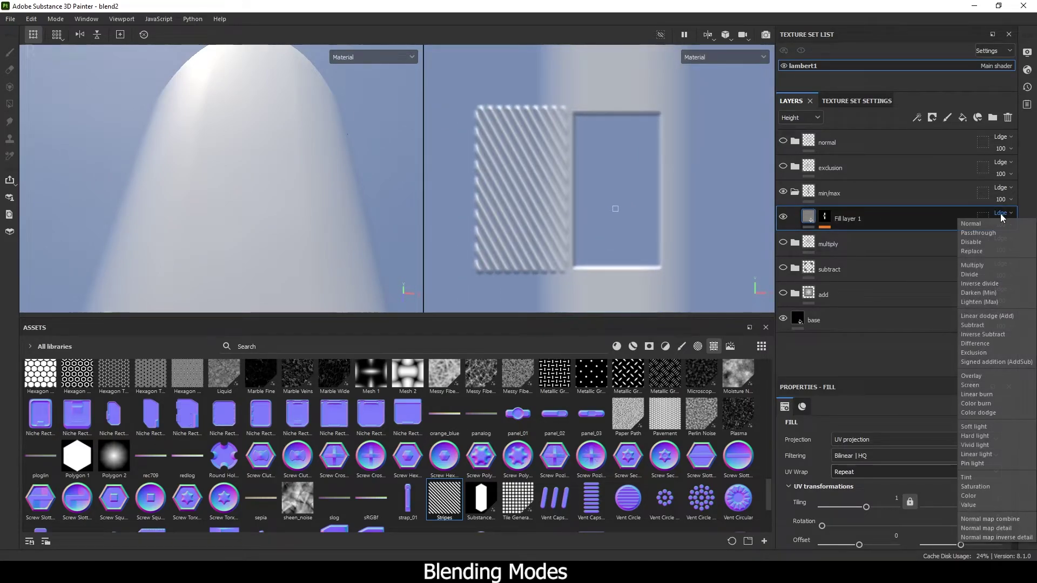
click(984, 293)
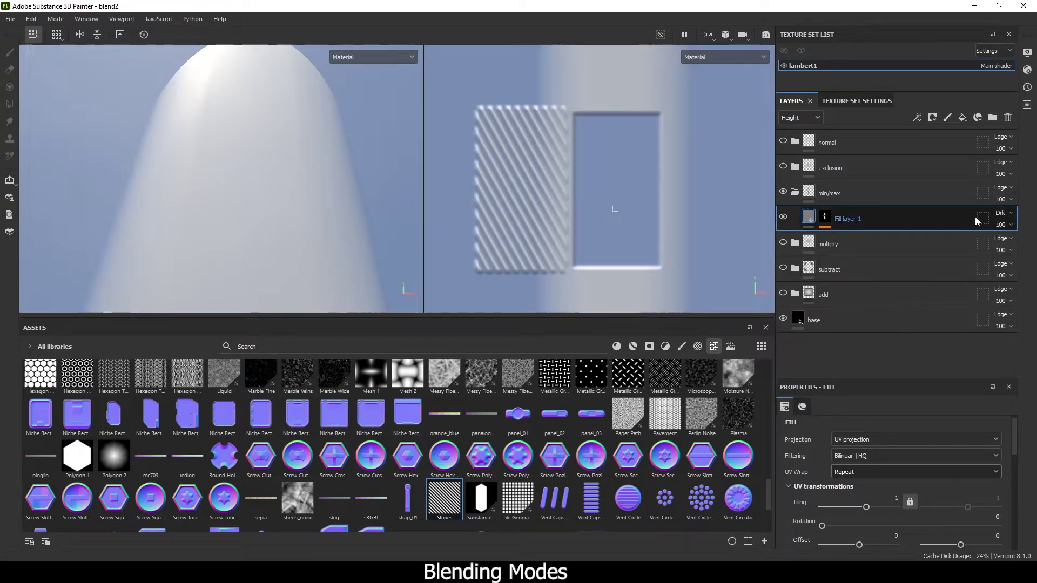
click(825, 217)
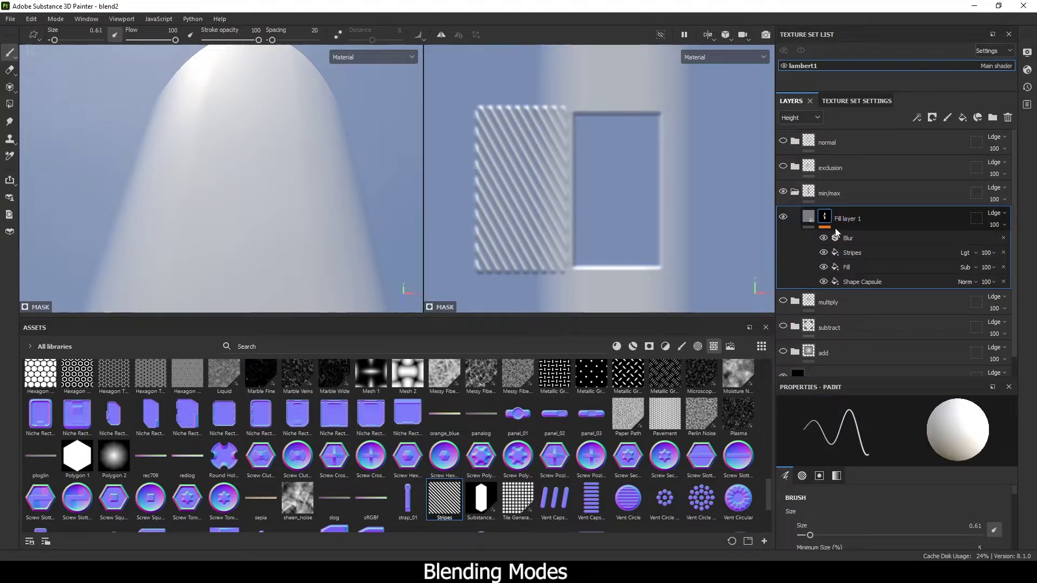
click(856, 253)
click(965, 253)
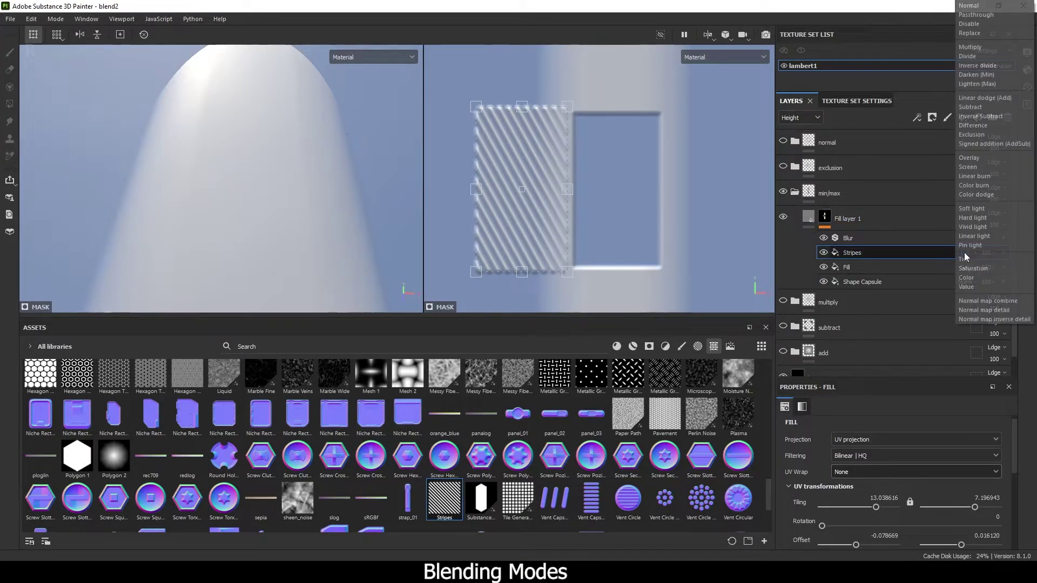
click(984, 76)
Position the Stripes fill over the capsule beside the cutout at an offset of about -0.067, 0.014, shortening it to a vertical tiling of about 10.08.
mouse_move(549, 166)
mouse_down()
mouse_move(463, 164)
mouse_move(500, 187)
mouse_move(537, 190)
mouse_move(509, 167)
mouse_move(588, 169)
mouse_move(641, 283)
mouse_move(584, 189)
mouse_move(524, 161)
mouse_move(567, 194)
mouse_move(555, 172)
mouse_up()
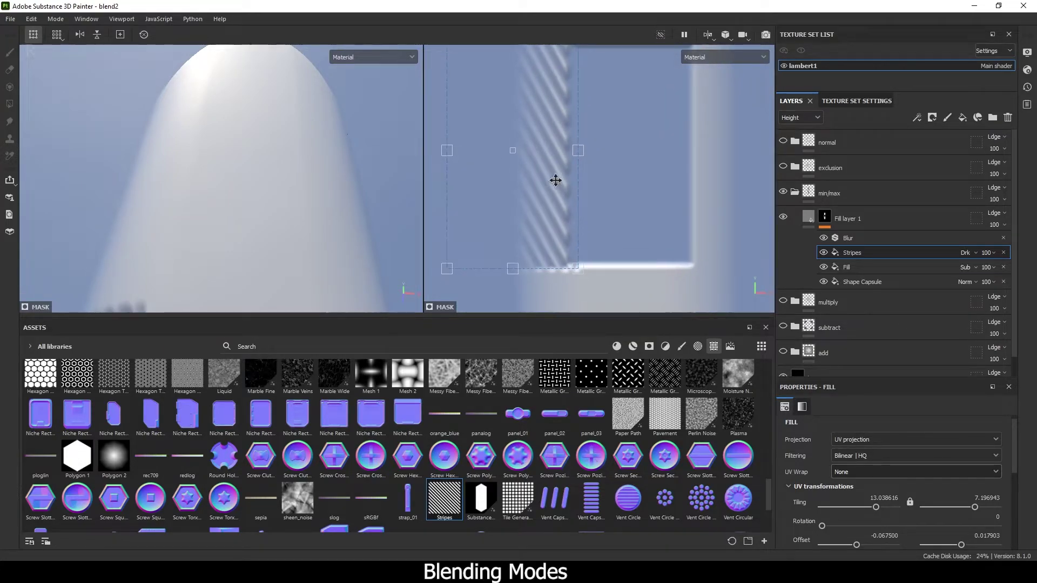
scroll(558, 186, down, 1)
drag(530, 261, 531, 241)
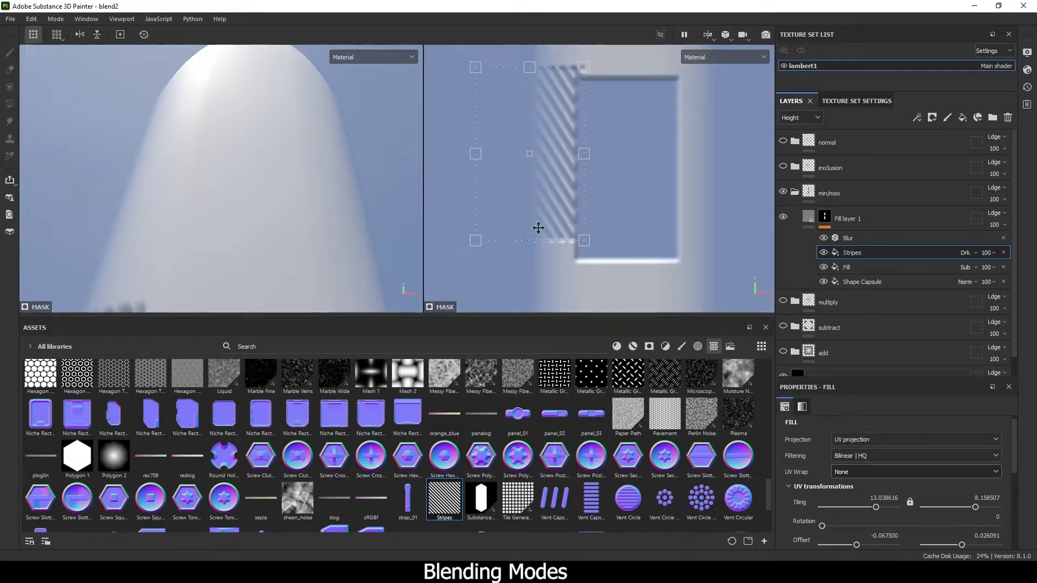
drag(535, 76, 534, 103)
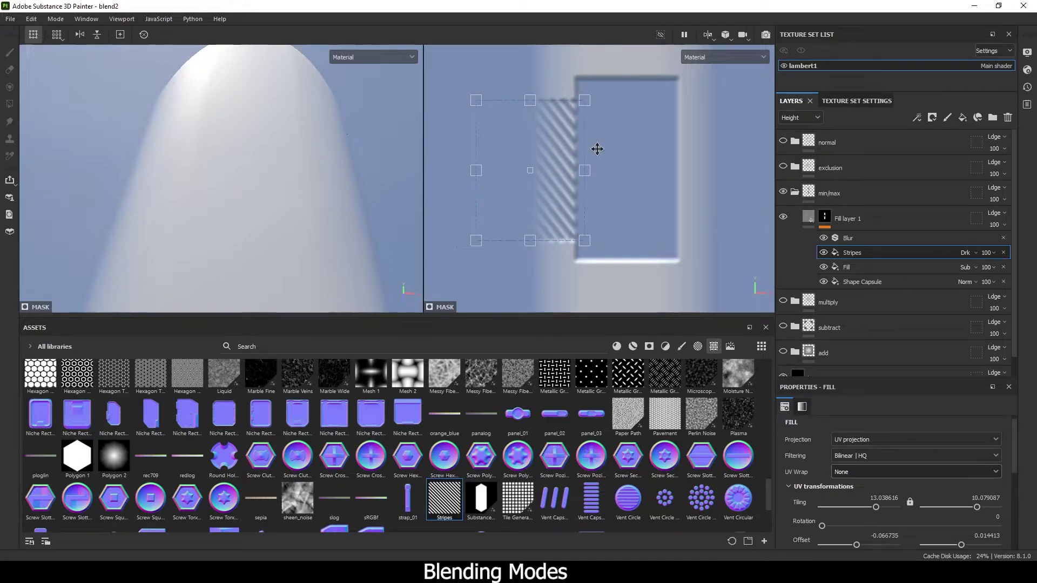
Move the Stripes fill over the rectangular cutout and stretch it to both ends, with a vertical tiling of about 7.32.
drag(597, 150, 653, 151)
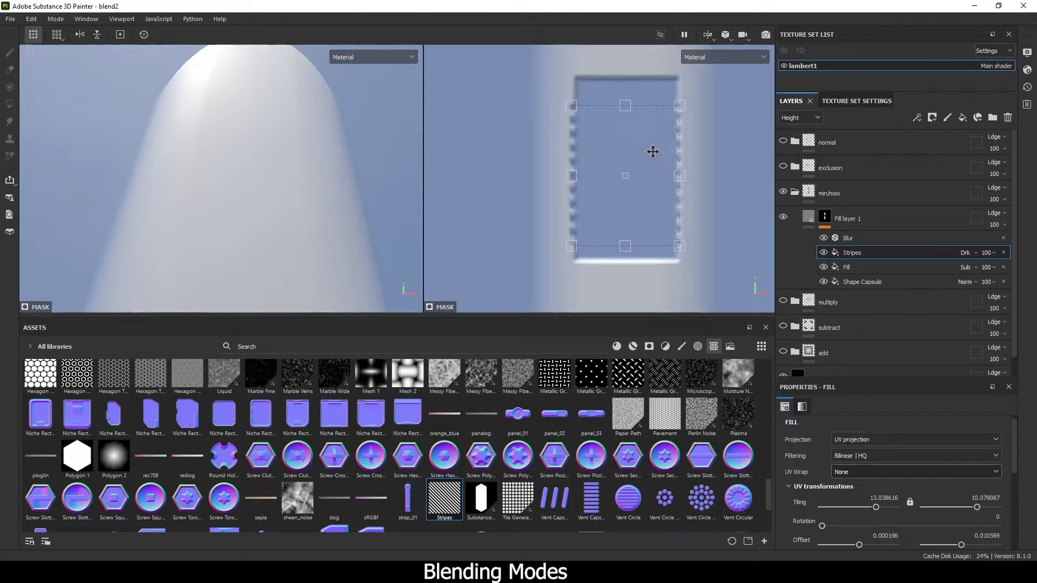
drag(624, 245, 626, 265)
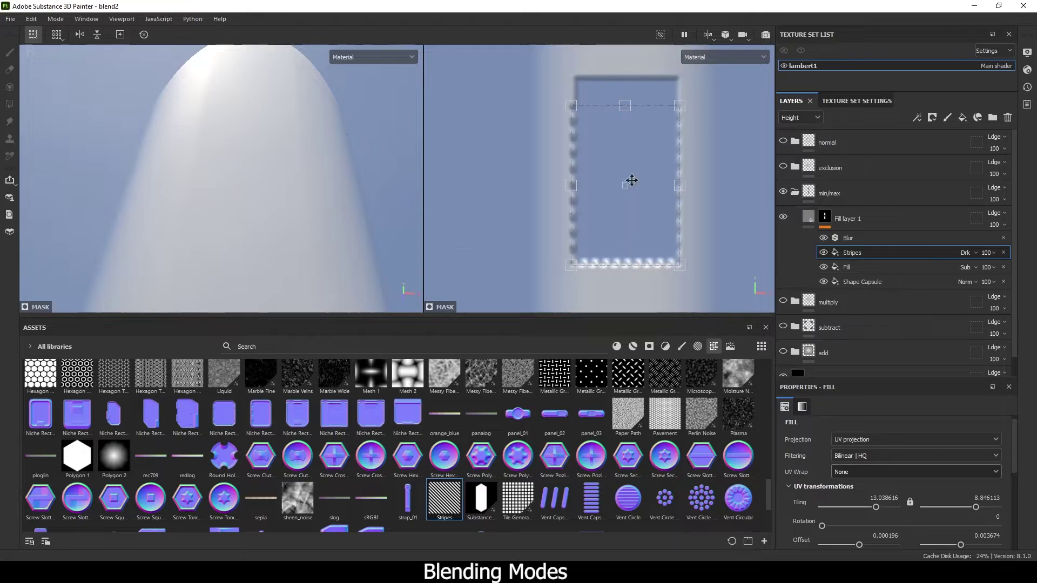
alt+middle_drag(632, 181, 622, 255)
drag(614, 181, 615, 148)
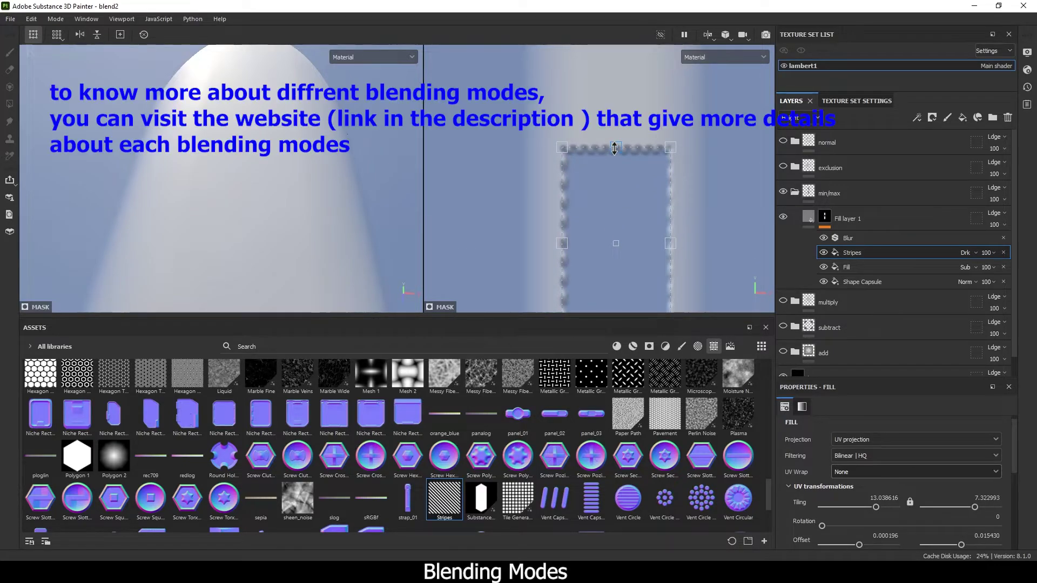
Fine-tune the Stripes fill around the cutout's rim to a tiling of about 12.6 by 7.46 and an offset of about 0.0015, 0.0167.
mouse_move(622, 206)
mouse_down()
mouse_move(613, 162)
mouse_move(620, 208)
mouse_up()
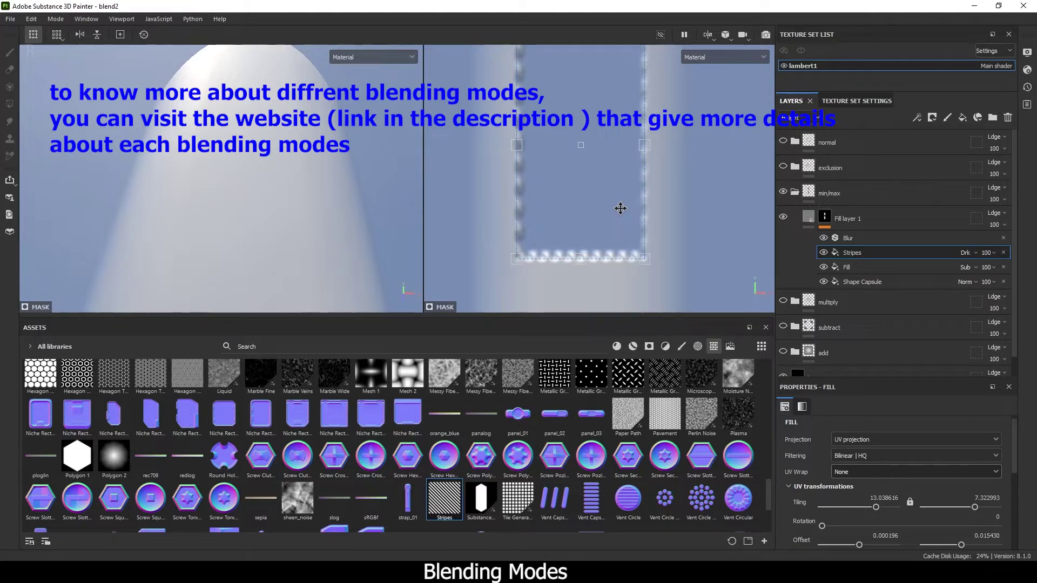
scroll(620, 208, down, 2)
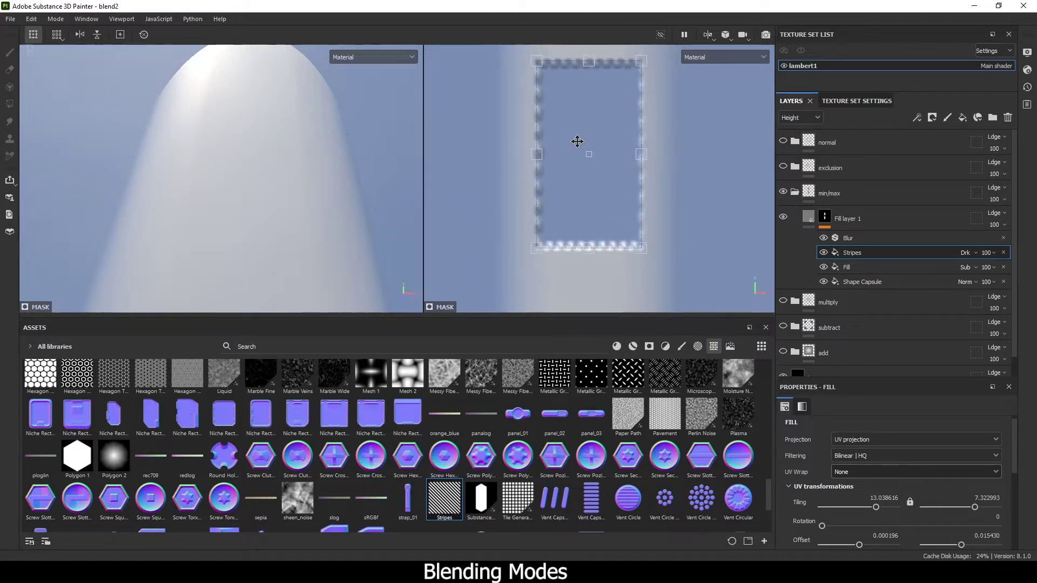
alt+middle_drag(568, 87, 562, 157)
alt+middle_drag(599, 205, 577, 181)
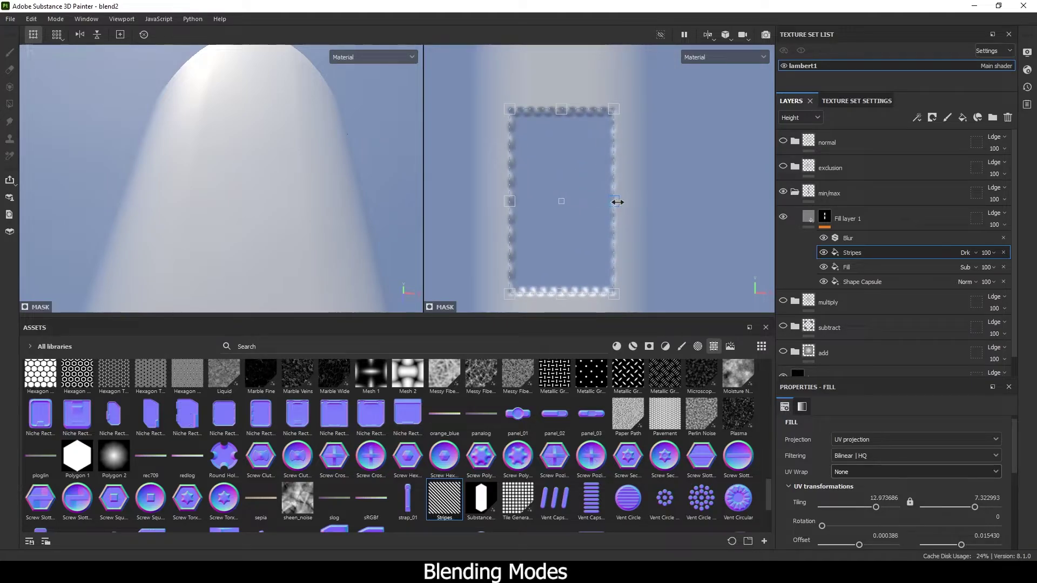
drag(617, 202, 621, 202)
alt+middle_drag(584, 239, 583, 194)
scroll(567, 254, up, 2)
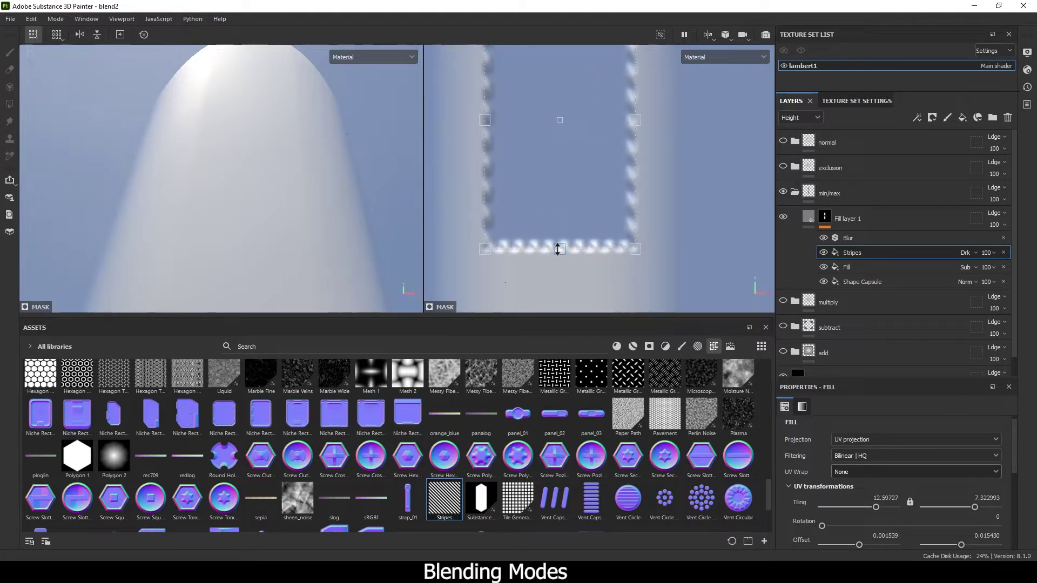
drag(558, 249, 559, 244)
scroll(278, 228, down, 5)
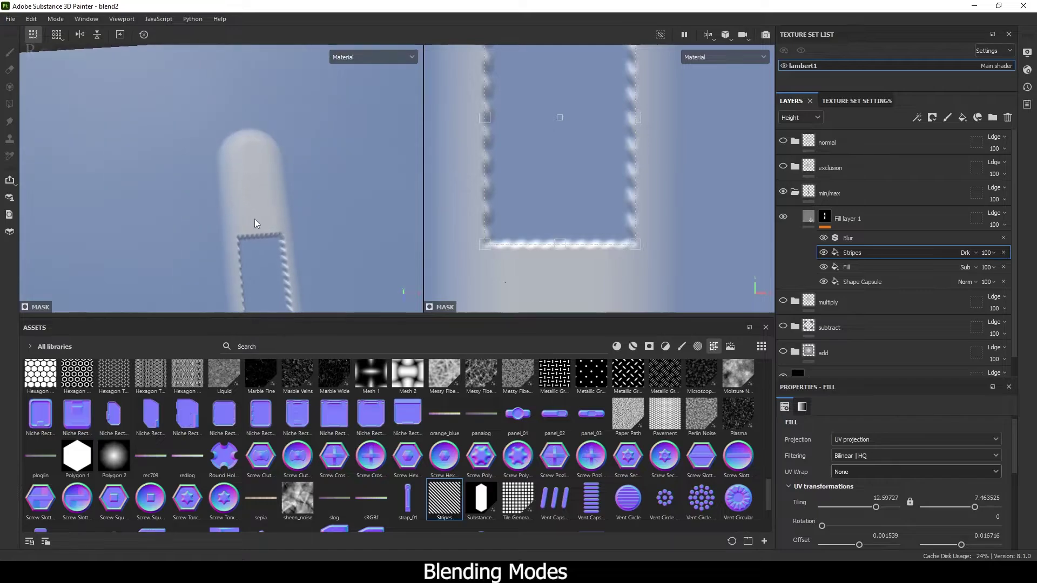
alt+drag(255, 219, 254, 156)
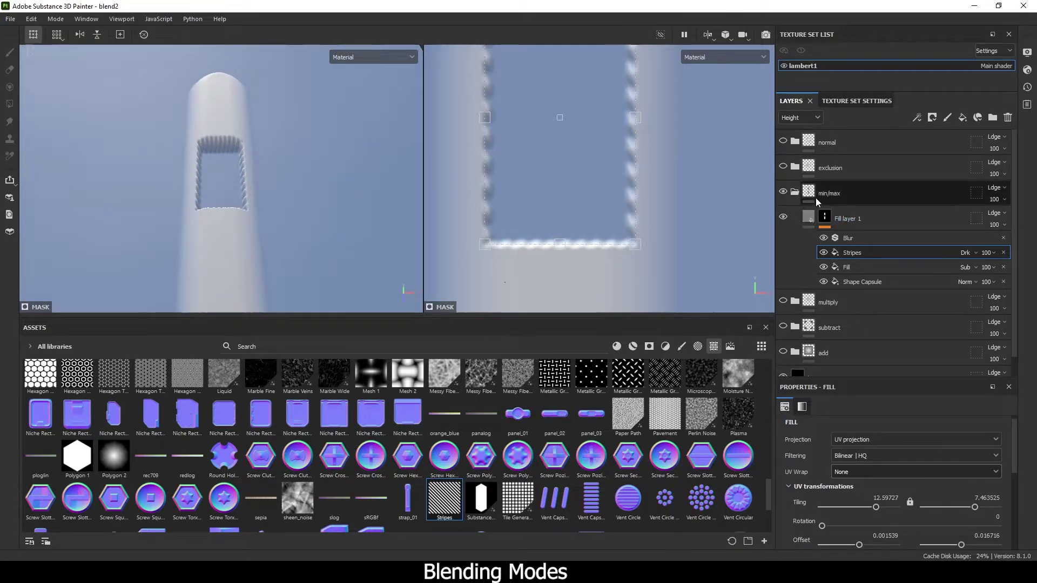
Collapse and hide the min/max folder, then show and expand the exclusion folder and display its mask.
click(795, 193)
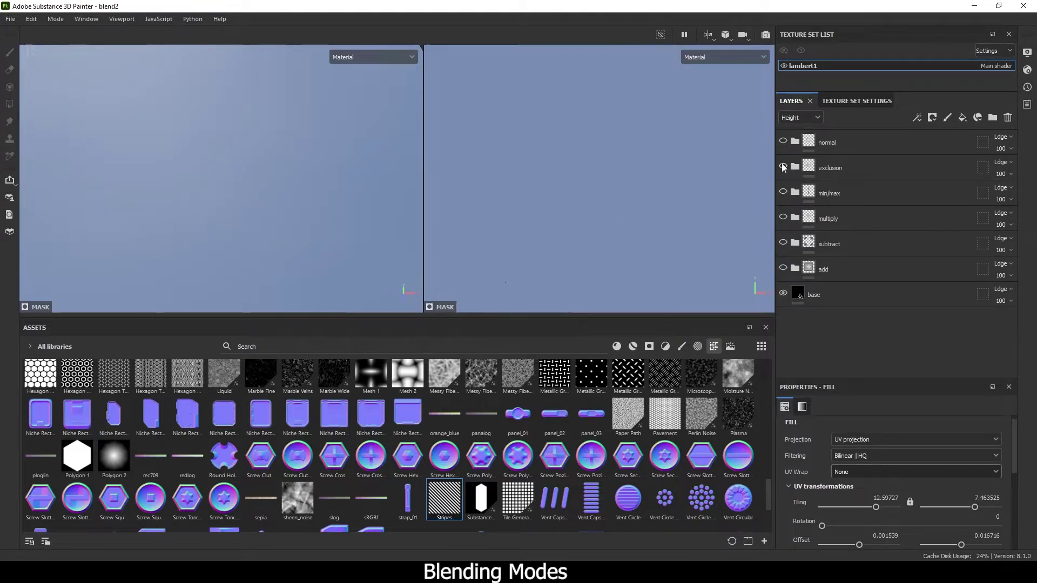
click(795, 168)
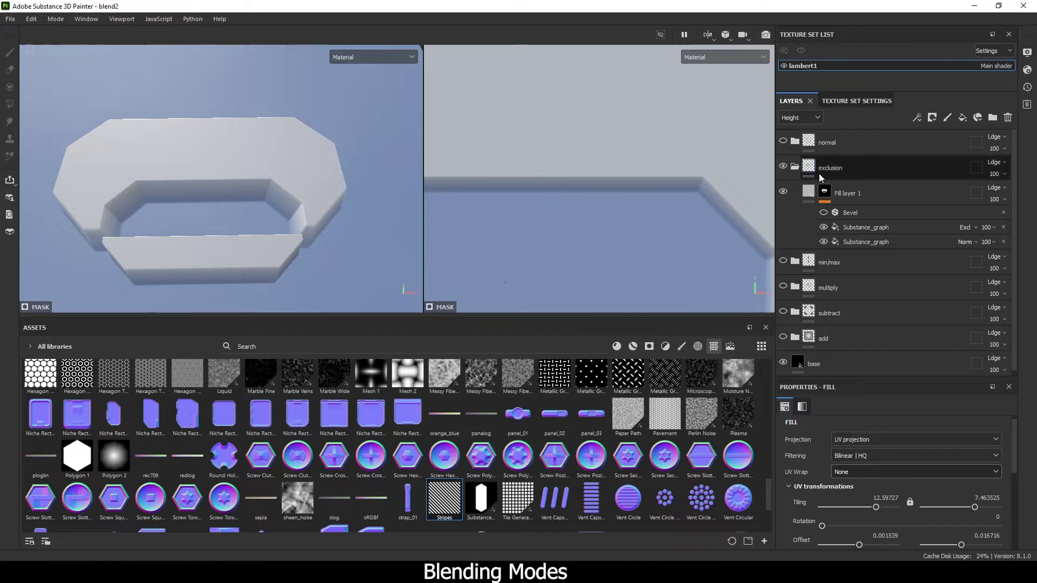
click(852, 229)
click(854, 241)
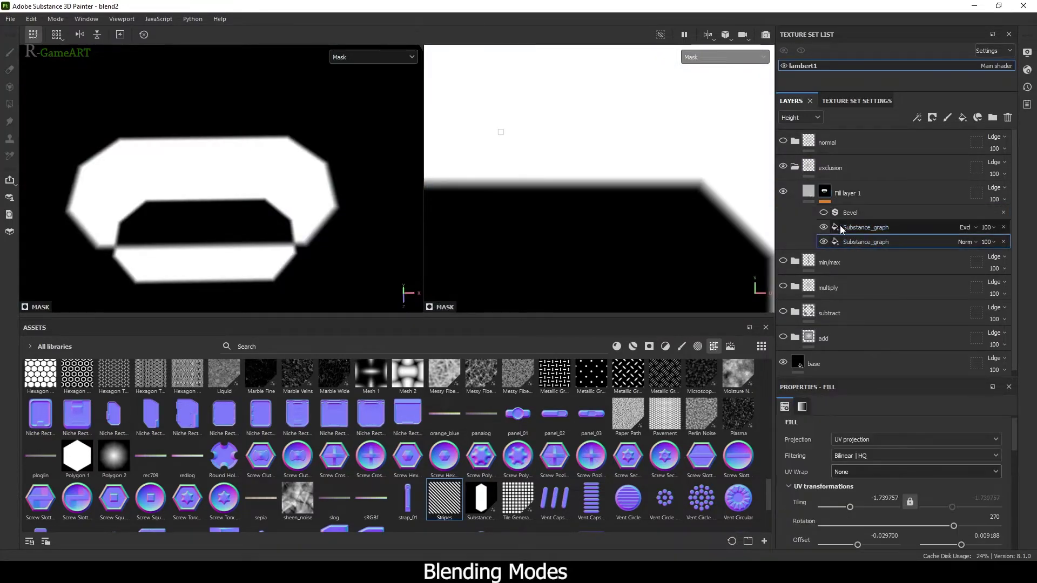
Hide and reshow the upper Substance_graph fill to compare the mask with and without the Exclusion blend.
click(823, 226)
alt+drag(252, 192, 235, 206)
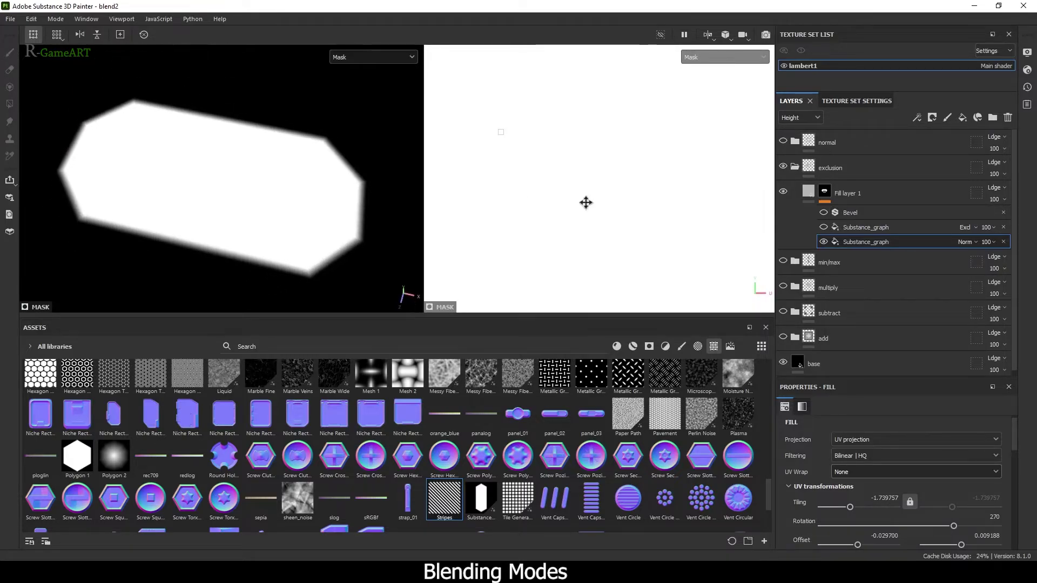
click(823, 227)
Move the upper Substance_graph fill to an offset of about -0.029, -0.067 and inspect the overlap in the Material display.
click(862, 227)
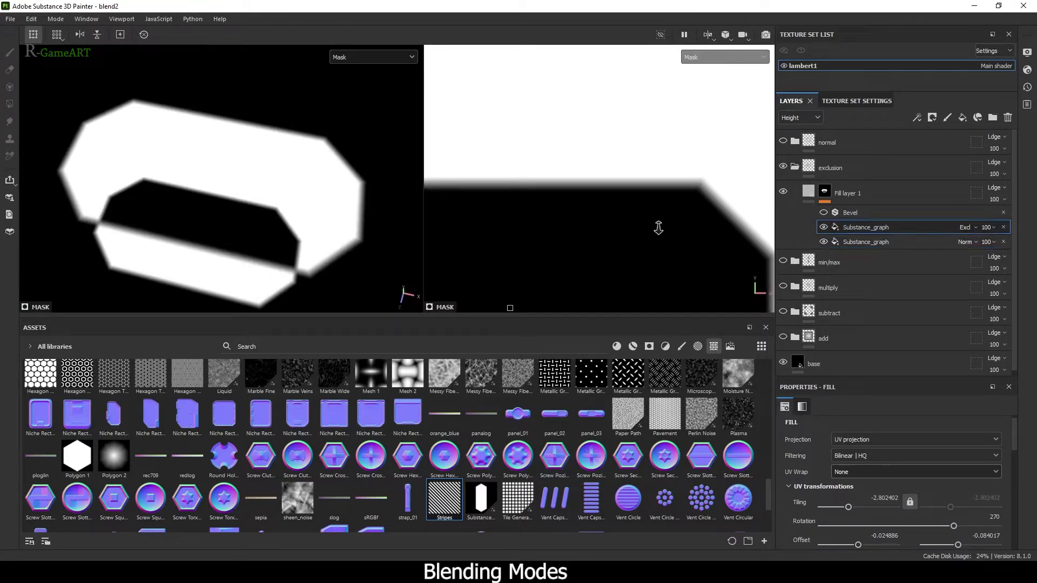
drag(494, 140, 603, 171)
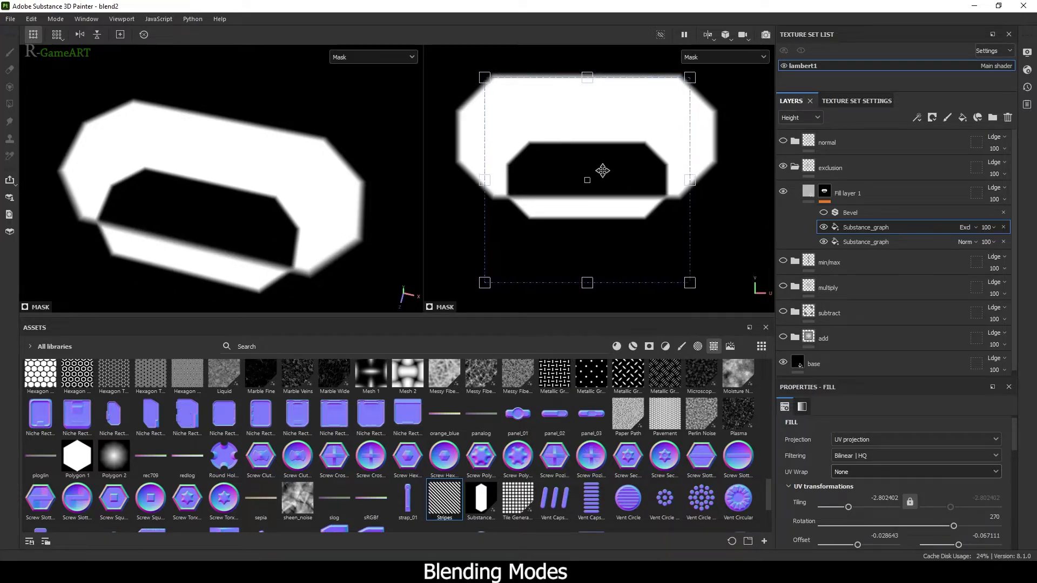
alt+drag(219, 200, 296, 182)
key(m)
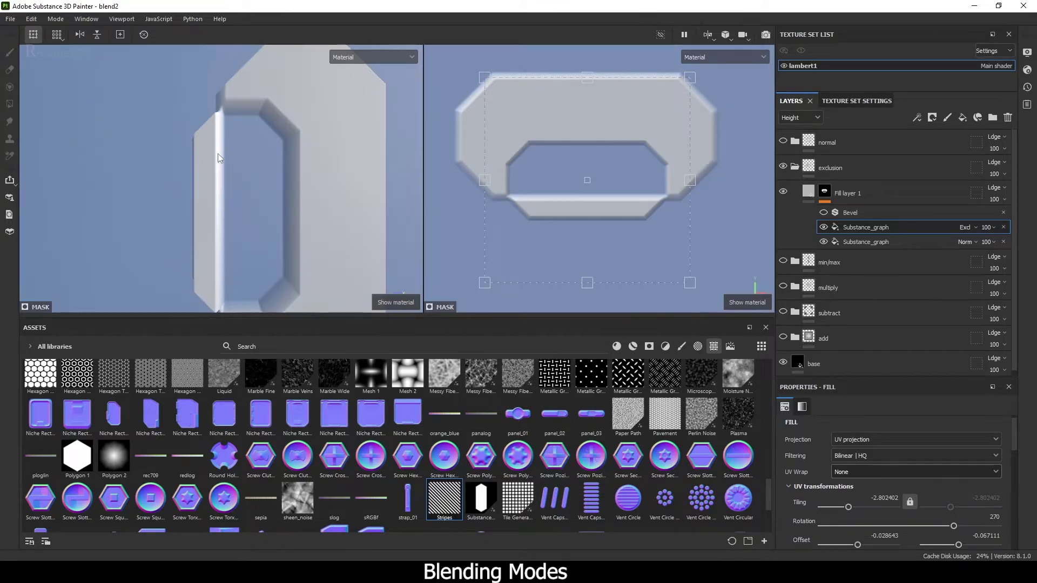
alt+right_drag(219, 156, 232, 216)
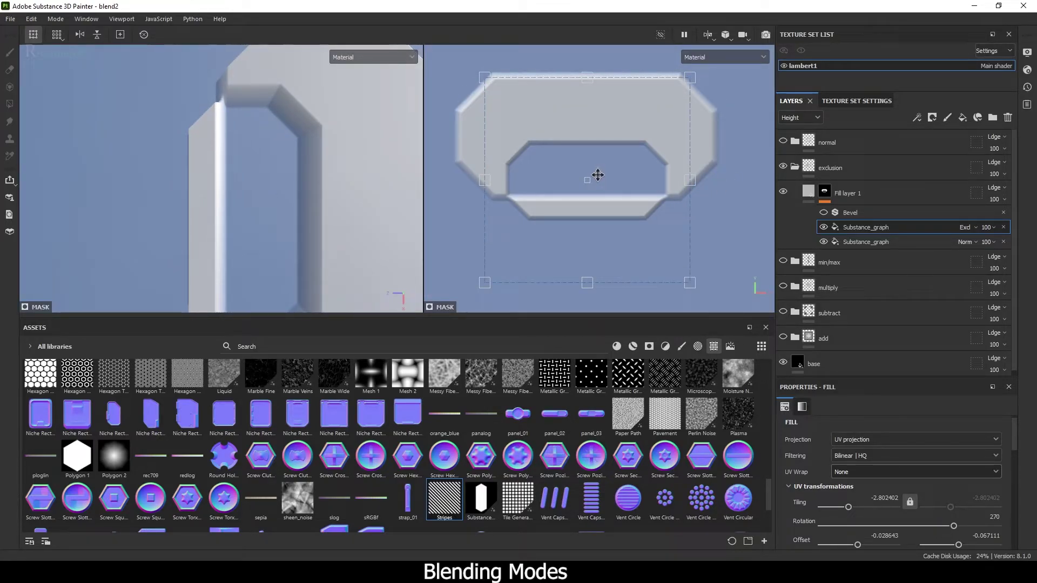
Return to the mask display and move the Exclusion fill below the large shape, to an offset of about -0.024, -0.131.
alt+click(824, 196)
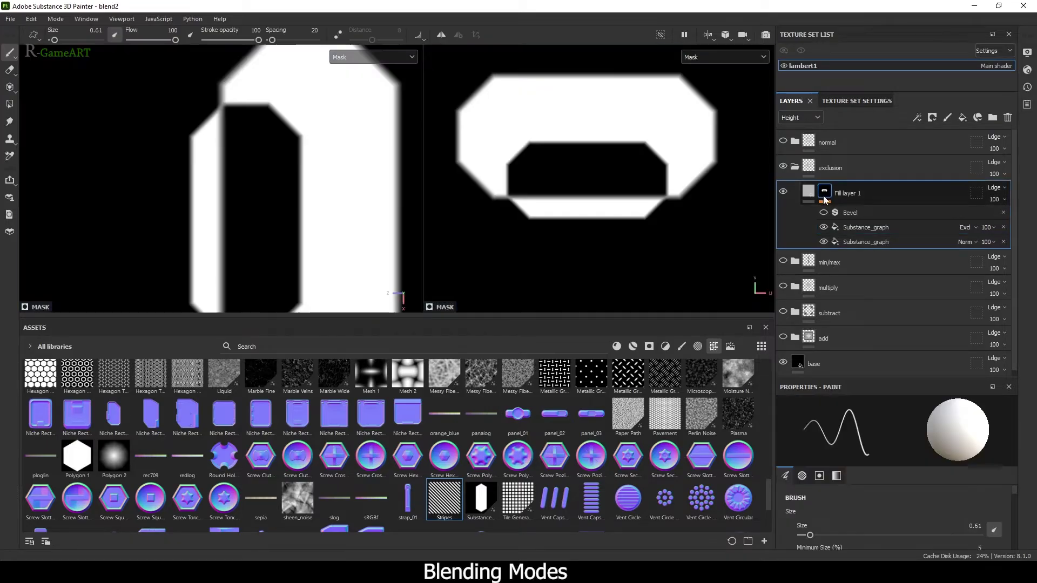
click(853, 227)
drag(621, 180, 618, 297)
drag(612, 254, 614, 194)
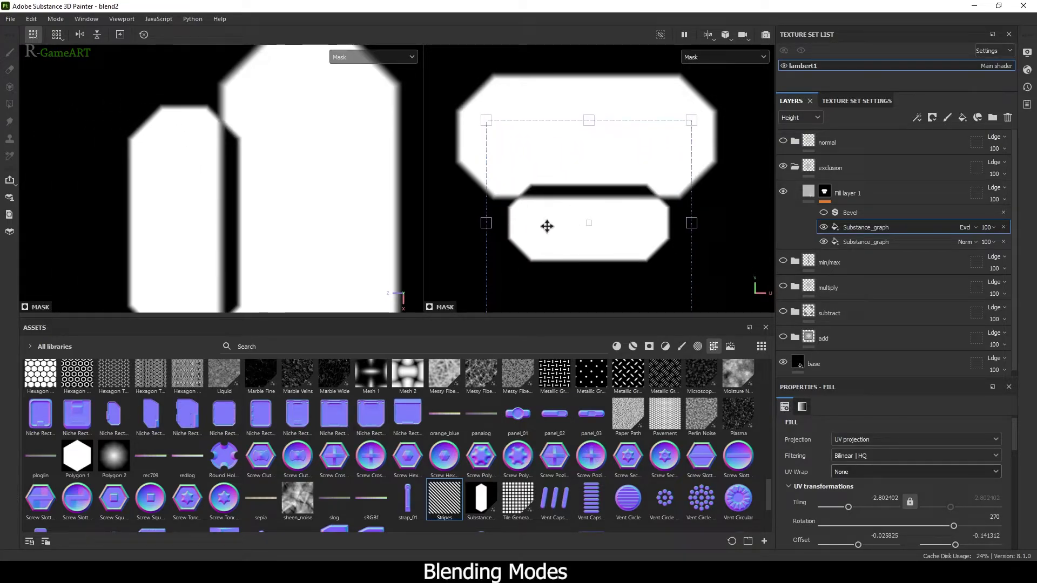
drag(625, 200, 625, 194)
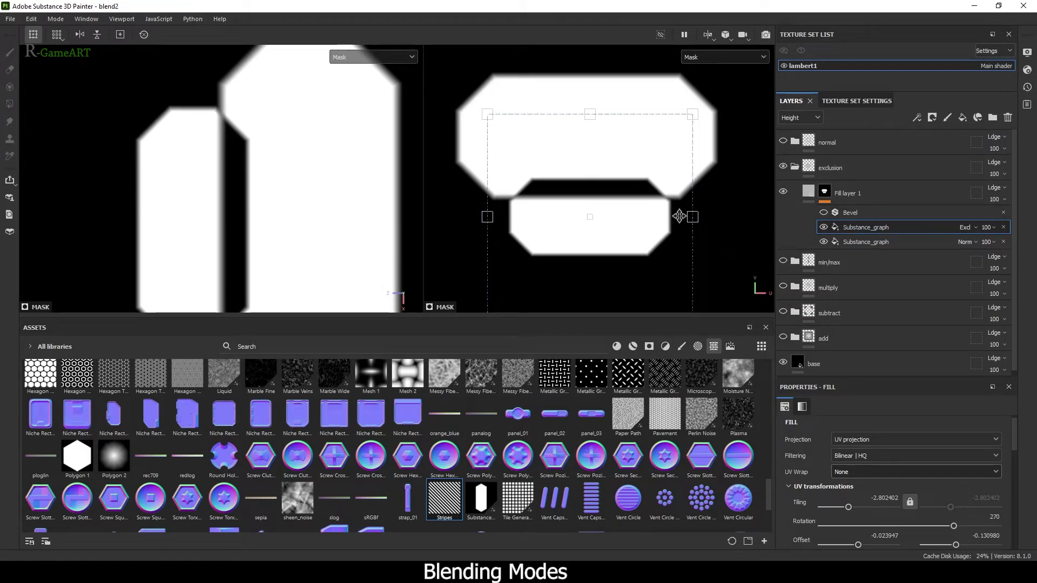
Duplicate the Exclusion fill twice, placing one copy at the large shape's upper edge and one rotated to 180 at about -0.034, -0.002.
key(ctrl+d)
drag(615, 229, 513, 137)
key(ctrl+d)
shift+drag(641, 113, 568, 245)
drag(550, 172, 606, 145)
key(m)
scroll(315, 186, down, 5)
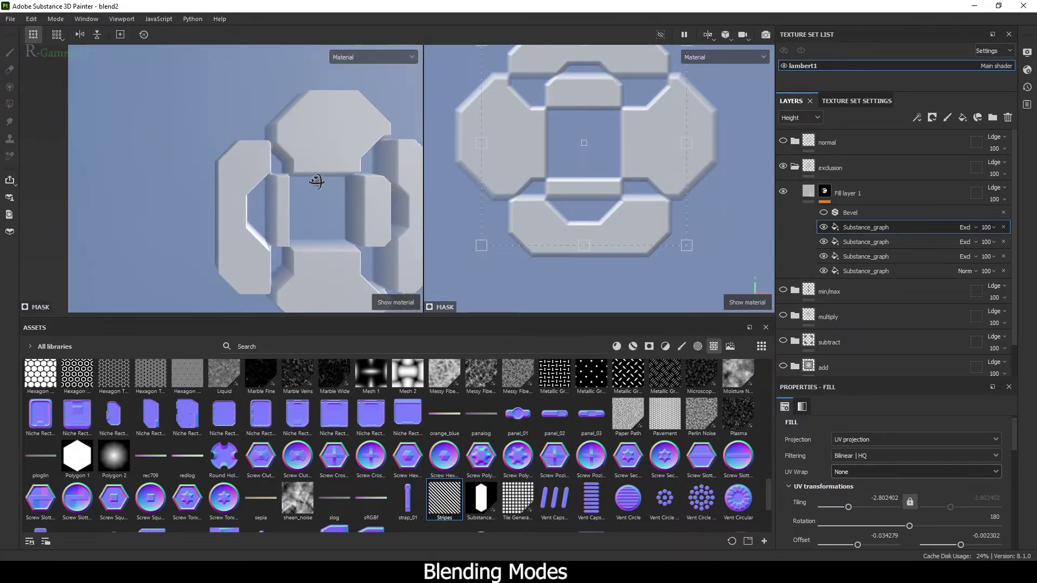
alt+drag(313, 178, 262, 160)
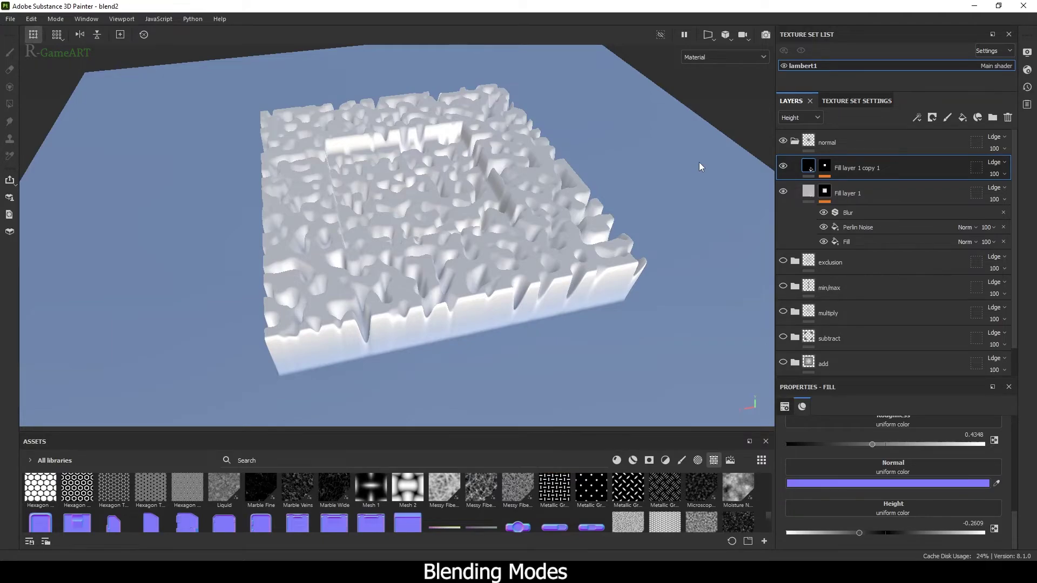
Hide and reshow Fill layer 1 copy 1 in the normal folder to compare the noisy block with and without it.
click(782, 167)
alt+drag(452, 208, 438, 254)
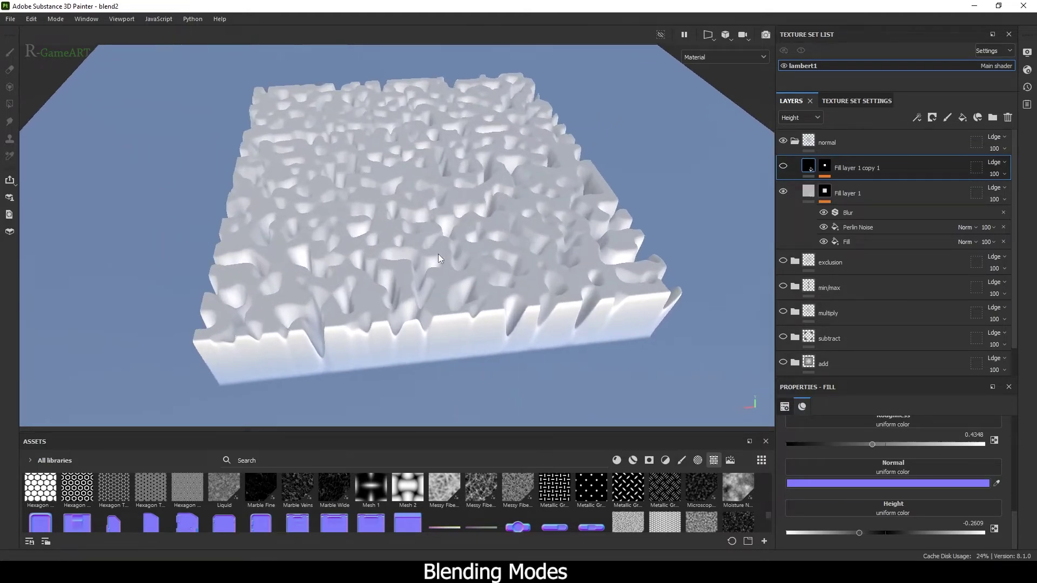
alt+drag(579, 273, 503, 173)
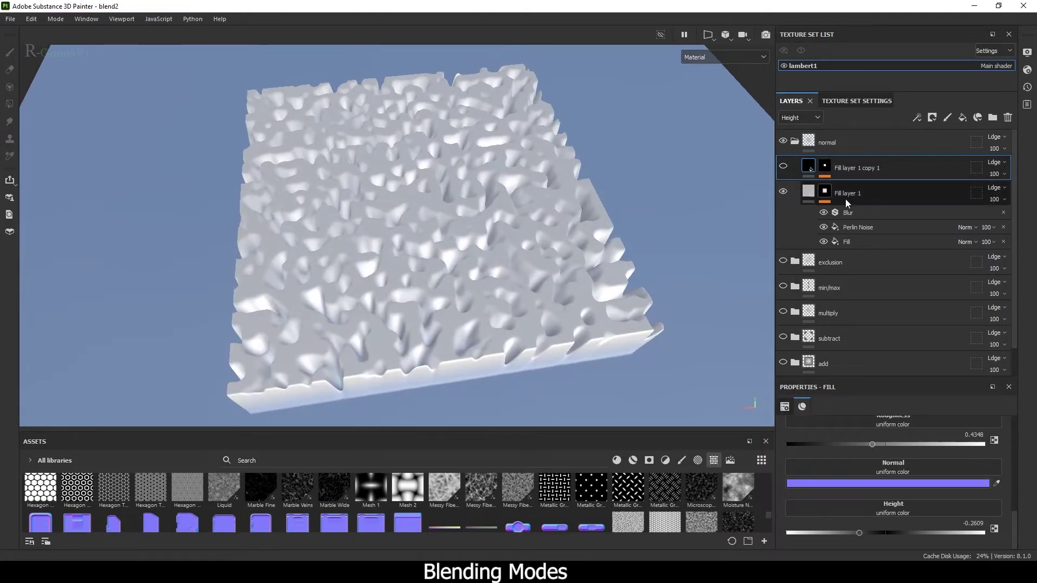
click(783, 166)
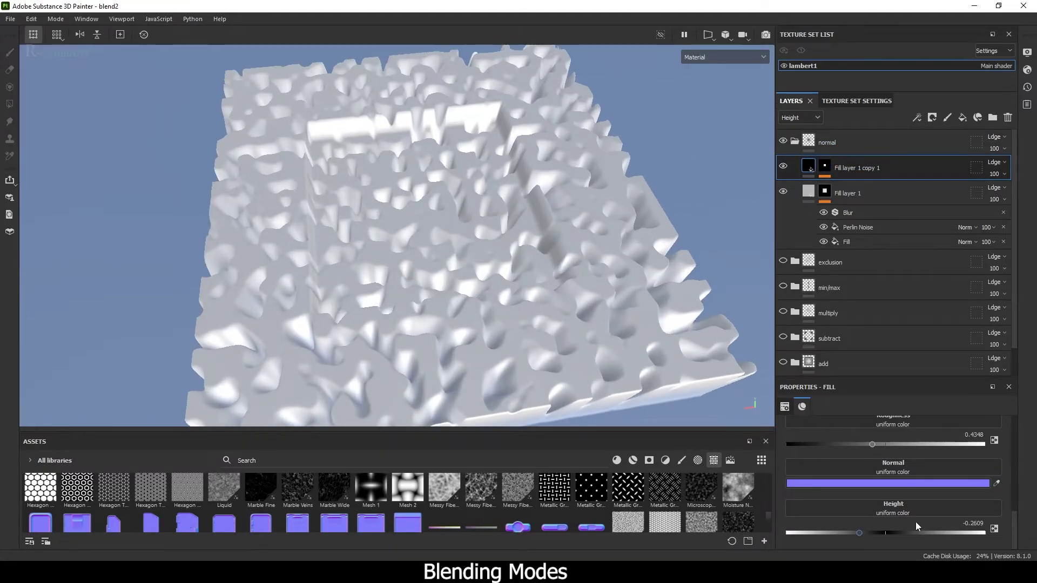
Raise the height of Fill layer 1 copy 1 to about 0.266 and inspect the raised inner block up close.
drag(899, 533, 923, 533)
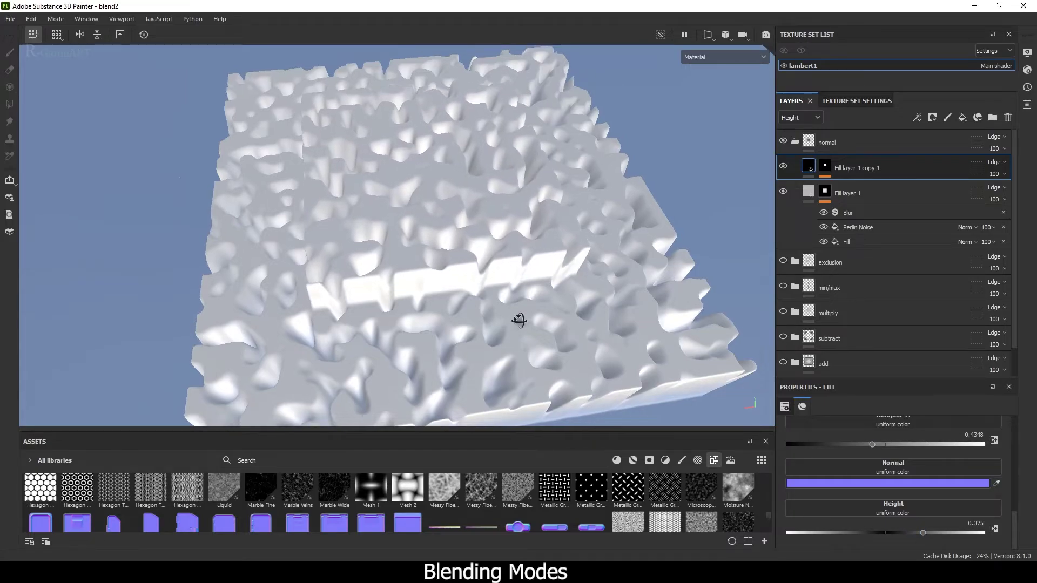
alt+drag(519, 320, 517, 281)
mouse_move(927, 532)
mouse_down()
mouse_move(856, 532)
mouse_move(912, 533)
mouse_up()
alt+drag(400, 178, 441, 196)
alt+right_drag(440, 196, 496, 285)
alt+drag(495, 285, 475, 309)
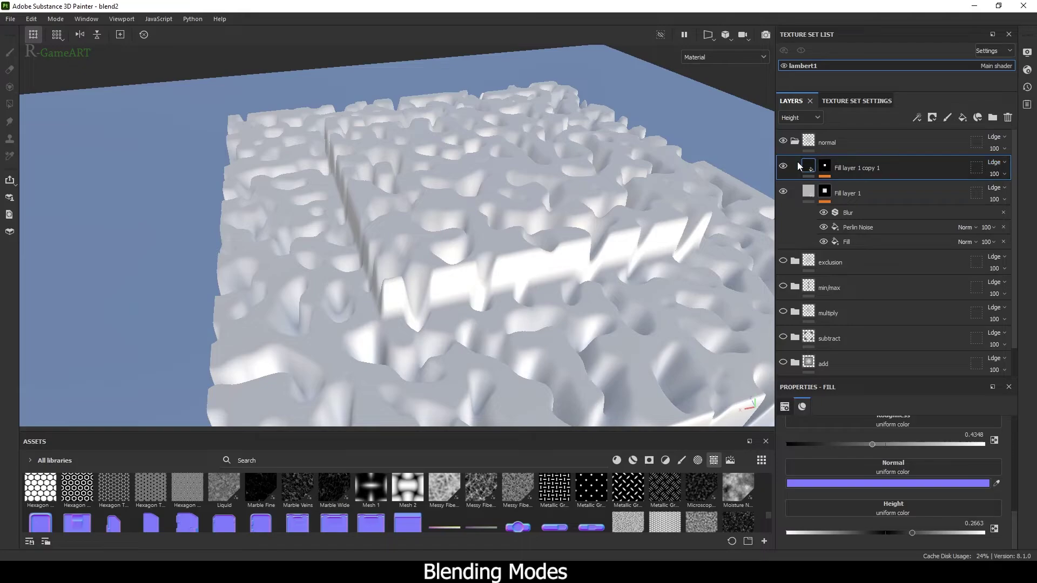
Set the height blending mode of Fill layer 1 copy 1 to Normal so it overrides the noisy layer beneath.
click(801, 117)
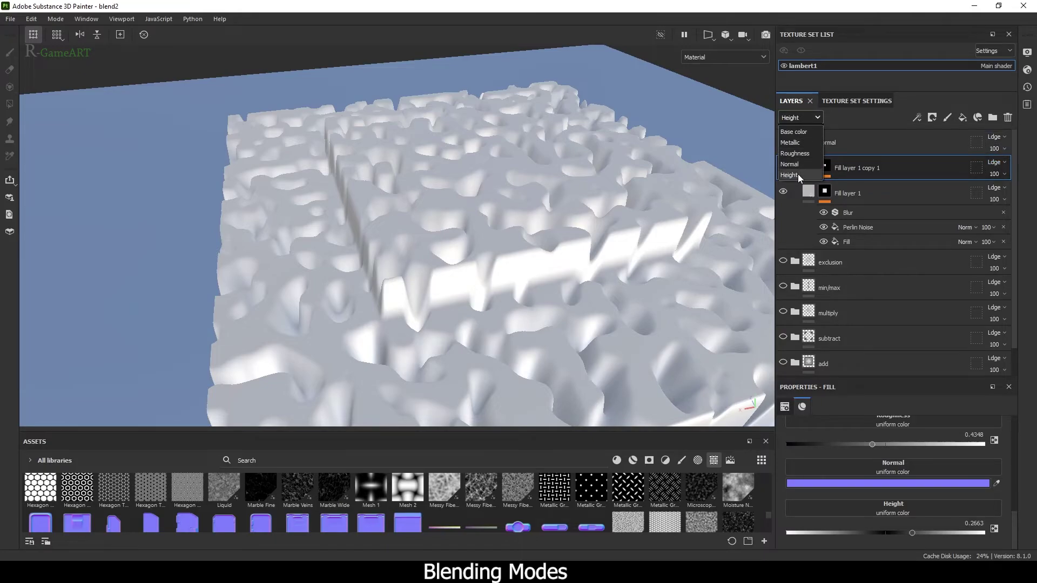
click(799, 174)
click(996, 163)
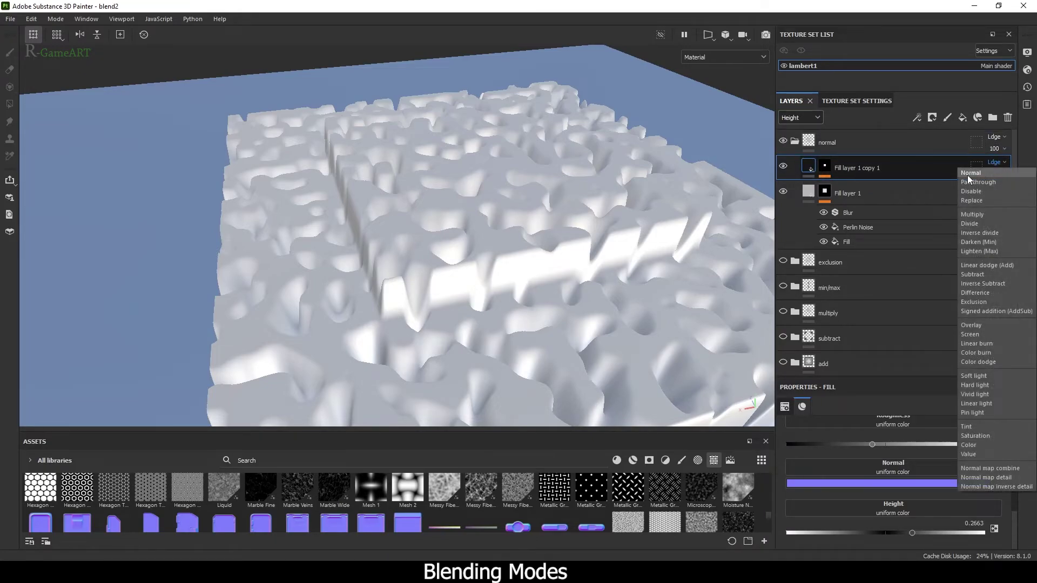
click(971, 173)
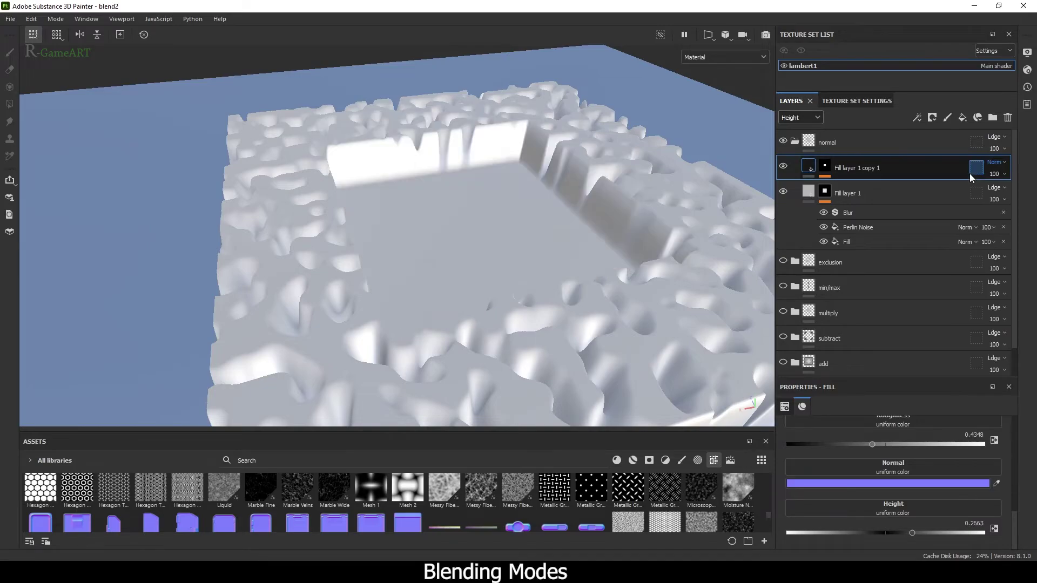
alt+drag(685, 186, 793, 328)
Raise the height of Fill layer 1 copy 1 to about 0.837 and inspect the flat inner block from above.
click(882, 533)
drag(881, 533, 968, 535)
alt+drag(490, 304, 502, 355)
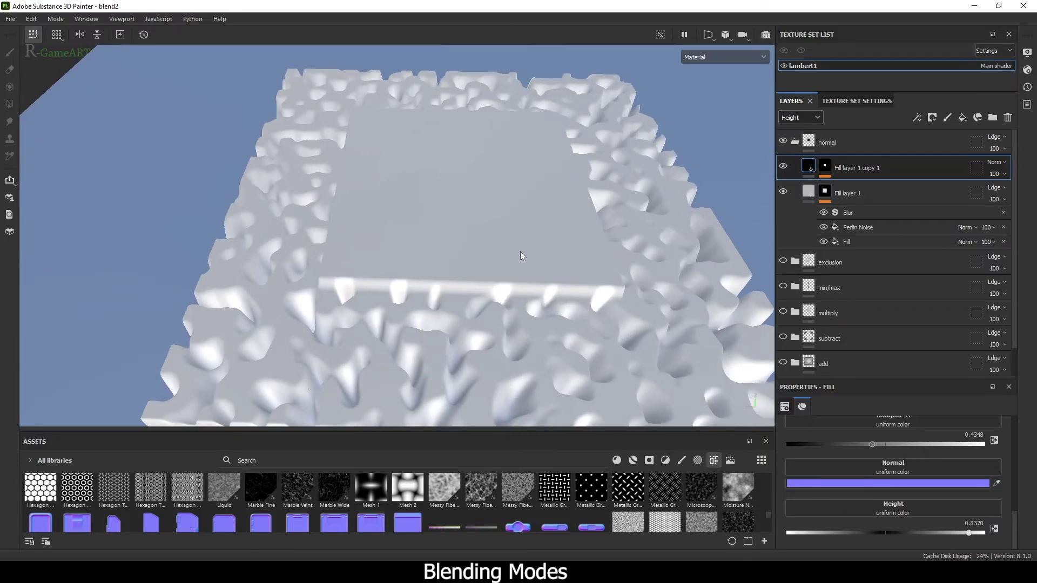
alt+drag(467, 201, 479, 266)
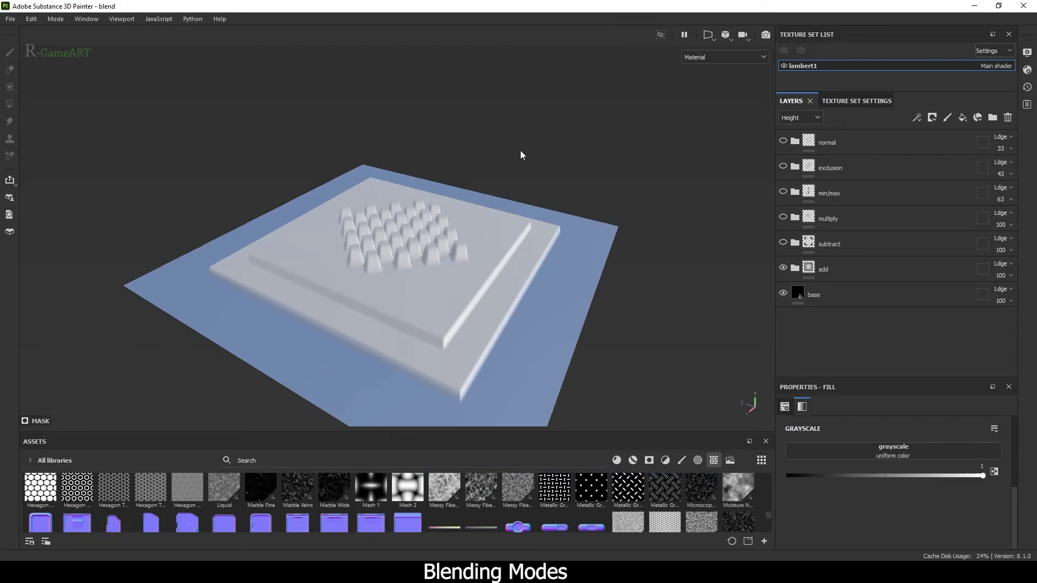
click(1001, 137)
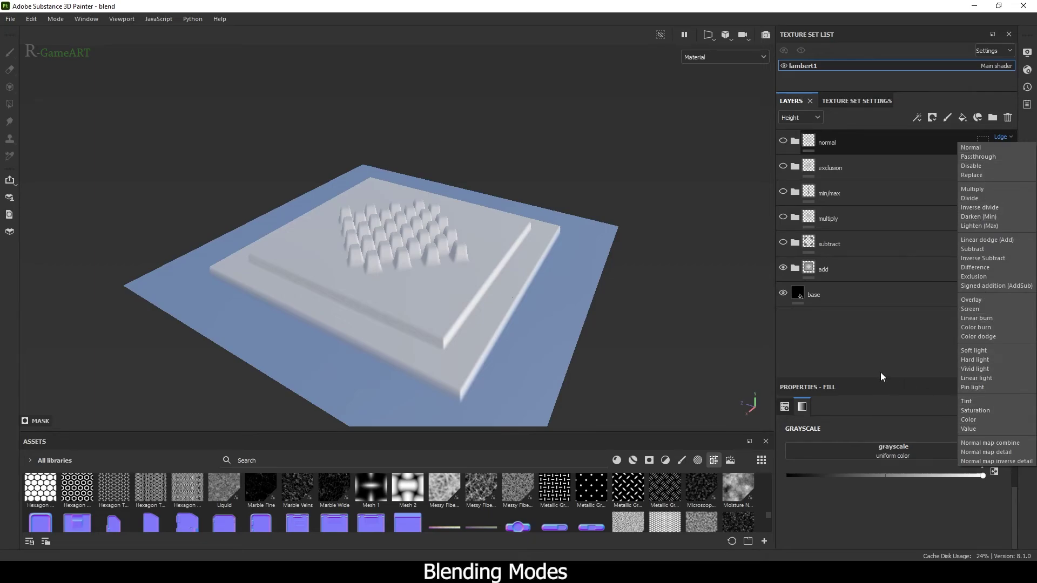
click(857, 348)
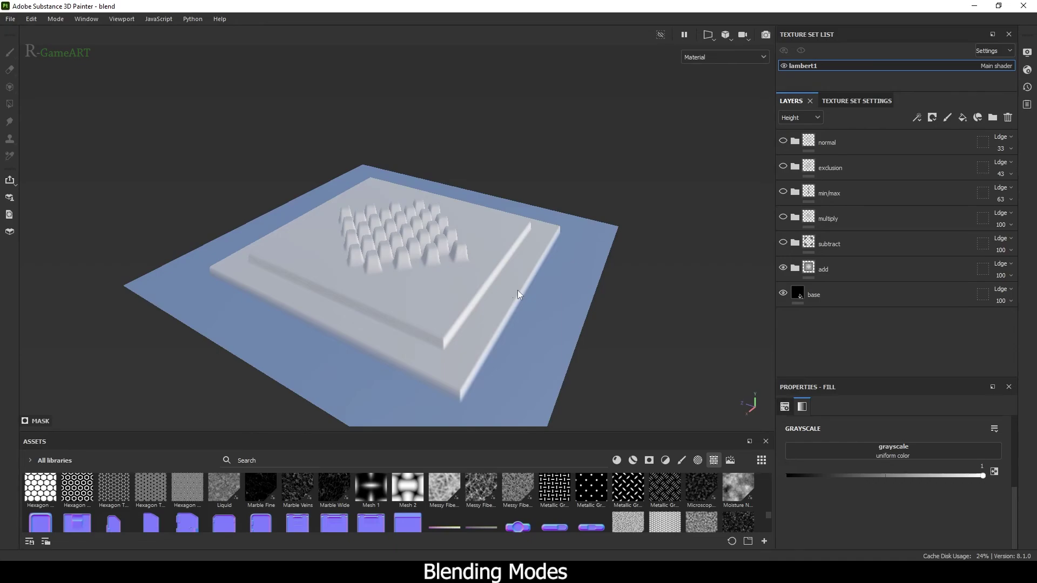
Show the subtract, multiply, min/max, exclusion and normal folders one after another over the add folder to build up the combined height.
alt+drag(471, 284, 508, 297)
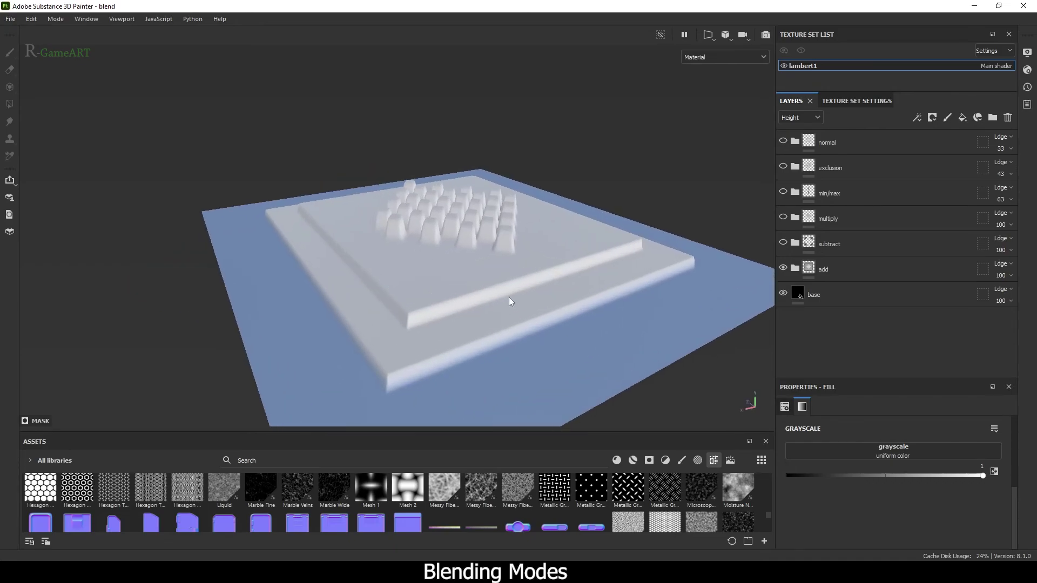
alt+right_drag(508, 297, 491, 335)
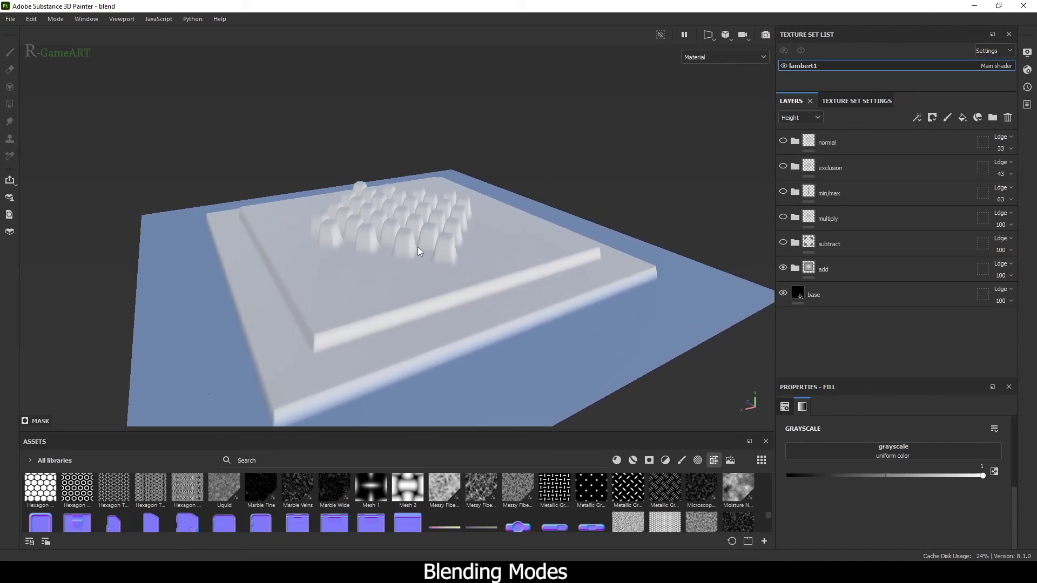
click(783, 243)
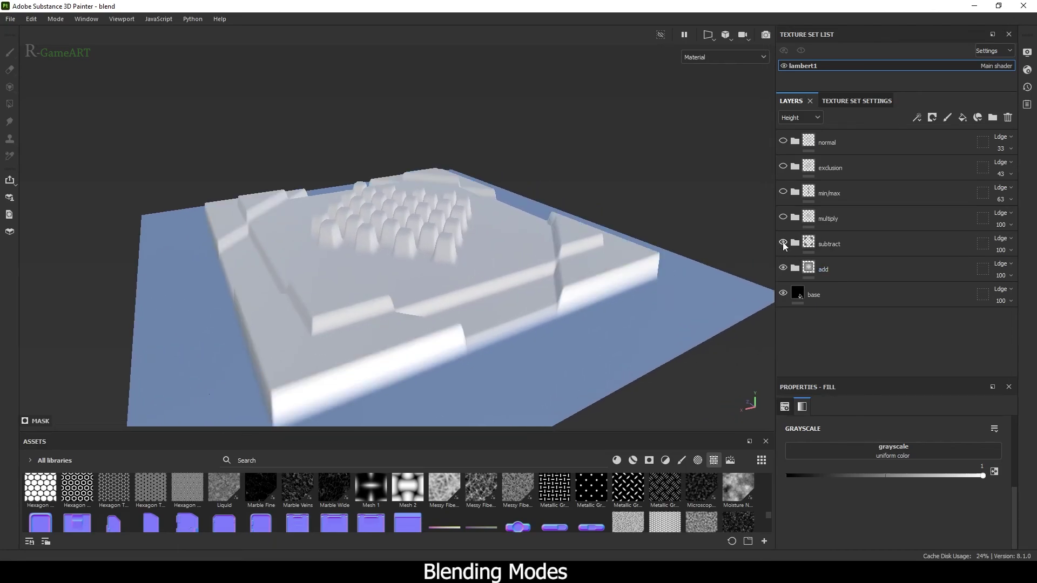
click(783, 217)
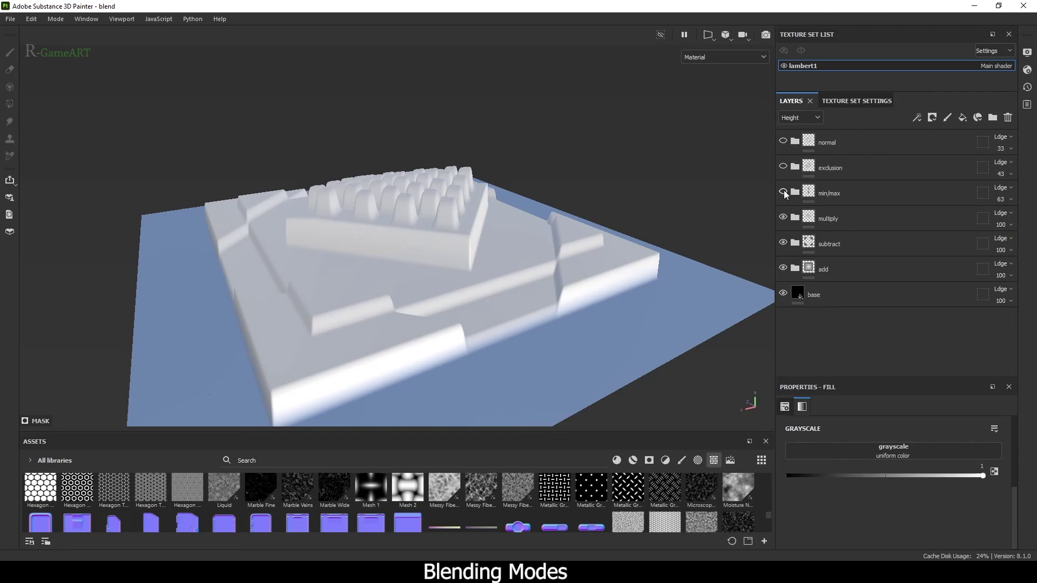
click(783, 193)
alt+drag(546, 180, 517, 264)
click(783, 166)
click(783, 141)
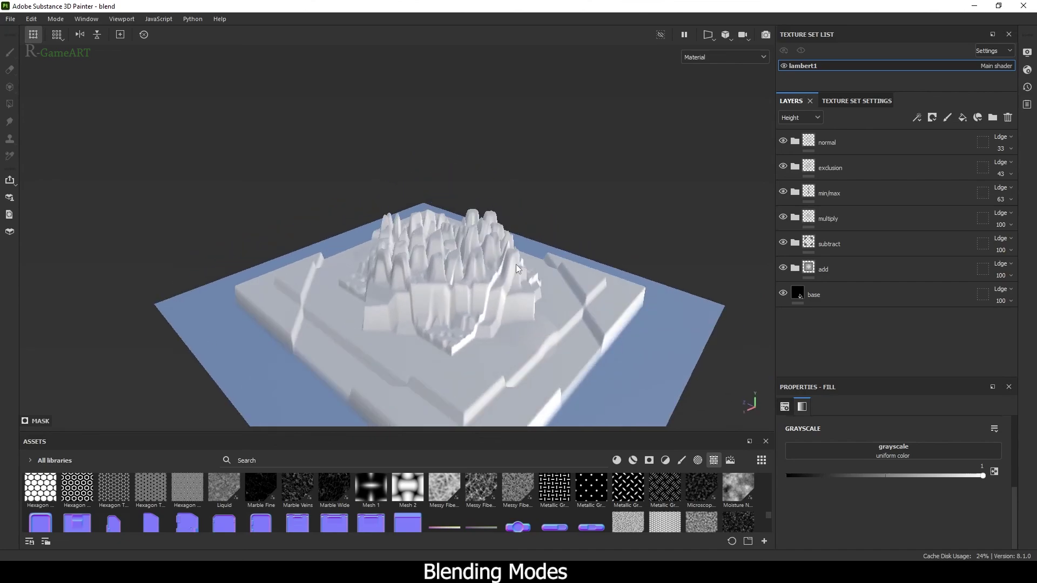